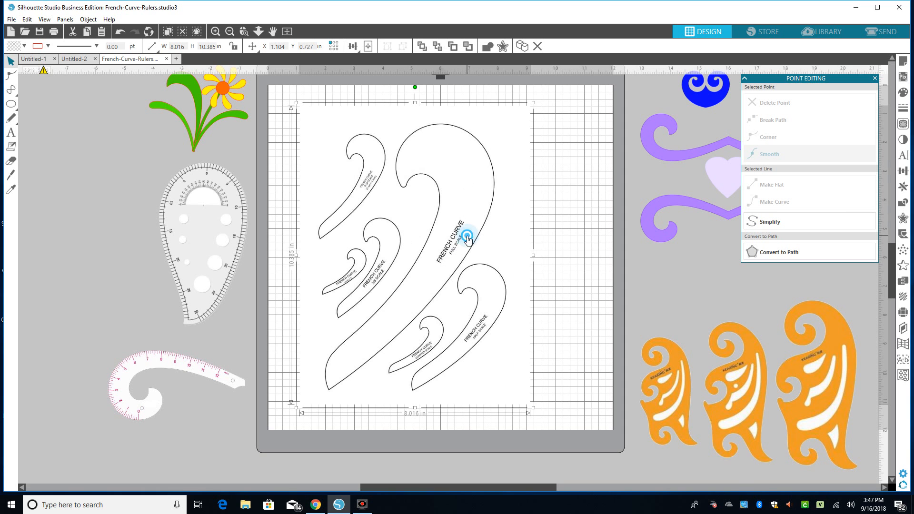
Trace the outer edges of all the French curves in the template image at a 63% threshold
{"action": "left_click_drag", "start_coordinate": [469, 241], "coordinate": [471, 236]}
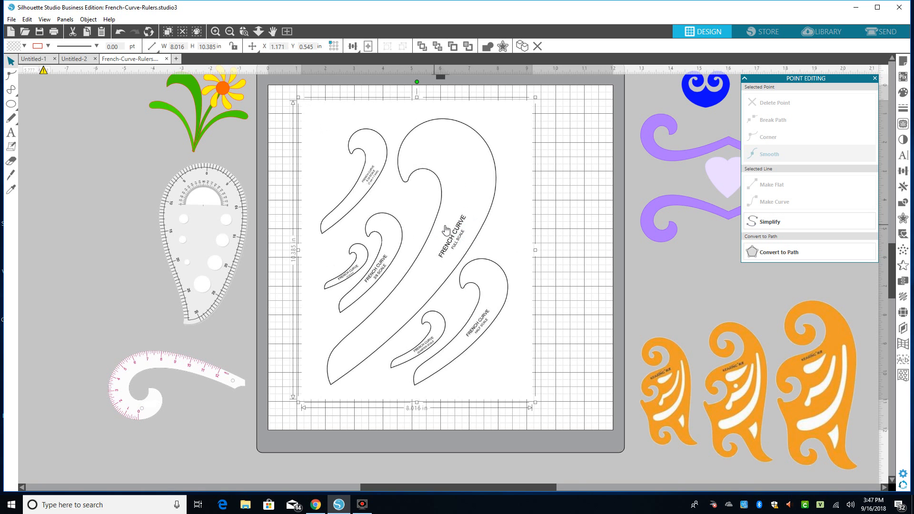
{"action": "left_click", "coordinate": [904, 124]}
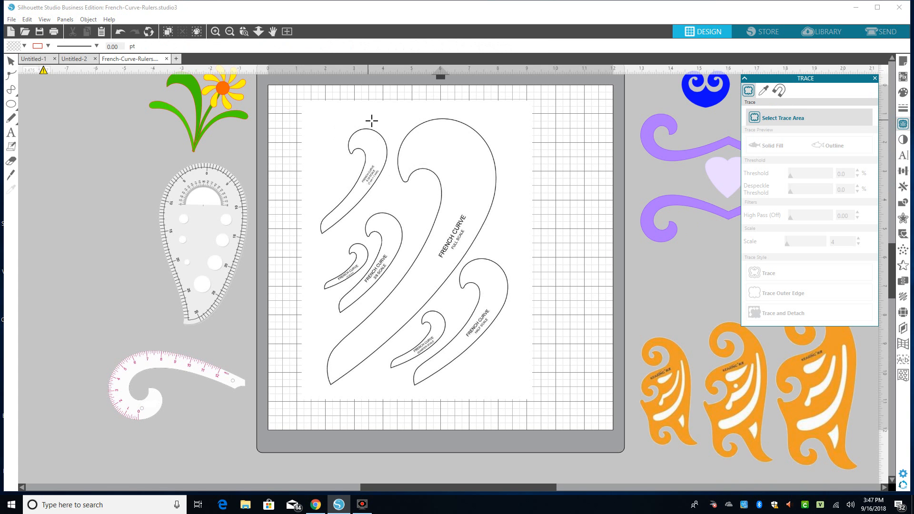
{"action": "mouse_move", "coordinate": [312, 103]}
{"action": "left_mouse_down"}
{"action": "mouse_move", "coordinate": [351, 369]}
{"action": "mouse_move", "coordinate": [555, 407]}
{"action": "left_mouse_up"}
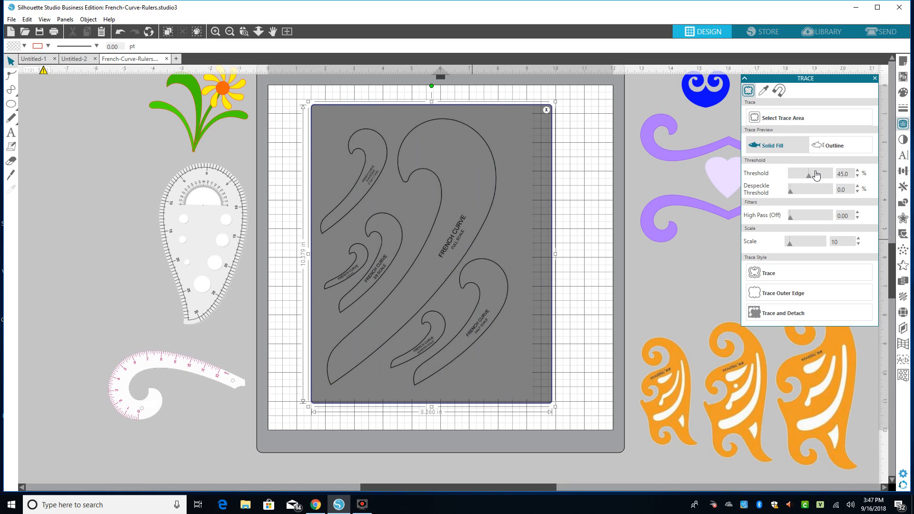
{"action": "left_click", "coordinate": [809, 179]}
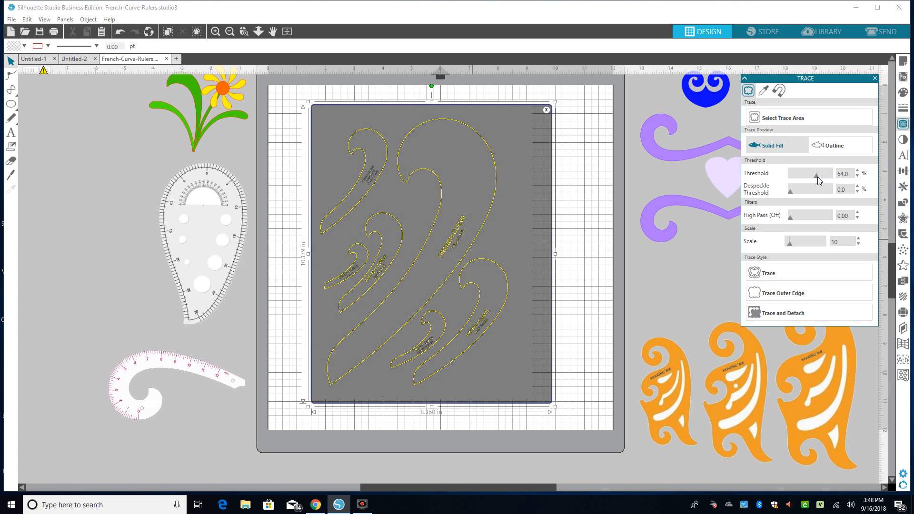
{"action": "left_click", "coordinate": [817, 177]}
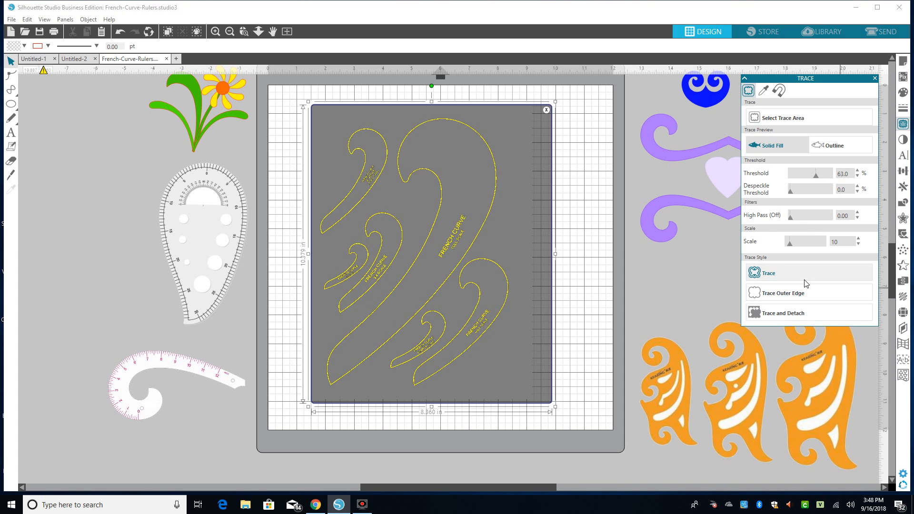
{"action": "left_click", "coordinate": [771, 293]}
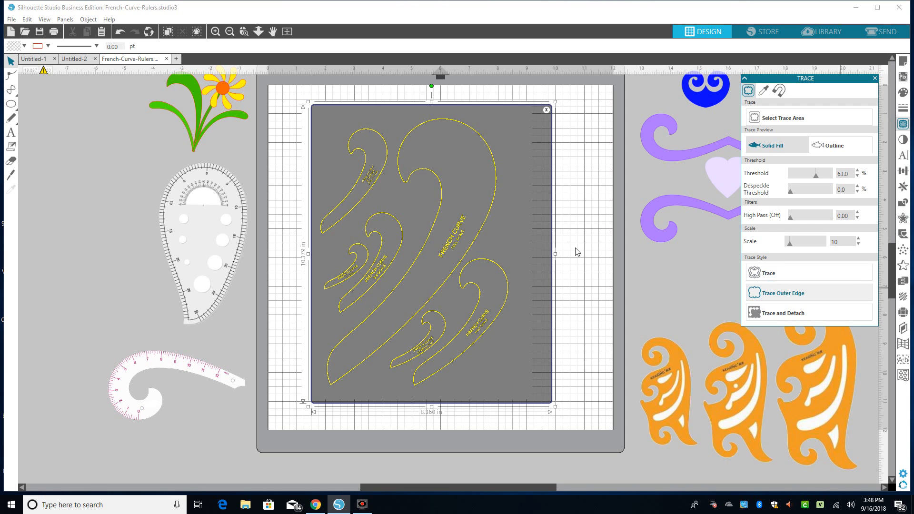
Move the template image off the page to the left and shift the traced outlines slightly
{"action": "mouse_move", "coordinate": [516, 239]}
{"action": "left_mouse_down"}
{"action": "mouse_move", "coordinate": [178, 267]}
{"action": "mouse_move", "coordinate": [143, 172]}
{"action": "left_mouse_up"}
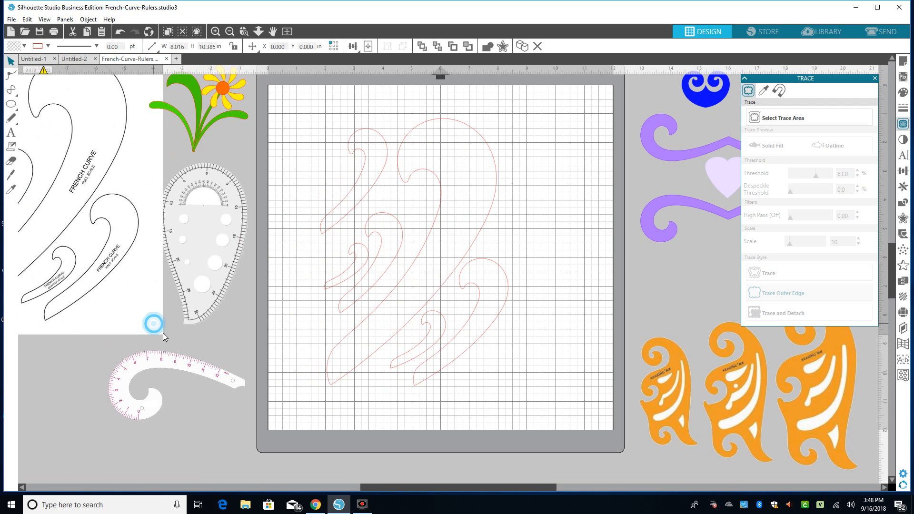
{"action": "left_click_drag", "start_coordinate": [165, 339], "coordinate": [121, 225]}
{"action": "left_click_drag", "start_coordinate": [429, 225], "coordinate": [435, 233]}
{"action": "left_click", "coordinate": [435, 229]}
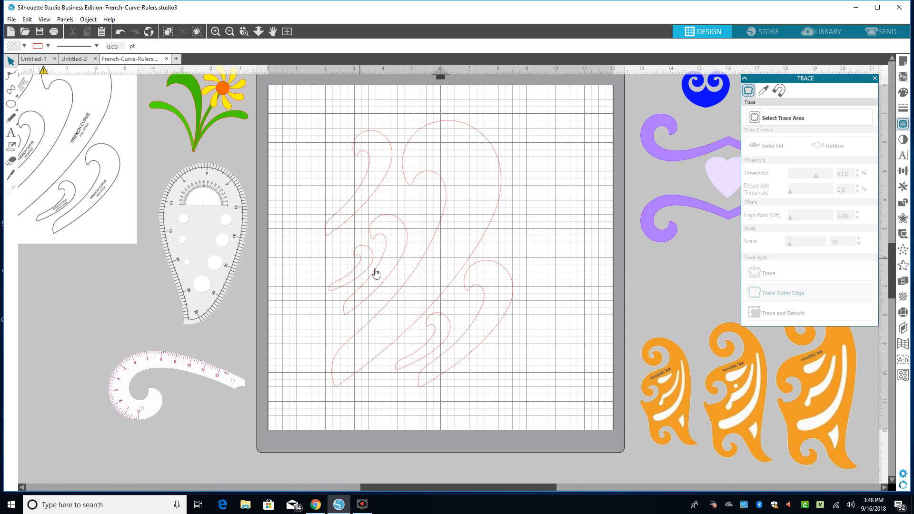
Release the compound path of the traced outlines so each curve is a separate shape
{"action": "right_click", "coordinate": [402, 272]}
{"action": "left_click", "coordinate": [402, 290]}
{"action": "right_click", "coordinate": [402, 290]}
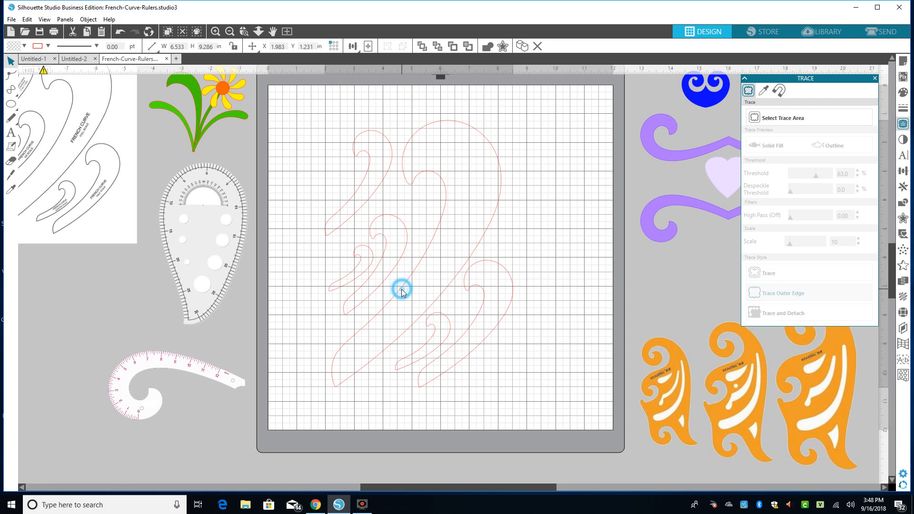
{"action": "left_click", "coordinate": [450, 212]}
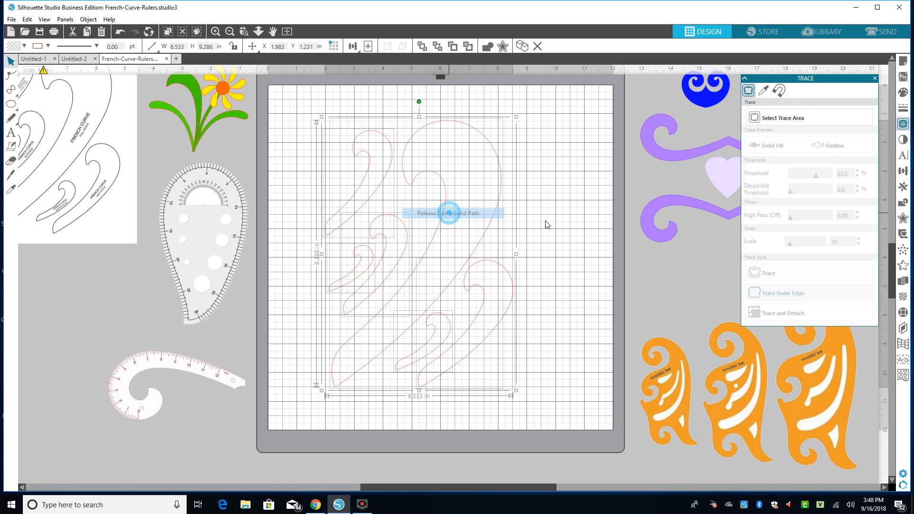
{"action": "left_click", "coordinate": [572, 219]}
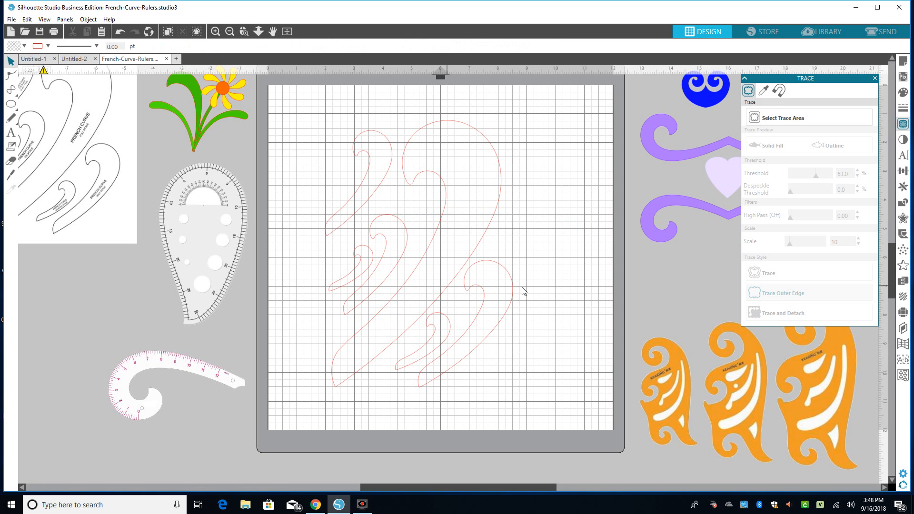
Set the half-scale curve aside, then shrink the other outlines to about 2.5 in wide and park them left of the page
{"action": "left_click_drag", "start_coordinate": [510, 300], "coordinate": [612, 188]}
{"action": "left_click_drag", "start_coordinate": [340, 117], "coordinate": [419, 400]}
{"action": "left_click_drag", "start_coordinate": [507, 391], "coordinate": [361, 241]}
{"action": "left_click", "coordinate": [370, 195]}
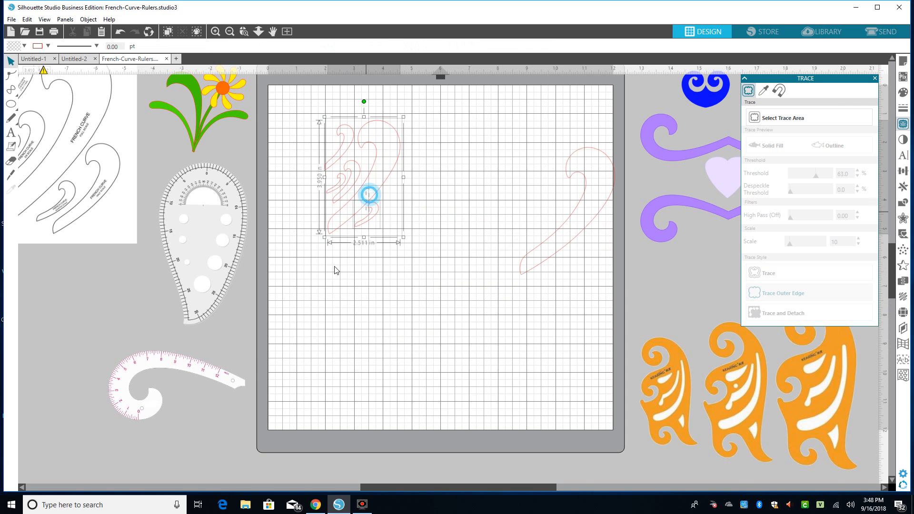
{"action": "left_click", "coordinate": [472, 234]}
{"action": "left_click_drag", "start_coordinate": [310, 129], "coordinate": [381, 248]}
{"action": "left_click_drag", "start_coordinate": [372, 201], "coordinate": [91, 341]}
Move the half-scale curve back toward the middle of the page
{"action": "left_click", "coordinate": [554, 271]}
{"action": "left_click_drag", "start_coordinate": [554, 273], "coordinate": [495, 292]}
{"action": "left_click", "coordinate": [518, 271]}
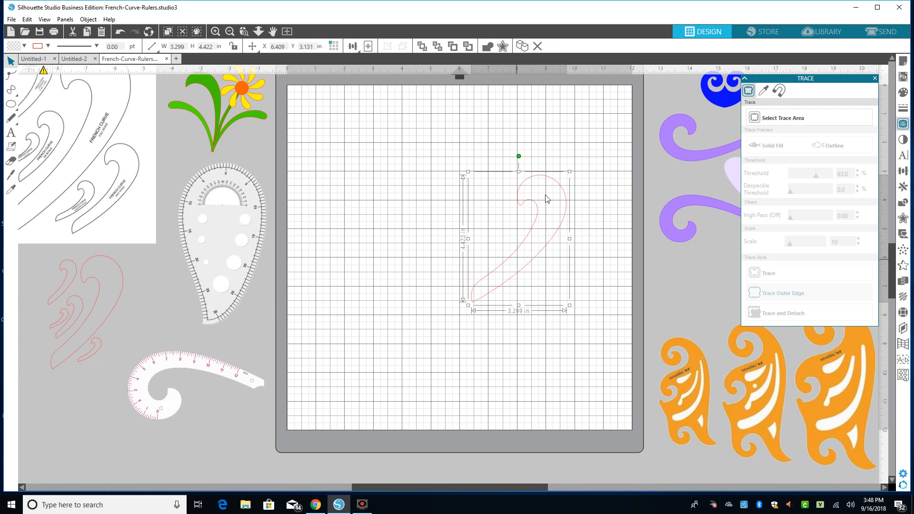
Rotate the half-scale curve counterclockwise until it stands upright as the right half of a heart, and fine-tune its position
{"action": "left_click_drag", "start_coordinate": [519, 156], "coordinate": [494, 160]}
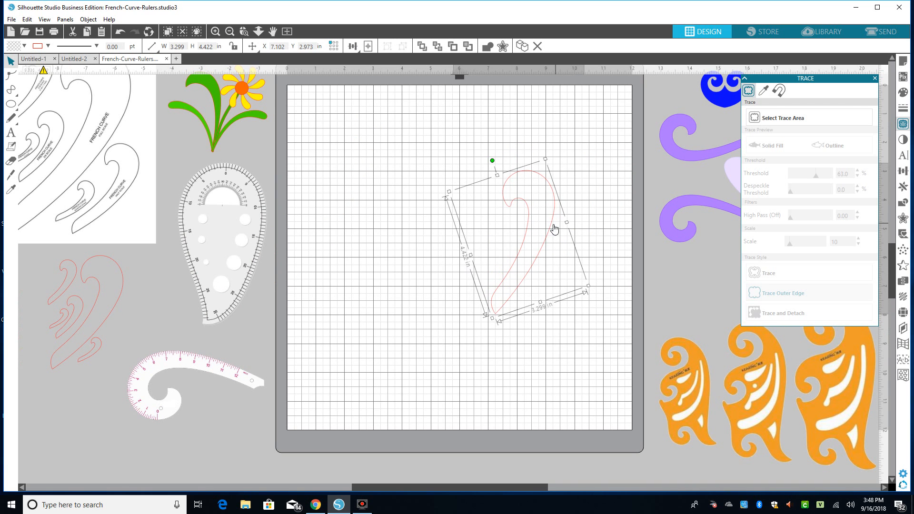
{"action": "left_click_drag", "start_coordinate": [547, 227], "coordinate": [496, 230]}
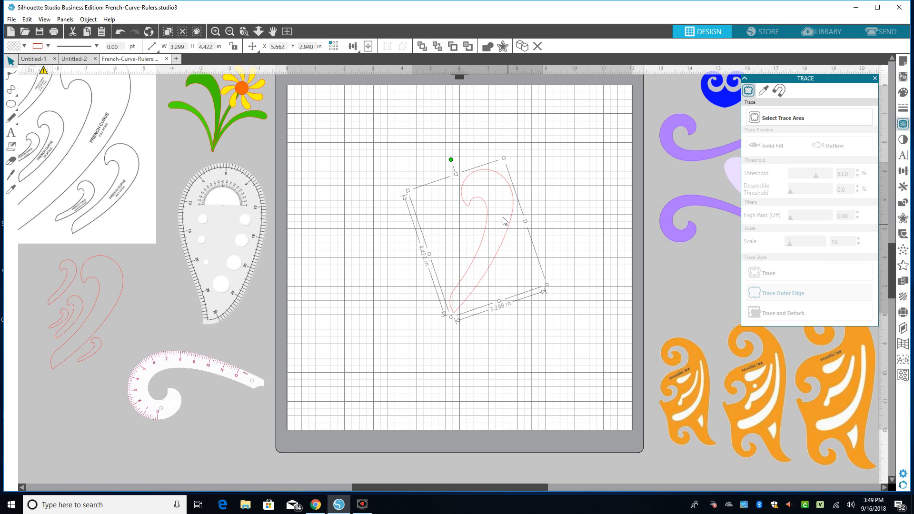
{"action": "mouse_move", "coordinate": [452, 161]}
{"action": "left_mouse_down"}
{"action": "mouse_move", "coordinate": [446, 169]}
{"action": "mouse_move", "coordinate": [454, 174]}
{"action": "left_mouse_up"}
{"action": "left_click_drag", "start_coordinate": [506, 233], "coordinate": [508, 233]}
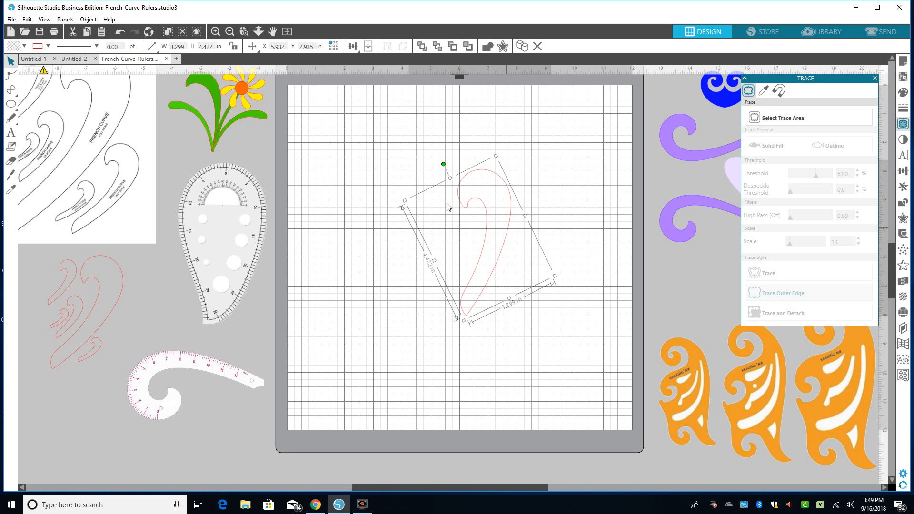
{"action": "left_click_drag", "start_coordinate": [445, 165], "coordinate": [447, 169]}
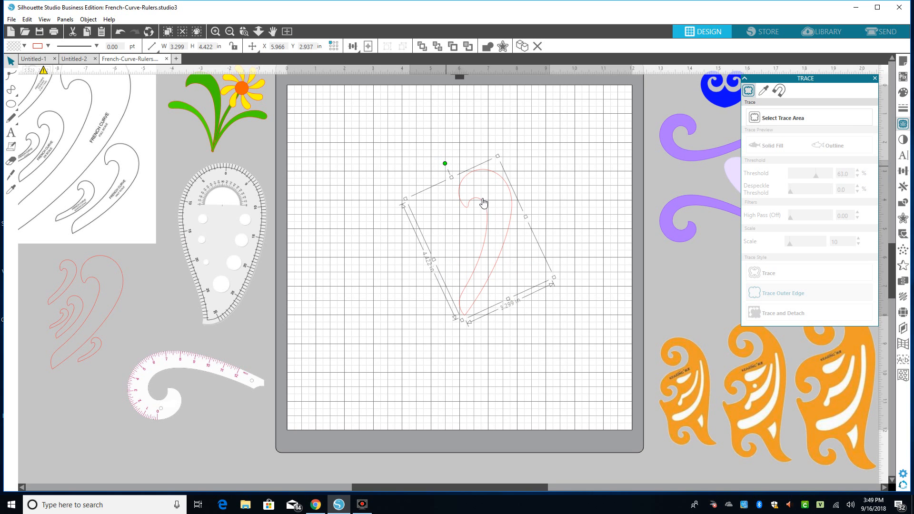
{"action": "left_click_drag", "start_coordinate": [501, 245], "coordinate": [504, 247]}
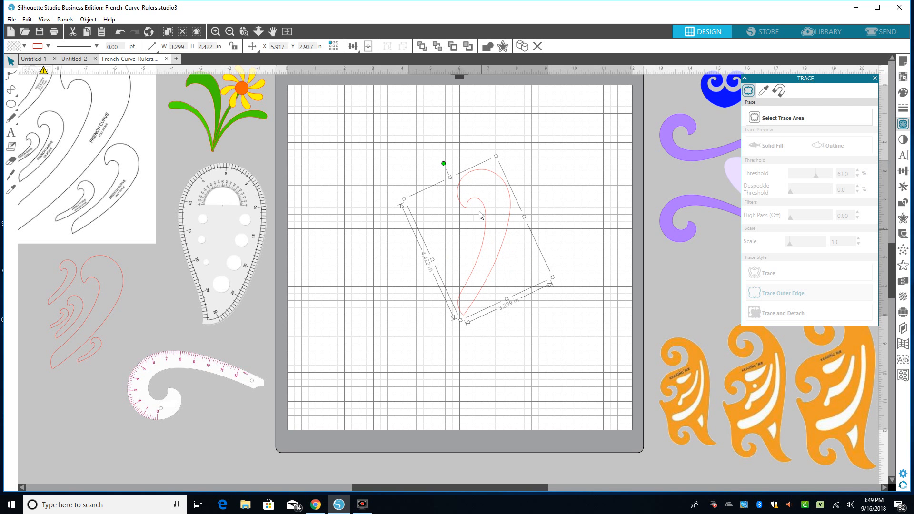
{"action": "left_click", "coordinate": [506, 241]}
{"action": "left_click", "coordinate": [501, 252]}
{"action": "left_click_drag", "start_coordinate": [502, 253], "coordinate": [502, 254]}
Replicate the curve with Mirror Left and nudge the copy right so the two halves overlap as a heart
{"action": "left_click", "coordinate": [91, 20]}
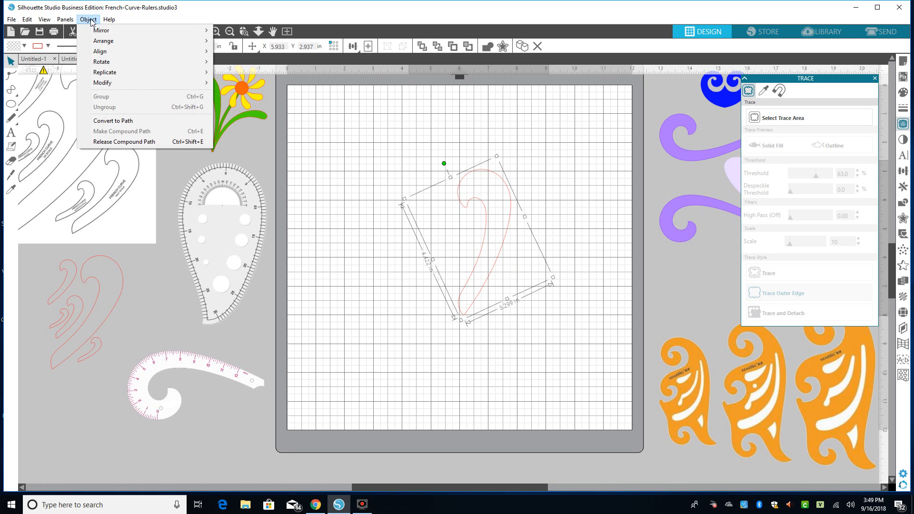
{"action": "left_click", "coordinate": [122, 73]}
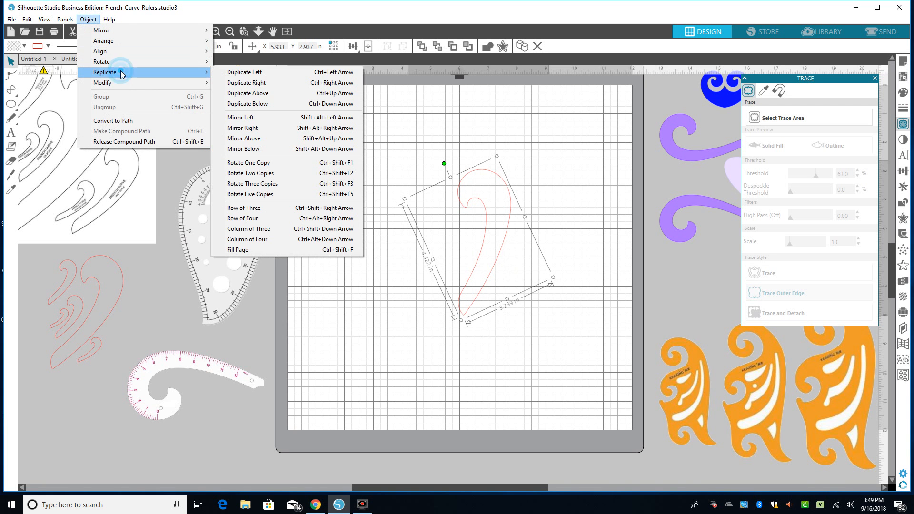
{"action": "left_click", "coordinate": [249, 118]}
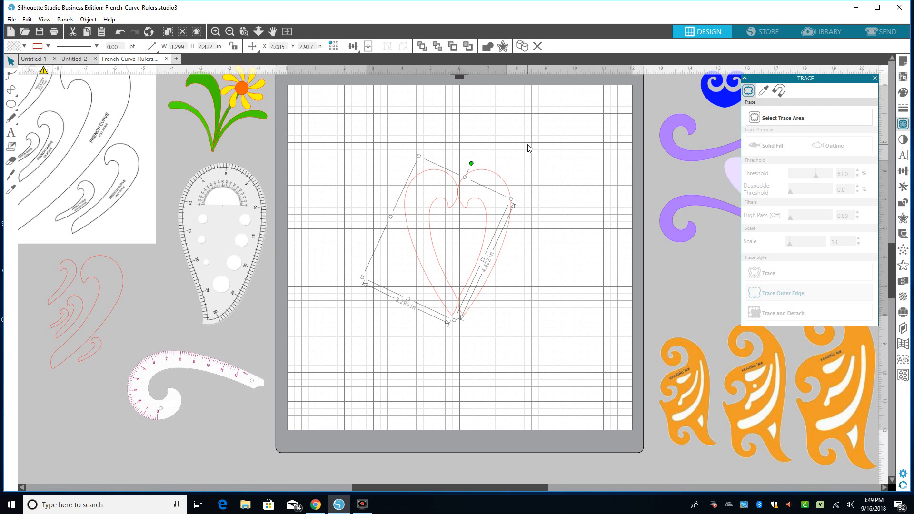
{"action": "key", "text": "Right"}
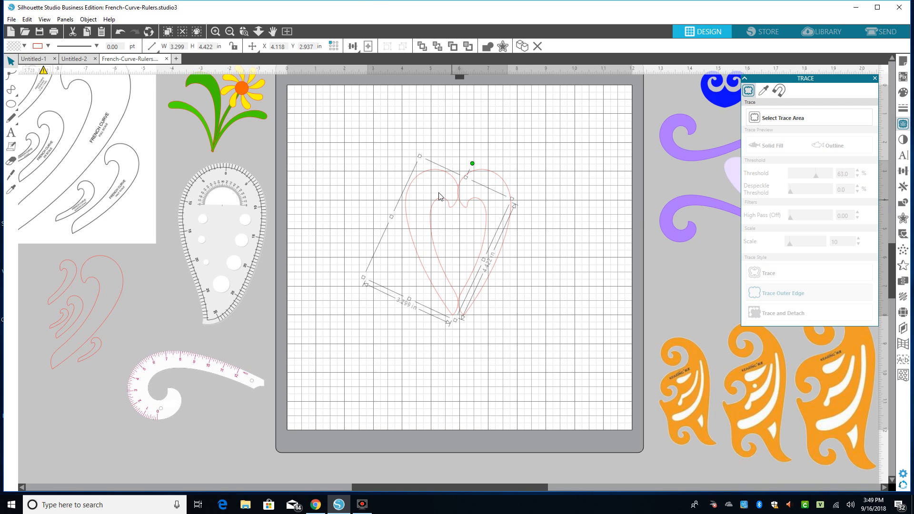
Fine-tune the rotation of the mirrored half, undoing the last small turn
{"action": "left_click", "coordinate": [216, 32]}
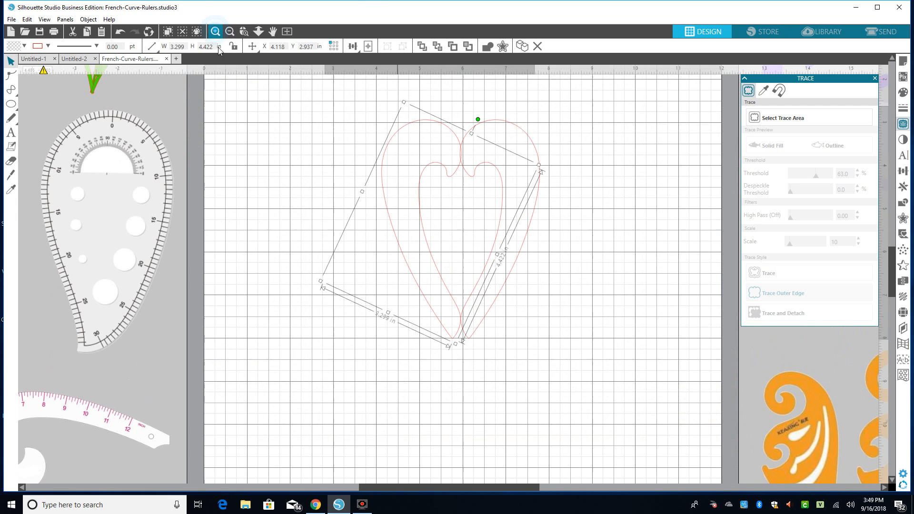
{"action": "left_click", "coordinate": [479, 120]}
{"action": "left_click_drag", "start_coordinate": [481, 121], "coordinate": [480, 121]}
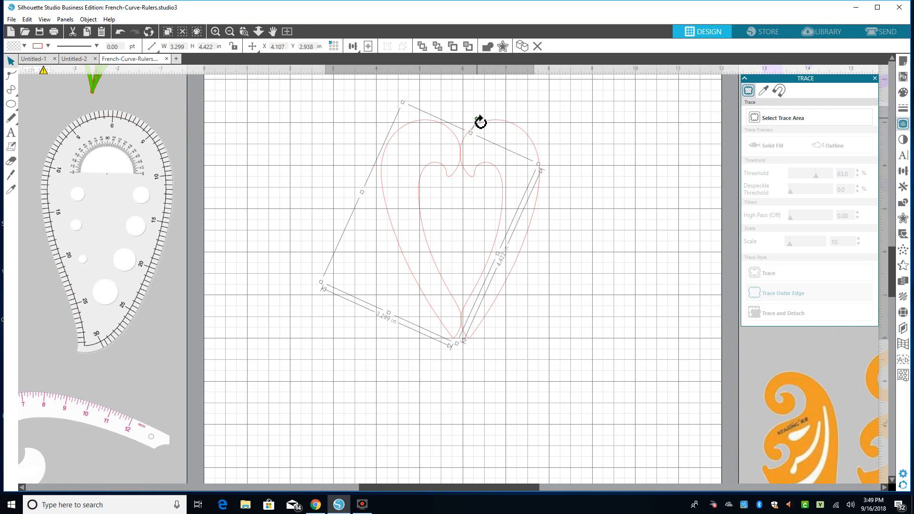
{"action": "key", "text": "ctrl+z"}
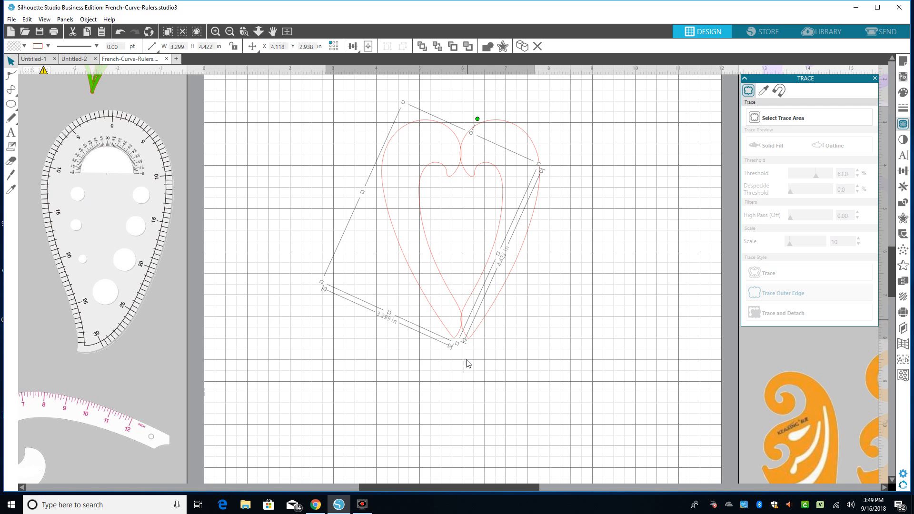
Weld the two overlapping curve halves into one heart shape and reposition it slightly on the page
{"action": "left_click", "coordinate": [494, 373]}
{"action": "left_click_drag", "start_coordinate": [365, 123], "coordinate": [563, 349]}
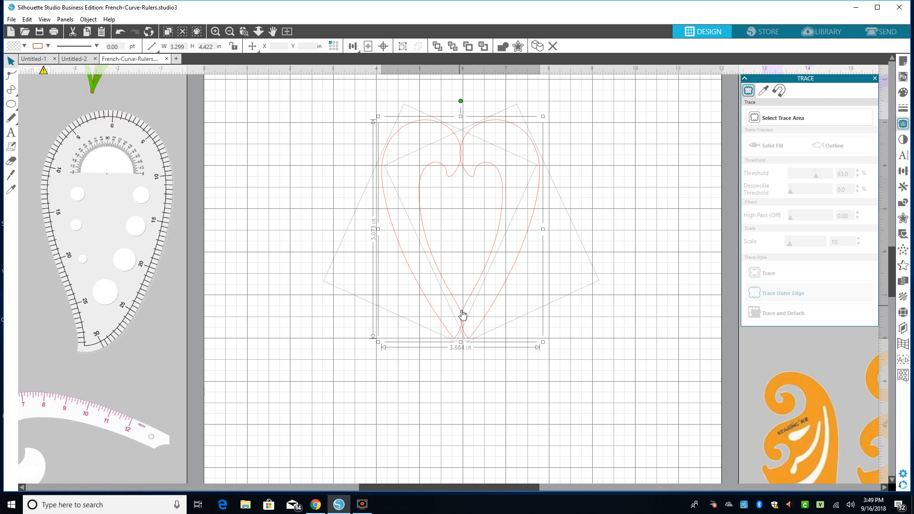
{"action": "right_click", "coordinate": [471, 323]}
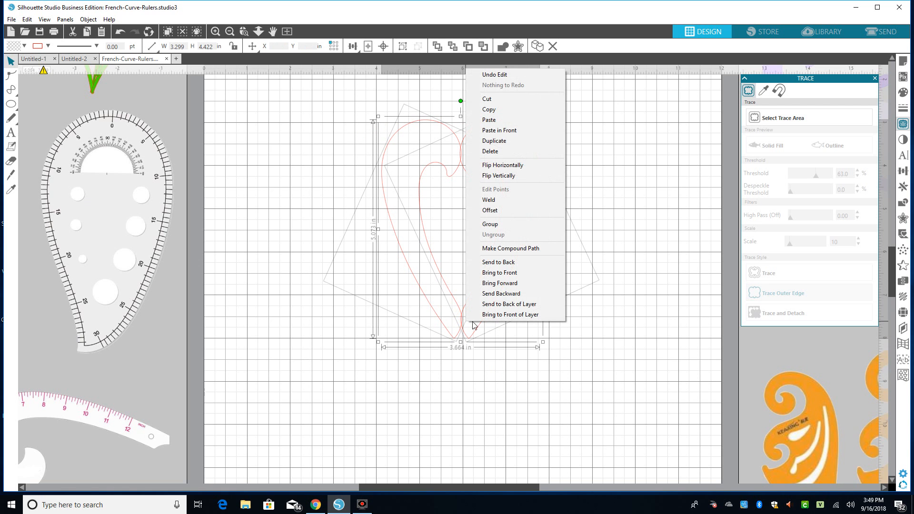
{"action": "left_click", "coordinate": [501, 200]}
{"action": "left_click", "coordinate": [594, 178]}
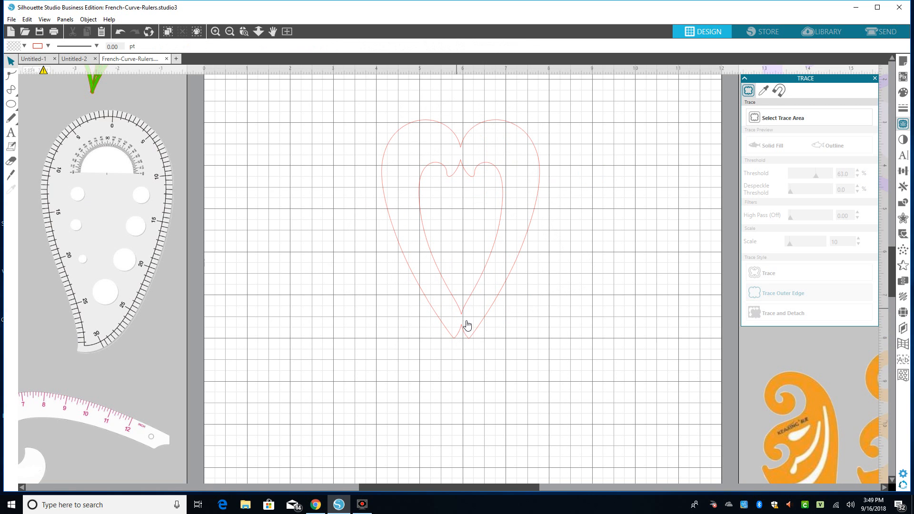
{"action": "left_click_drag", "start_coordinate": [472, 335], "coordinate": [475, 339]}
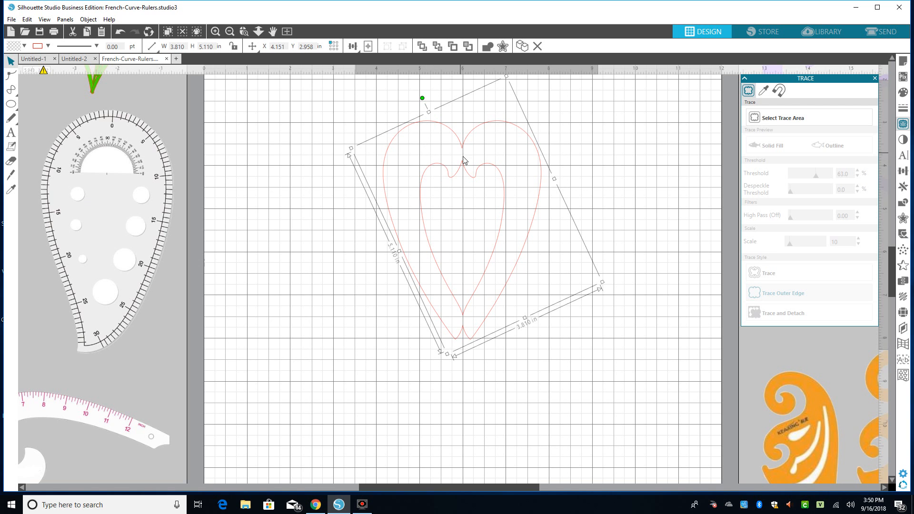
{"action": "left_click_drag", "start_coordinate": [497, 176], "coordinate": [499, 180]}
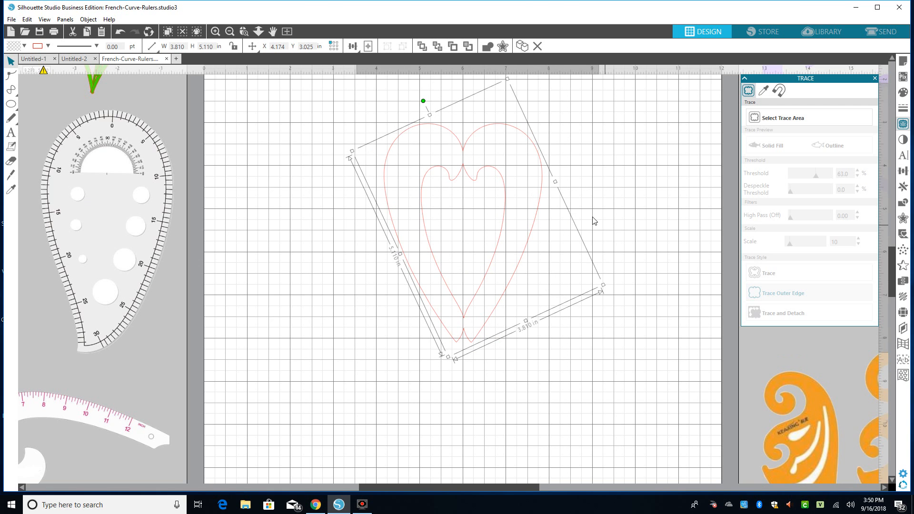
Set the welded heart's line thickness to 1.75 pt
{"action": "left_click", "coordinate": [599, 182]}
{"action": "left_click", "coordinate": [538, 209]}
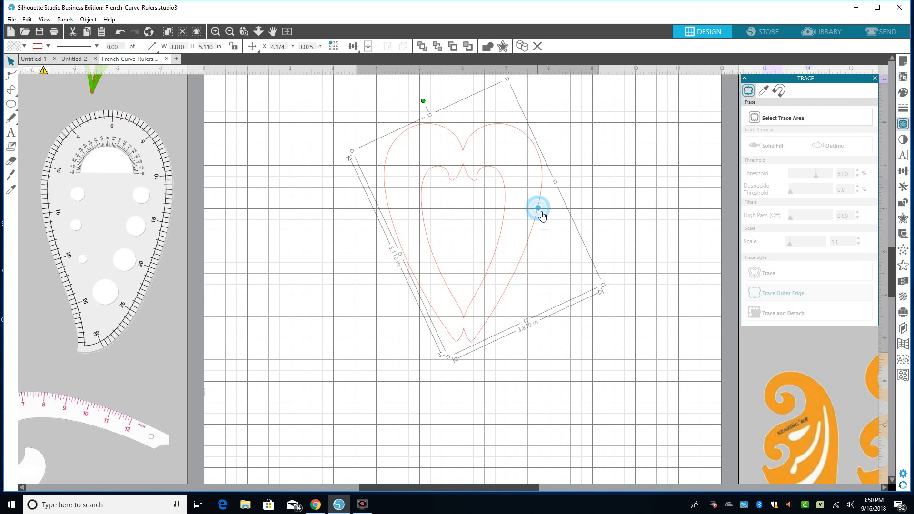
{"action": "left_click", "coordinate": [904, 108]}
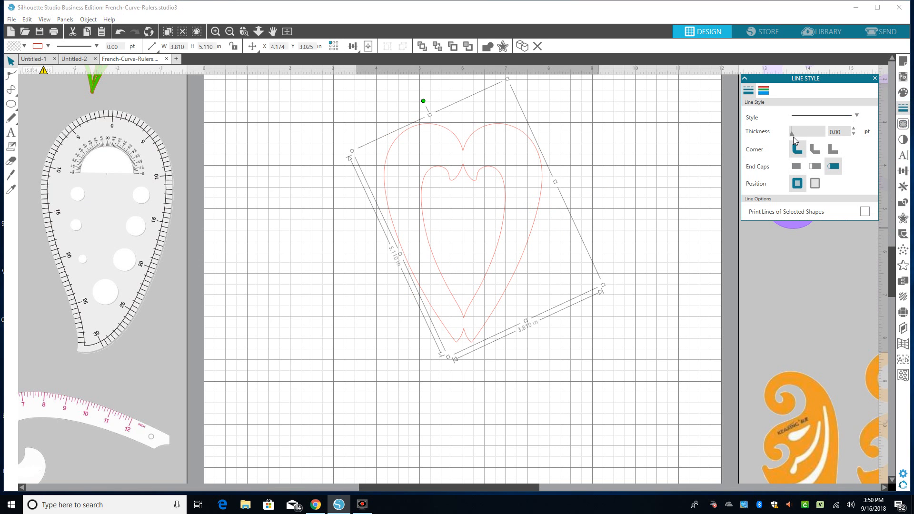
{"action": "left_click_drag", "start_coordinate": [795, 135], "coordinate": [795, 134]}
{"action": "left_click", "coordinate": [590, 149]}
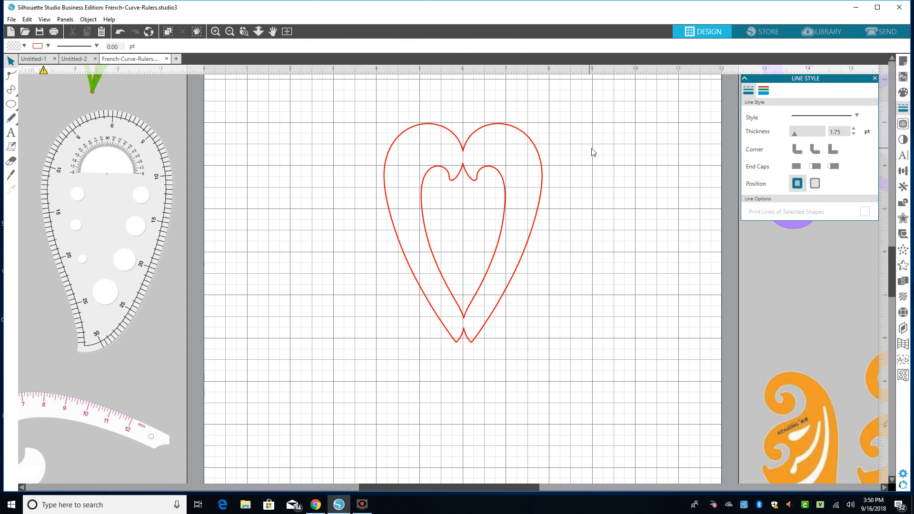
Trace the outer edge of the welded heart, using a trace area that encloses the whole shape
{"action": "left_click", "coordinate": [373, 117]}
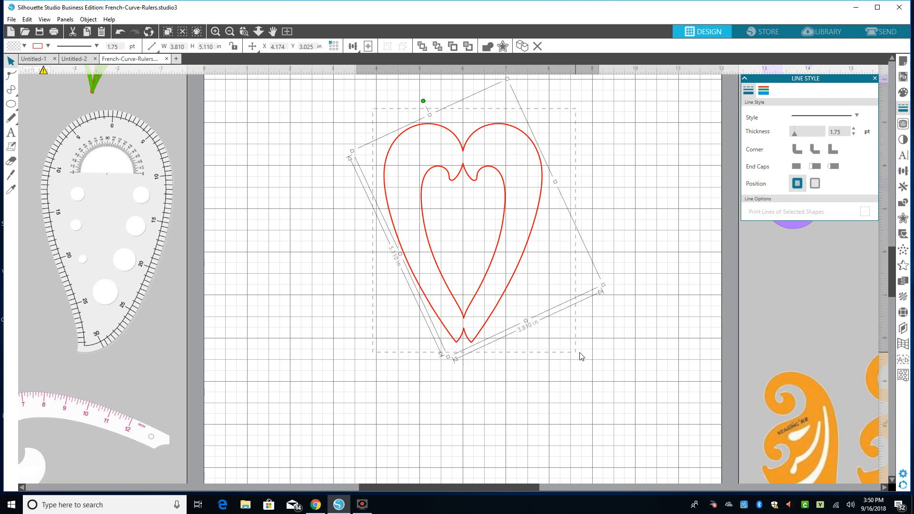
{"action": "left_click", "coordinate": [903, 125]}
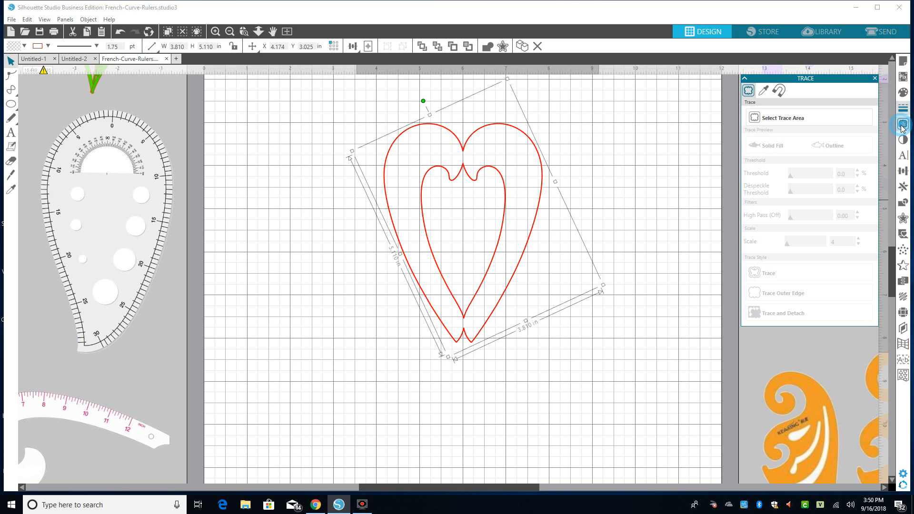
{"action": "left_click", "coordinate": [785, 120]}
{"action": "mouse_move", "coordinate": [368, 101]}
{"action": "left_mouse_down"}
{"action": "mouse_move", "coordinate": [481, 388]}
{"action": "mouse_move", "coordinate": [591, 380]}
{"action": "left_mouse_up"}
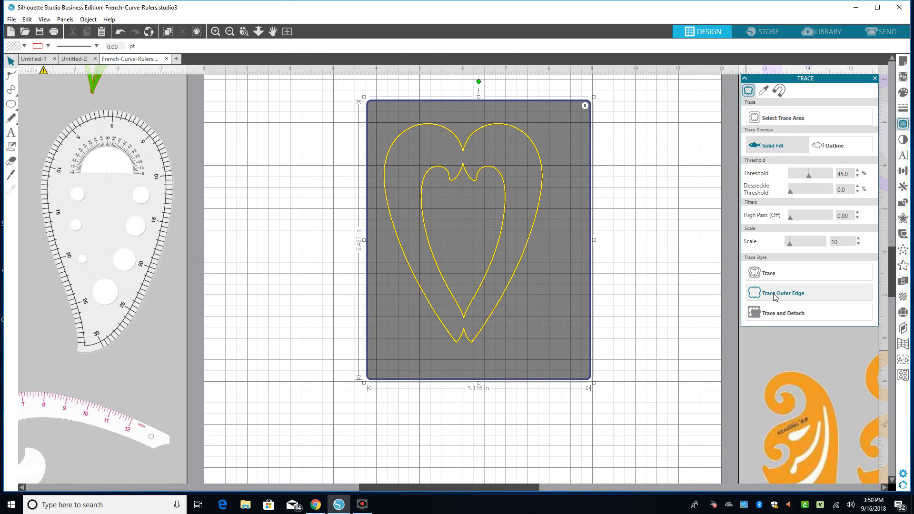
{"action": "left_click", "coordinate": [775, 295]}
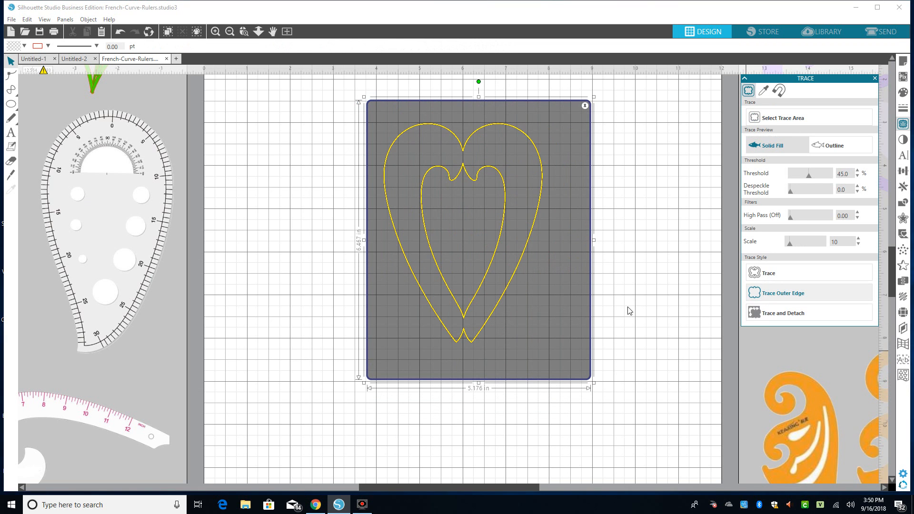
Move the original thick-lined heart off the traced outline and delete it
{"action": "mouse_move", "coordinate": [492, 270]}
{"action": "left_mouse_down"}
{"action": "mouse_move", "coordinate": [432, 291]}
{"action": "mouse_move", "coordinate": [310, 307]}
{"action": "left_mouse_up"}
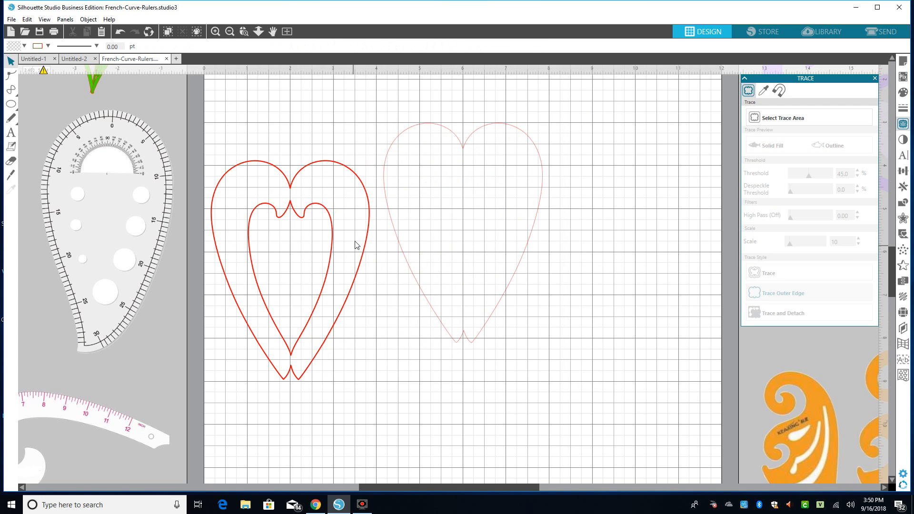
{"action": "double_click", "coordinate": [328, 268]}
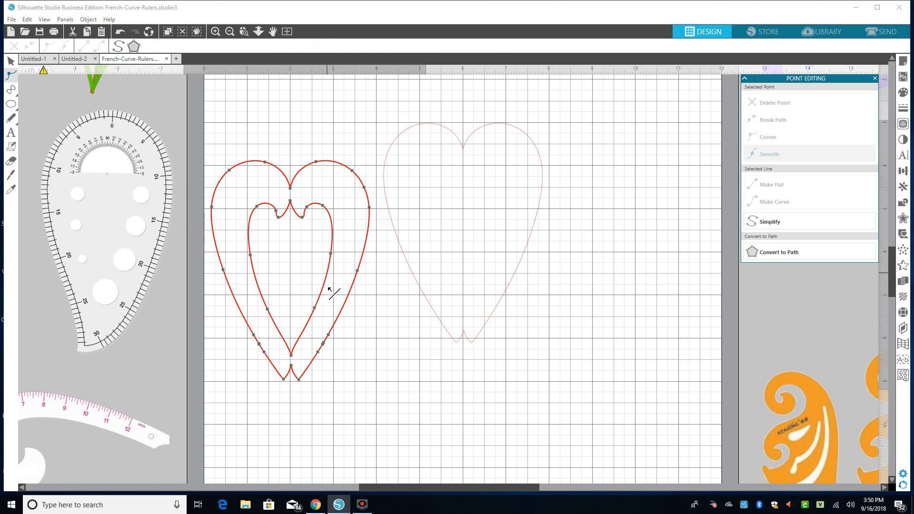
{"action": "left_click", "coordinate": [394, 343]}
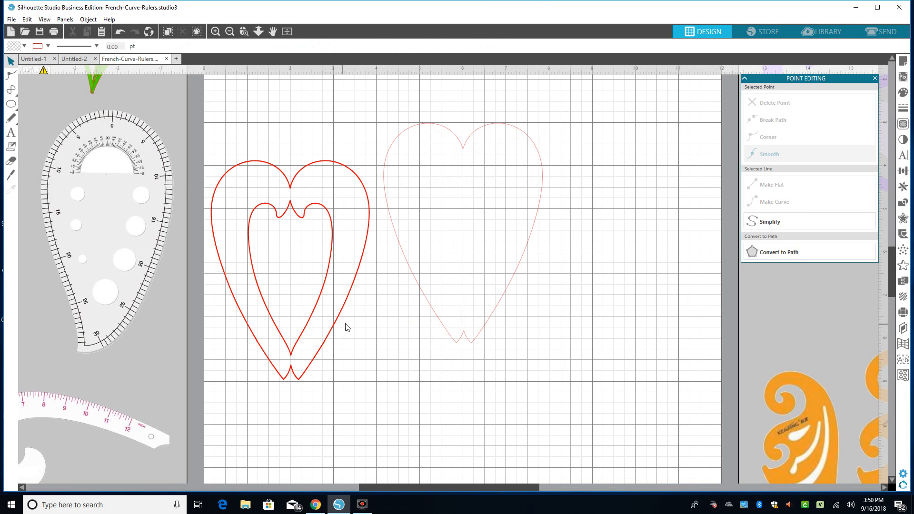
{"action": "left_click", "coordinate": [316, 296]}
{"action": "key", "text": "Delete"}
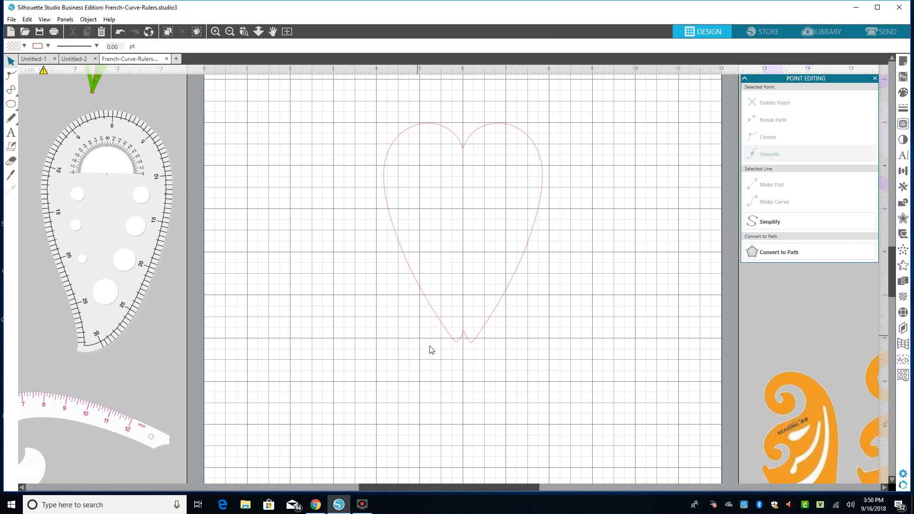
Pull the notch point at the traced heart's bottom down into a single tip and delete the edit point just right of it
{"action": "double_click", "coordinate": [466, 336]}
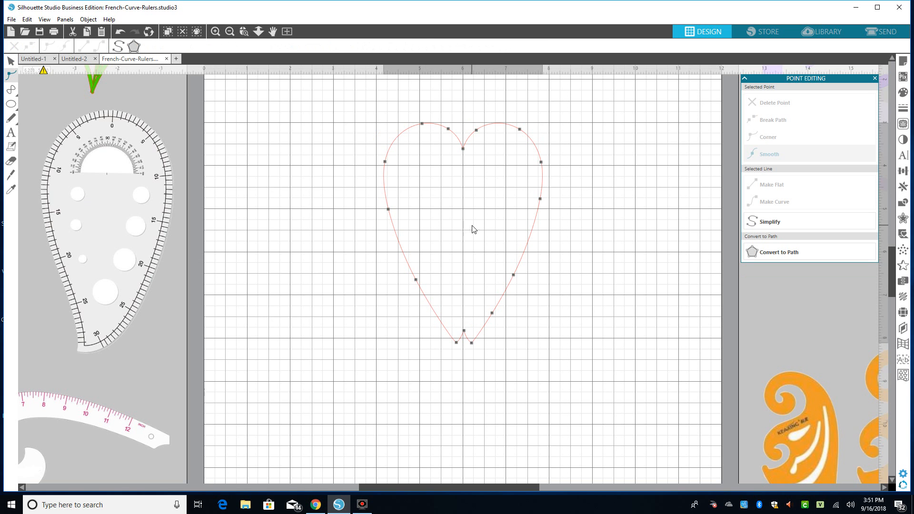
{"action": "left_click", "coordinate": [216, 31]}
{"action": "scroll", "coordinate": [890, 265], "scroll_direction": "down", "scroll_amount": 4}
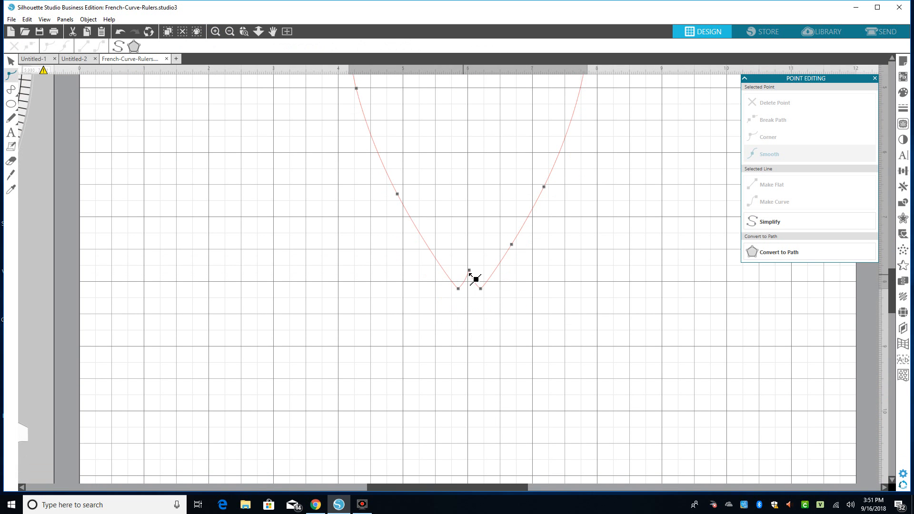
{"action": "left_click_drag", "start_coordinate": [471, 272], "coordinate": [468, 298]}
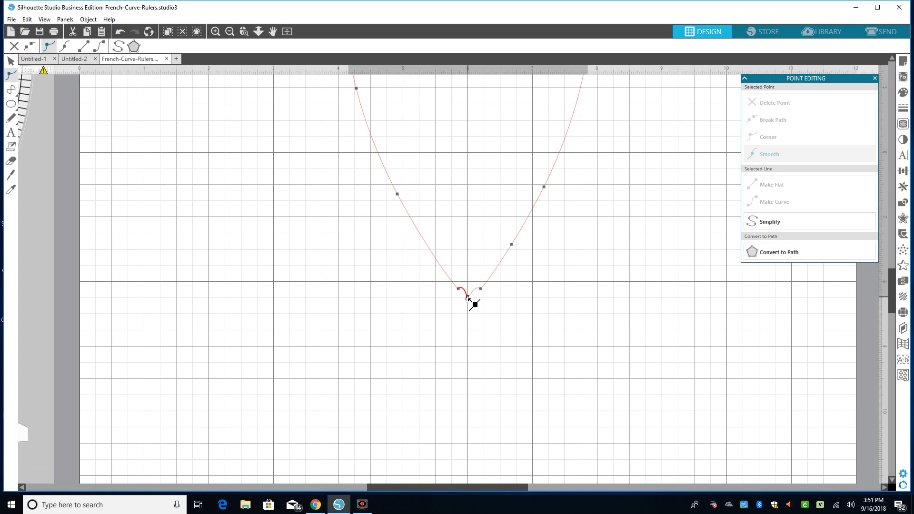
{"action": "left_click_drag", "start_coordinate": [469, 299], "coordinate": [474, 302]}
{"action": "left_click", "coordinate": [481, 289]}
{"action": "left_click", "coordinate": [773, 102]}
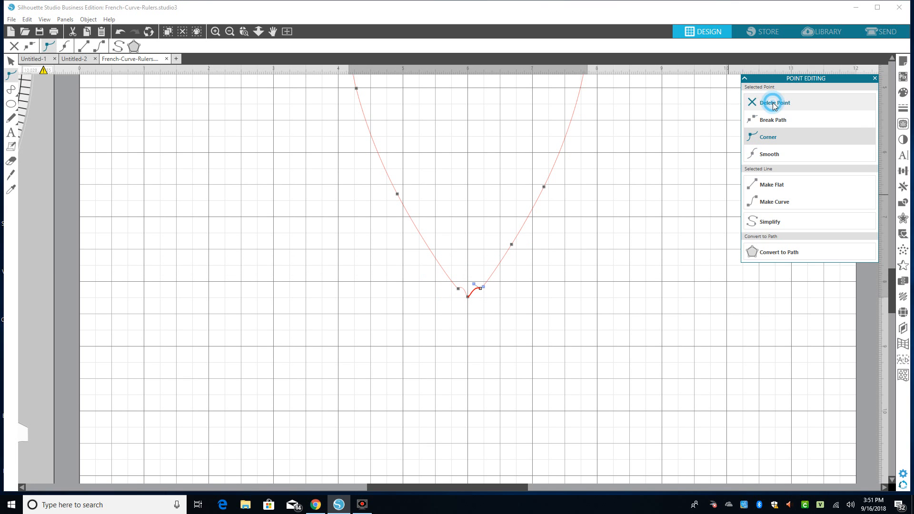
Try deleting the edit point at the heart's tip, and undo the deletion
{"action": "left_click", "coordinate": [458, 289]}
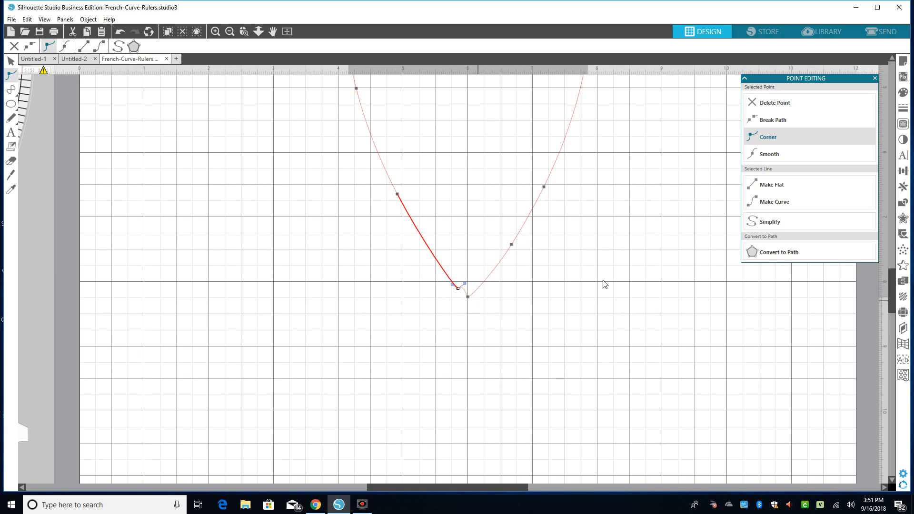
{"action": "left_click", "coordinate": [467, 300]}
{"action": "left_click", "coordinate": [767, 102]}
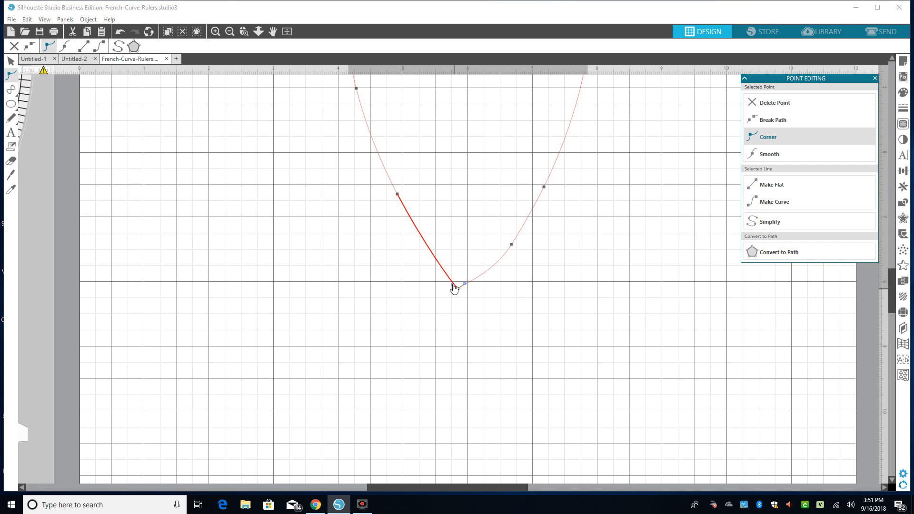
{"action": "left_click", "coordinate": [120, 31]}
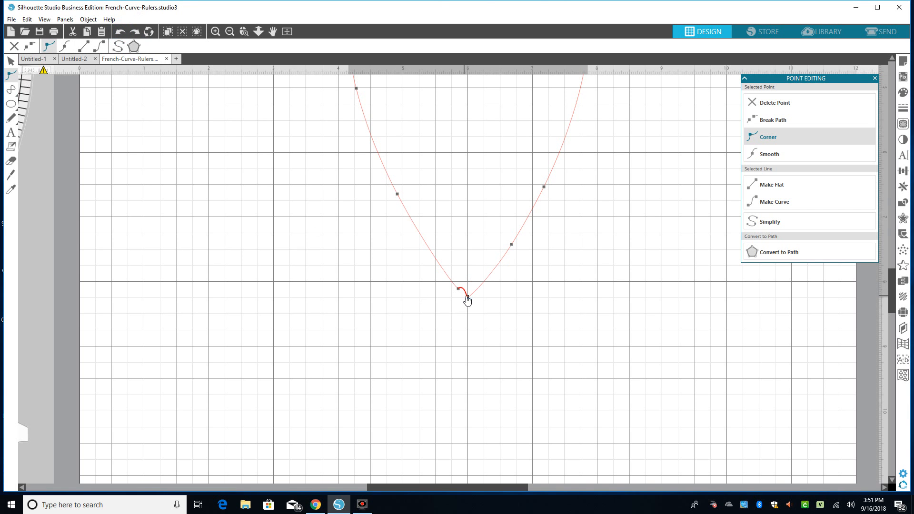
Make the short curved segment just left of the heart's tip flat and finish editing the points
{"action": "left_click", "coordinate": [783, 184]}
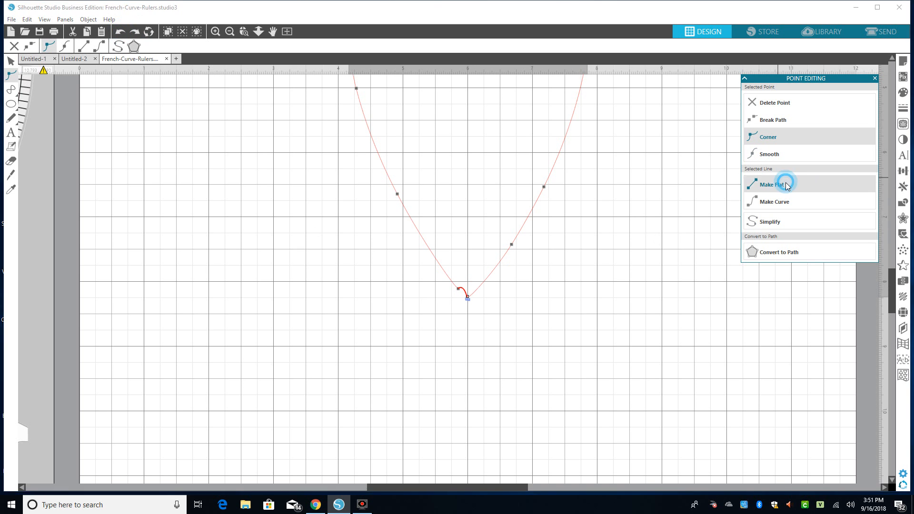
{"action": "left_click", "coordinate": [459, 288]}
{"action": "left_click", "coordinate": [468, 297]}
{"action": "left_click", "coordinate": [468, 296]}
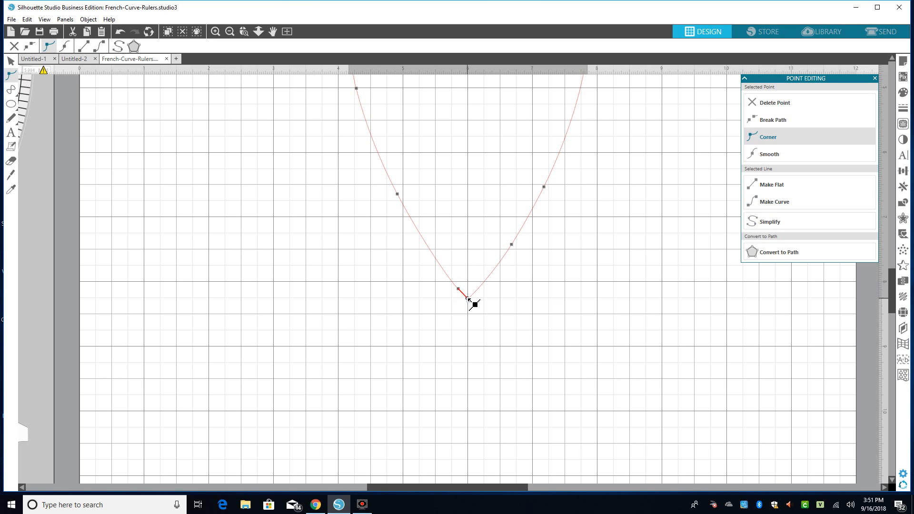
{"action": "left_click", "coordinate": [493, 316]}
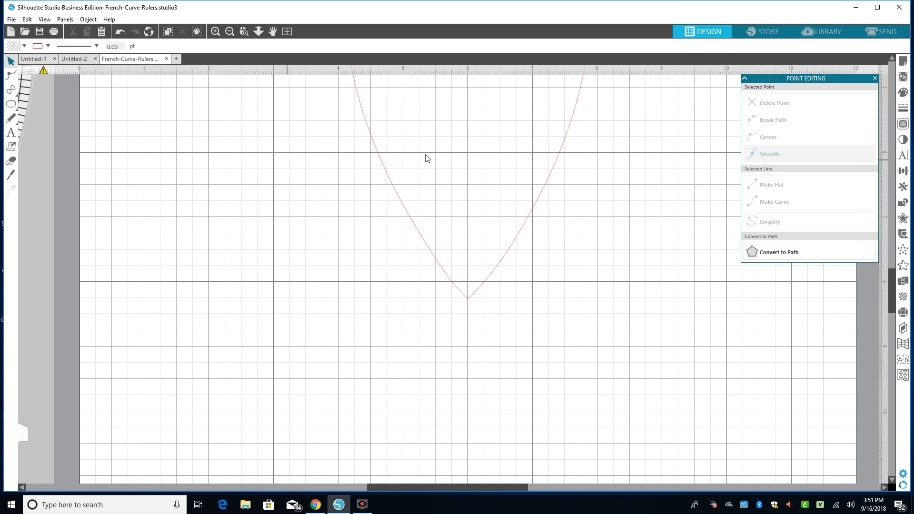
Squash the heart vertically to a height of about 3.29 in, keeping its width
{"action": "left_click", "coordinate": [230, 32]}
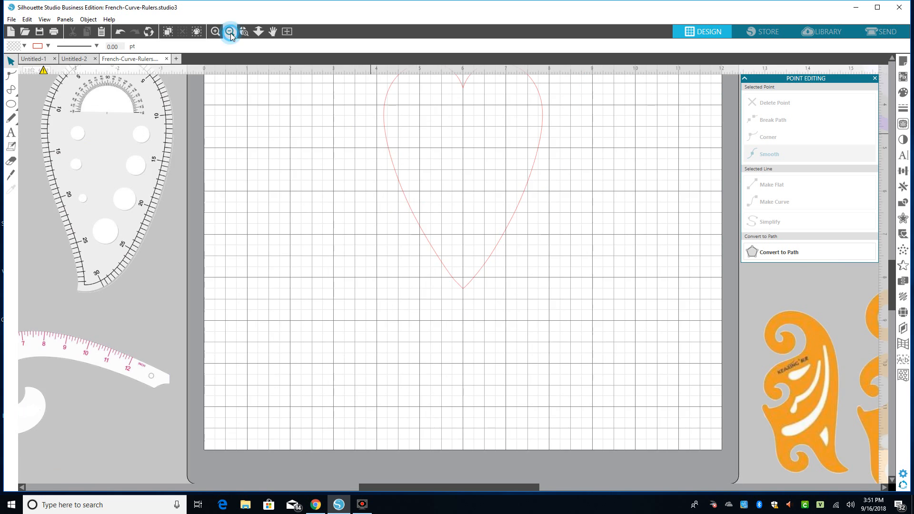
{"action": "left_click", "coordinate": [230, 32]}
{"action": "left_click", "coordinate": [459, 277]}
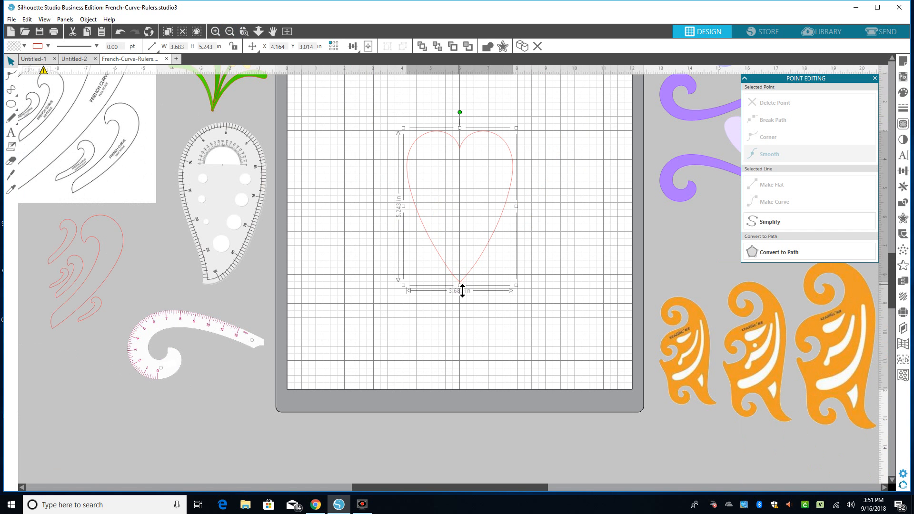
{"action": "left_click_drag", "start_coordinate": [460, 278], "coordinate": [460, 227]}
Move the shortened heart to the upper-left corner of the page
{"action": "mouse_move", "coordinate": [497, 182]}
{"action": "left_mouse_down"}
{"action": "mouse_move", "coordinate": [467, 171]}
{"action": "mouse_move", "coordinate": [482, 176]}
{"action": "left_mouse_up"}
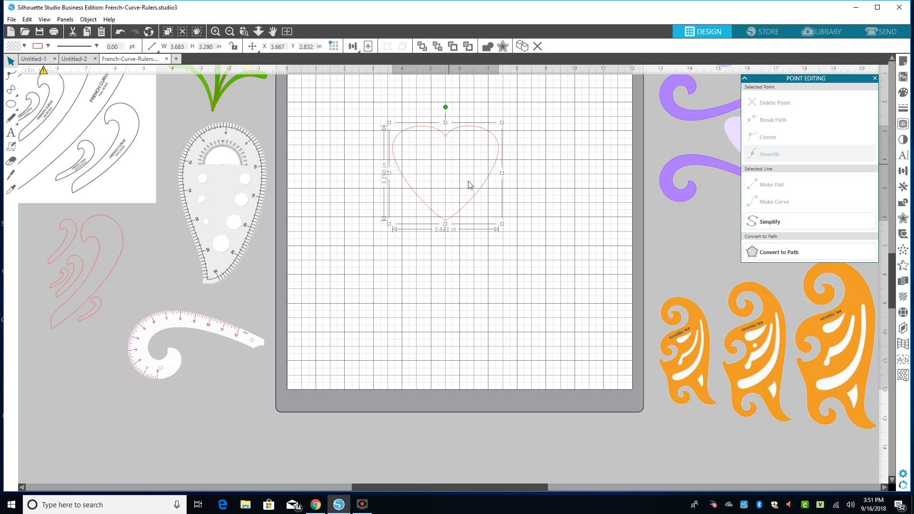
{"action": "left_click_drag", "start_coordinate": [475, 199], "coordinate": [402, 136]}
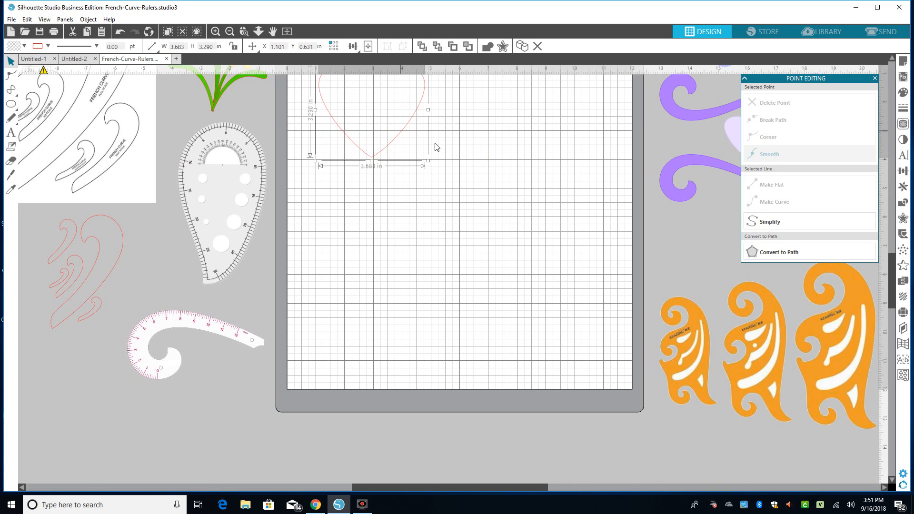
{"action": "left_click_drag", "start_coordinate": [891, 262], "coordinate": [892, 244]}
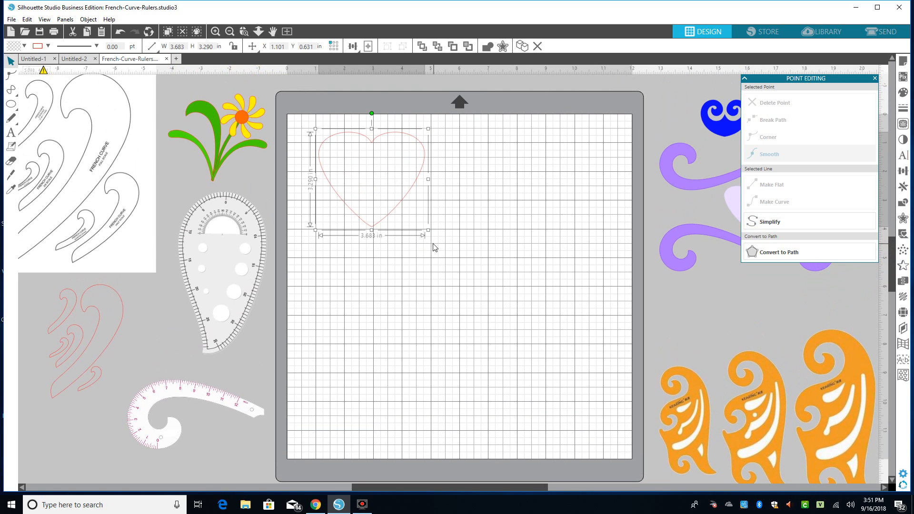
{"action": "left_click_drag", "start_coordinate": [407, 196], "coordinate": [389, 191]}
Place the curved ruler image on the page below the heart and enlarge it to about 8.14 by 4.13 in
{"action": "left_click_drag", "start_coordinate": [173, 389], "coordinate": [410, 320]}
{"action": "scroll", "coordinate": [892, 247], "scroll_direction": "down", "scroll_amount": 3}
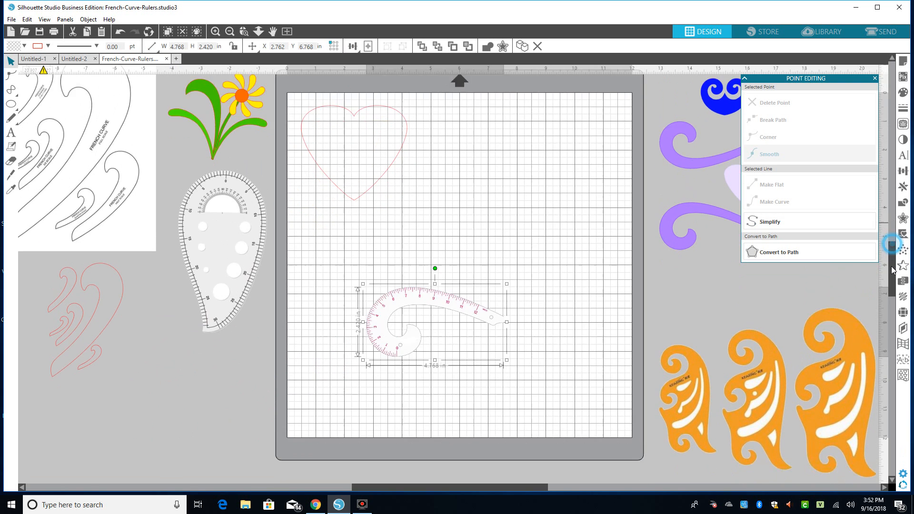
{"action": "left_click_drag", "start_coordinate": [345, 182], "coordinate": [571, 294]}
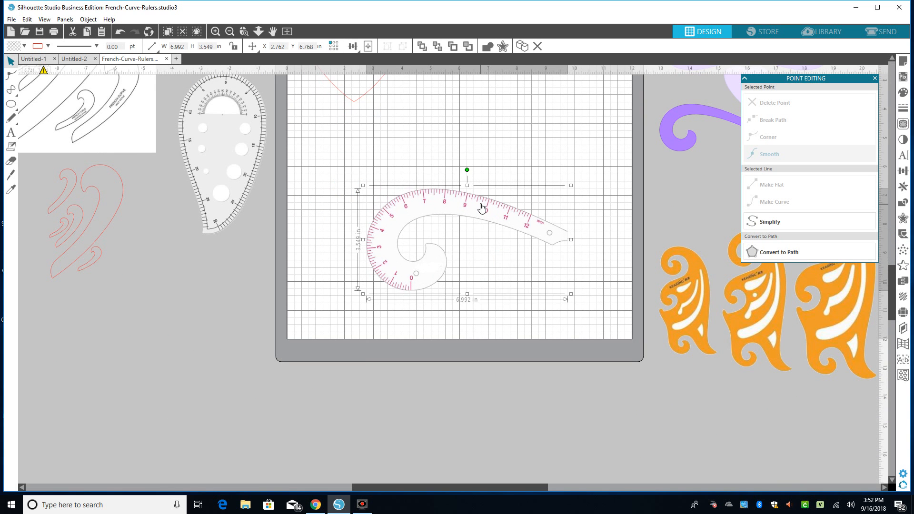
{"action": "left_click", "coordinate": [573, 295]}
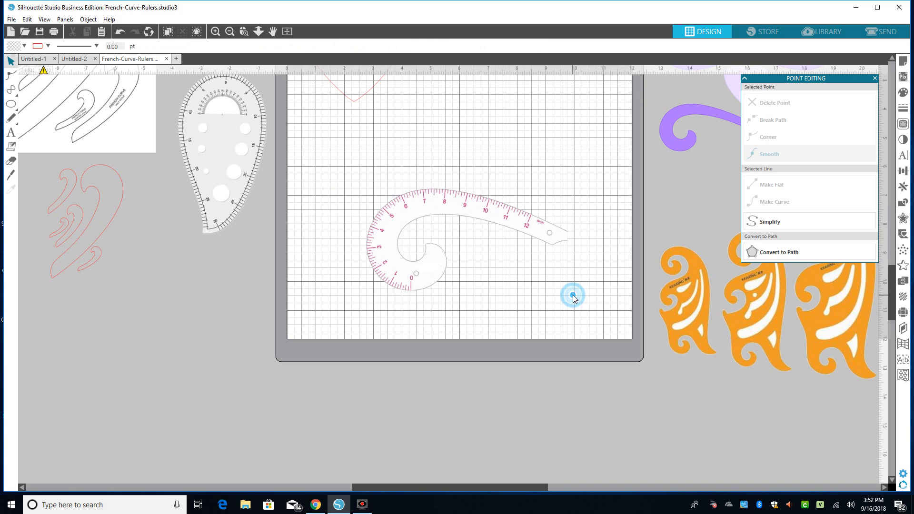
{"action": "left_click", "coordinate": [497, 221]}
{"action": "left_click_drag", "start_coordinate": [575, 297], "coordinate": [608, 315]}
{"action": "left_click_drag", "start_coordinate": [498, 222], "coordinate": [480, 205]}
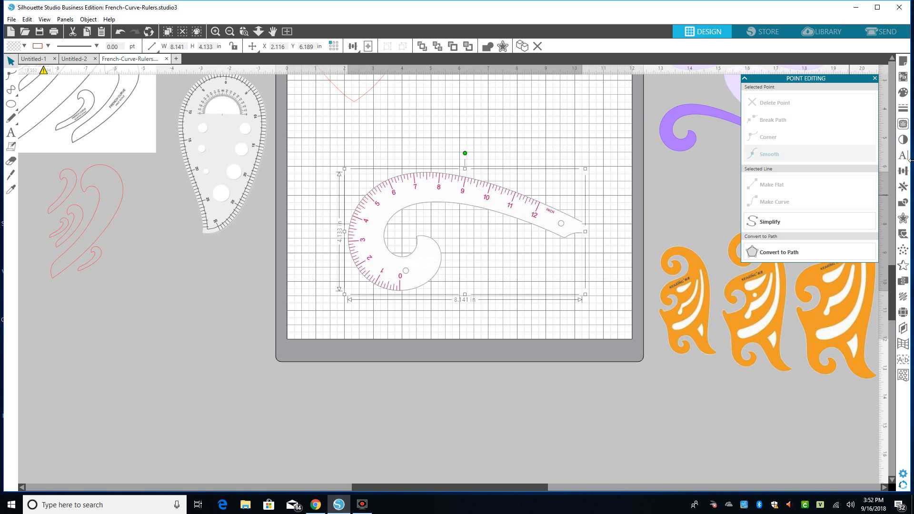
Define a trace area and stretch it until it encloses the entire curved ruler
{"action": "left_click", "coordinate": [904, 125]}
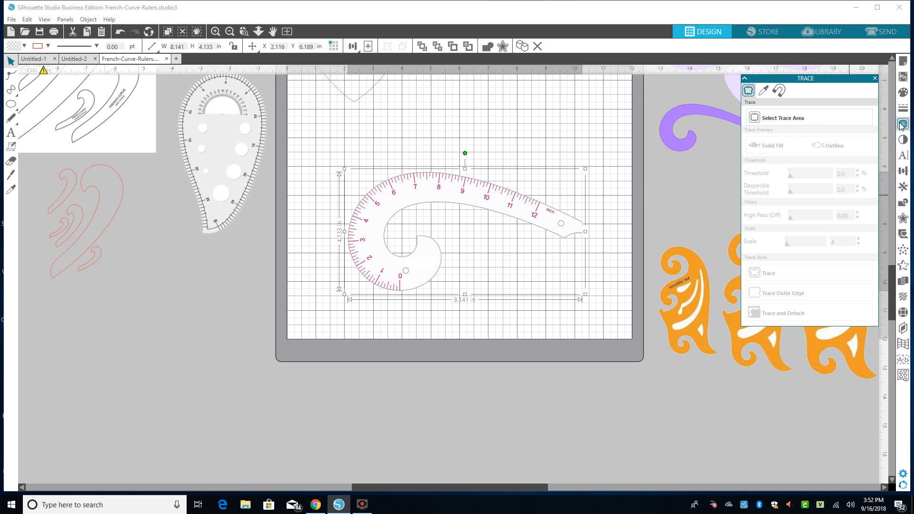
{"action": "left_click", "coordinate": [813, 118]}
{"action": "mouse_move", "coordinate": [474, 190]}
{"action": "left_mouse_down"}
{"action": "mouse_move", "coordinate": [328, 160]}
{"action": "mouse_move", "coordinate": [414, 156]}
{"action": "mouse_move", "coordinate": [328, 159]}
{"action": "mouse_move", "coordinate": [331, 148]}
{"action": "left_mouse_up"}
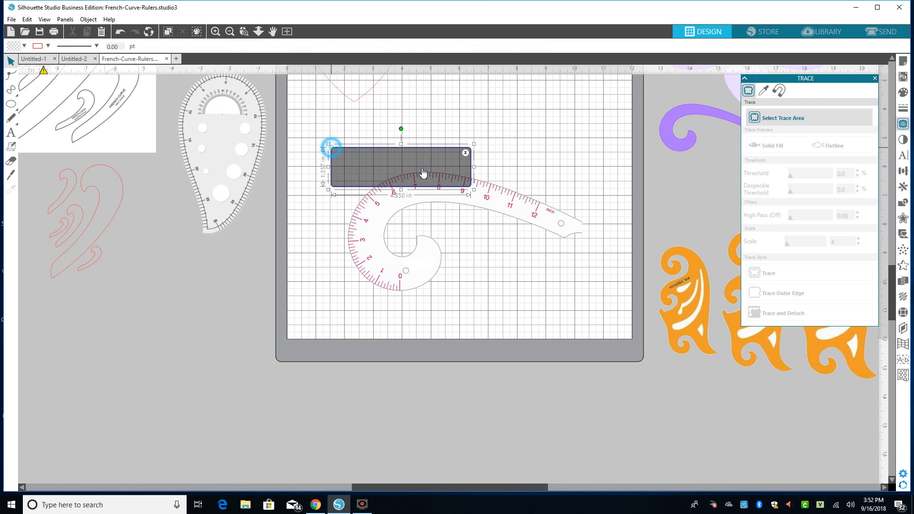
{"action": "left_click", "coordinate": [474, 191]}
{"action": "left_click_drag", "start_coordinate": [487, 215], "coordinate": [595, 312]}
{"action": "left_click_drag", "start_coordinate": [474, 230], "coordinate": [470, 305]}
{"action": "left_click_drag", "start_coordinate": [476, 251], "coordinate": [470, 255]}
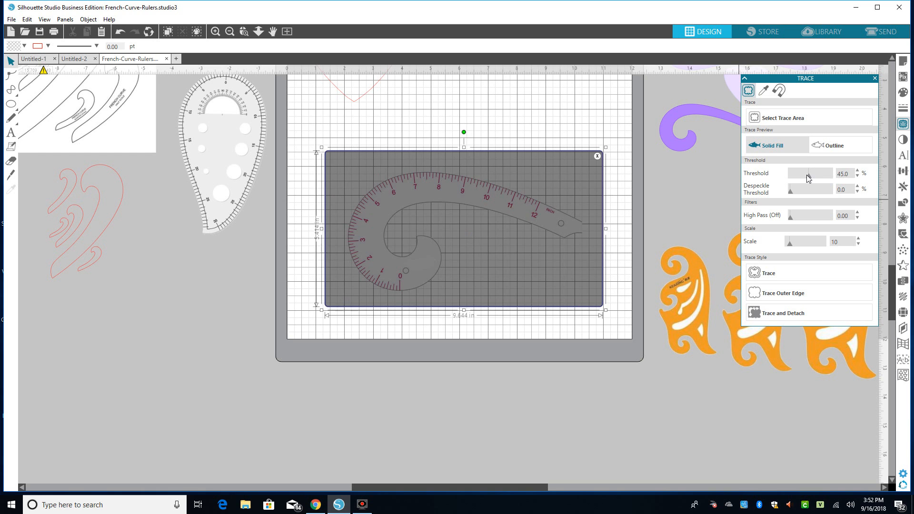
Raise the trace threshold to 78% and trace the entire curved ruler, including its markings
{"action": "left_click", "coordinate": [808, 176]}
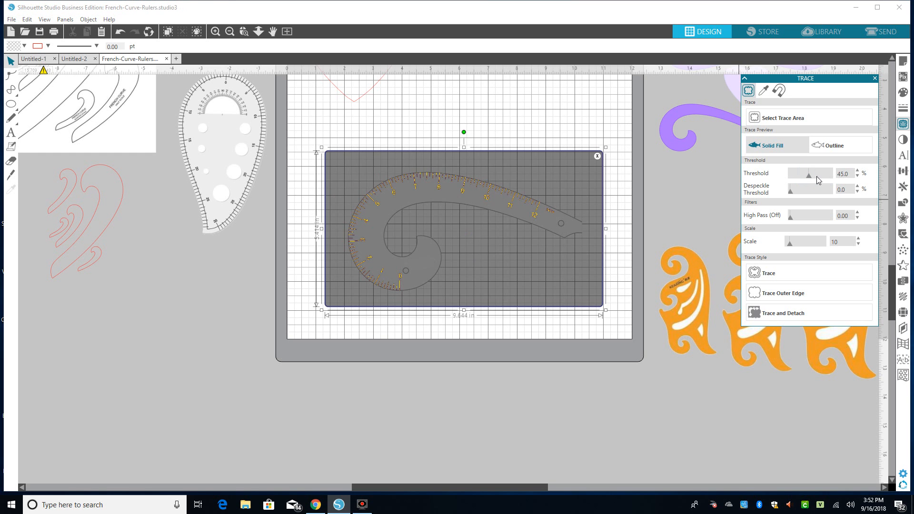
{"action": "left_click", "coordinate": [817, 176]}
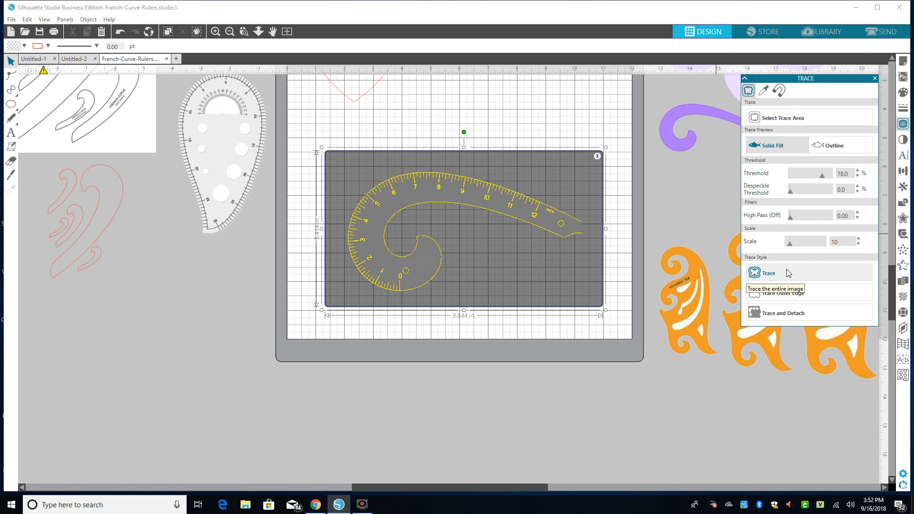
{"action": "left_click", "coordinate": [773, 278]}
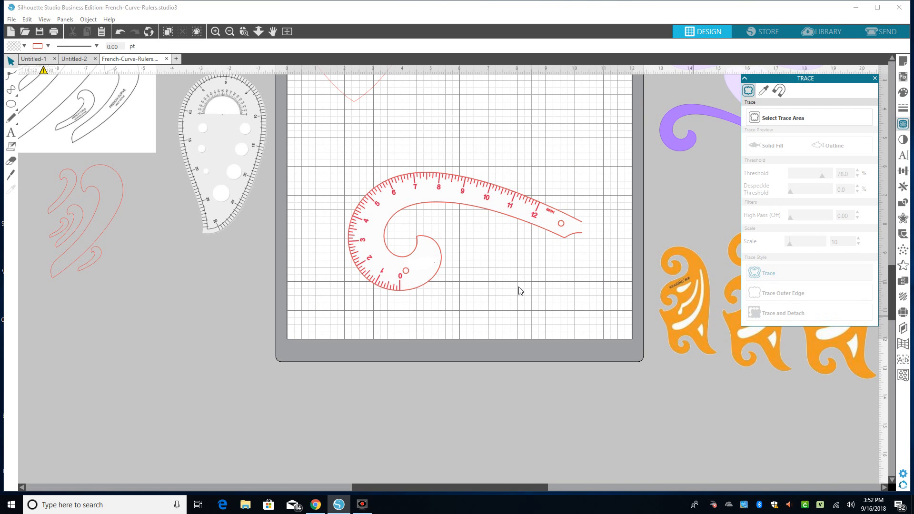
Move the curved ruler image off the page and reposition its traced outline slightly up and left on the page
{"action": "mouse_move", "coordinate": [464, 204]}
{"action": "left_mouse_down"}
{"action": "mouse_move", "coordinate": [492, 251]}
{"action": "mouse_move", "coordinate": [288, 292]}
{"action": "mouse_move", "coordinate": [504, 316]}
{"action": "mouse_move", "coordinate": [511, 342]}
{"action": "left_mouse_up"}
{"action": "mouse_move", "coordinate": [374, 200]}
{"action": "left_mouse_down"}
{"action": "mouse_move", "coordinate": [111, 320]}
{"action": "mouse_move", "coordinate": [19, 333]}
{"action": "left_mouse_up"}
{"action": "mouse_move", "coordinate": [481, 332]}
{"action": "left_mouse_down"}
{"action": "mouse_move", "coordinate": [462, 307]}
{"action": "mouse_move", "coordinate": [422, 172]}
{"action": "mouse_move", "coordinate": [403, 148]}
{"action": "left_mouse_up"}
{"action": "left_click", "coordinate": [465, 192]}
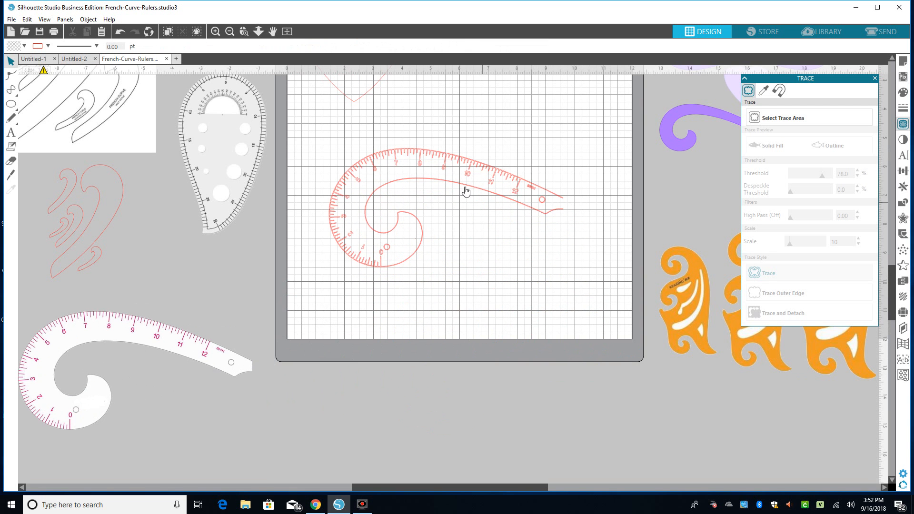
{"action": "left_click", "coordinate": [215, 31]}
{"action": "scroll", "coordinate": [887, 307], "scroll_direction": "up", "scroll_amount": 3}
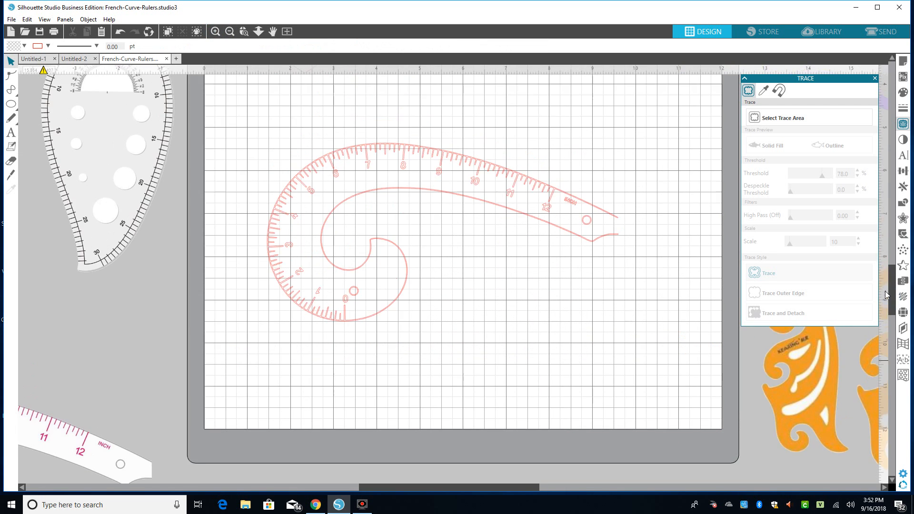
Slice vertically through the traced ruler outline just past the 12 mark with the Knife, and delete the cut-off end
{"action": "left_click", "coordinate": [589, 241]}
{"action": "left_click_drag", "start_coordinate": [589, 241], "coordinate": [583, 239]}
{"action": "left_click", "coordinate": [578, 241]}
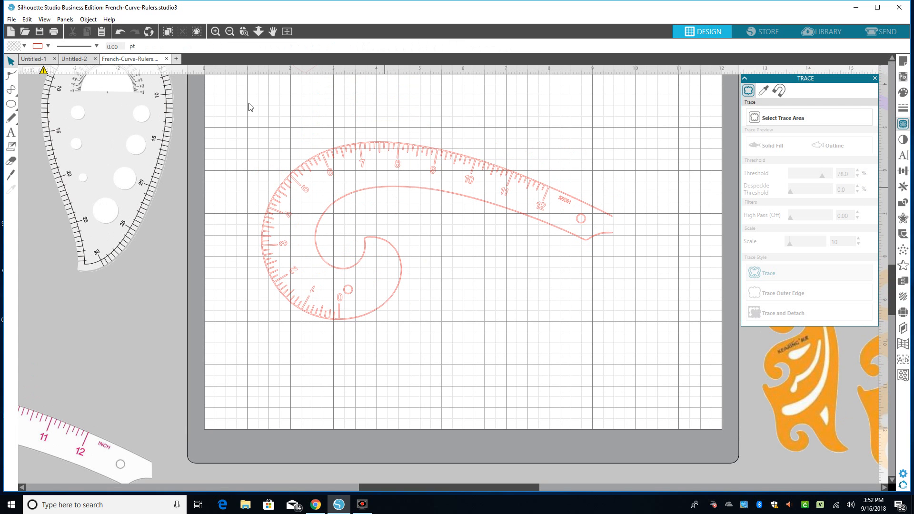
{"action": "left_click", "coordinate": [11, 175]}
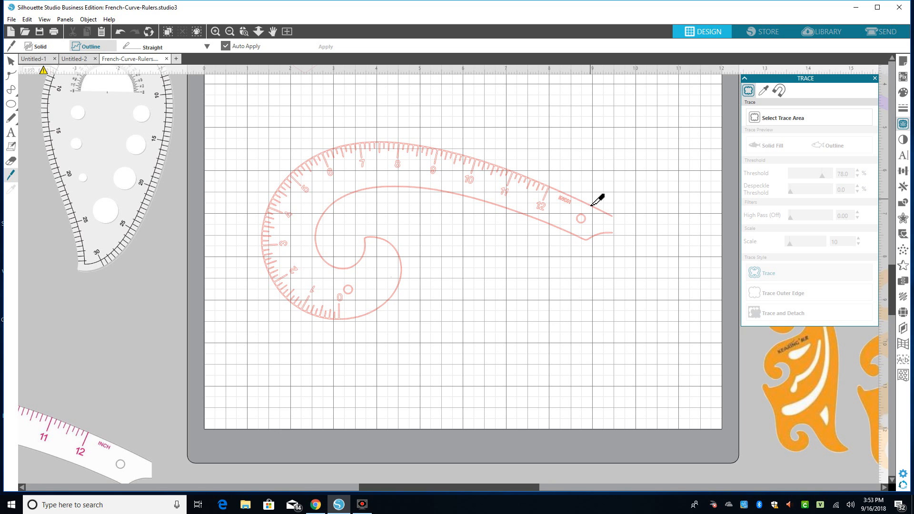
{"action": "left_click_drag", "start_coordinate": [572, 196], "coordinate": [578, 253]}
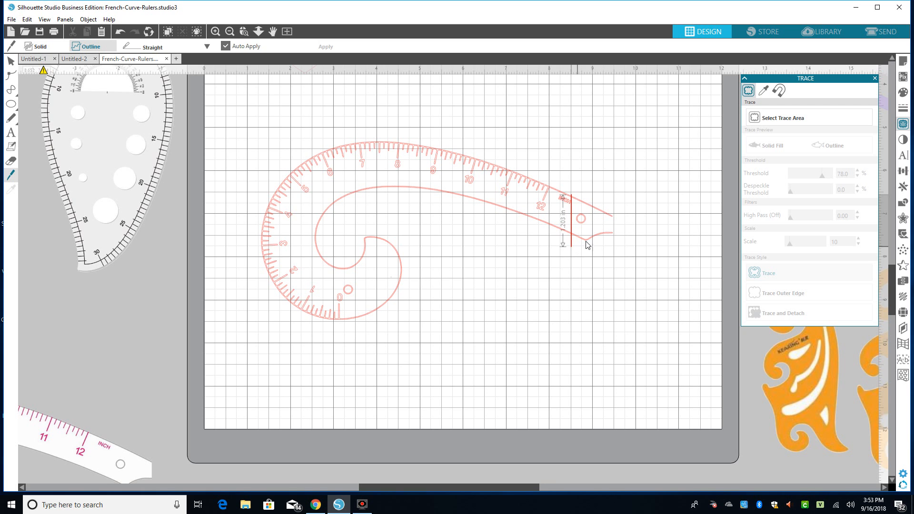
{"action": "left_click_drag", "start_coordinate": [581, 248], "coordinate": [583, 241]}
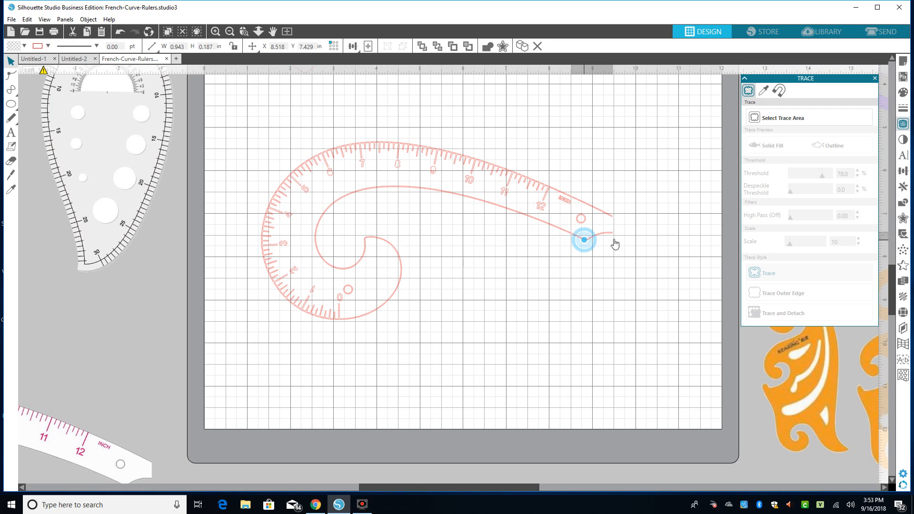
{"action": "left_click_drag", "start_coordinate": [586, 207], "coordinate": [614, 219]}
{"action": "left_click_drag", "start_coordinate": [588, 180], "coordinate": [652, 261]}
{"action": "key", "text": "Delete"}
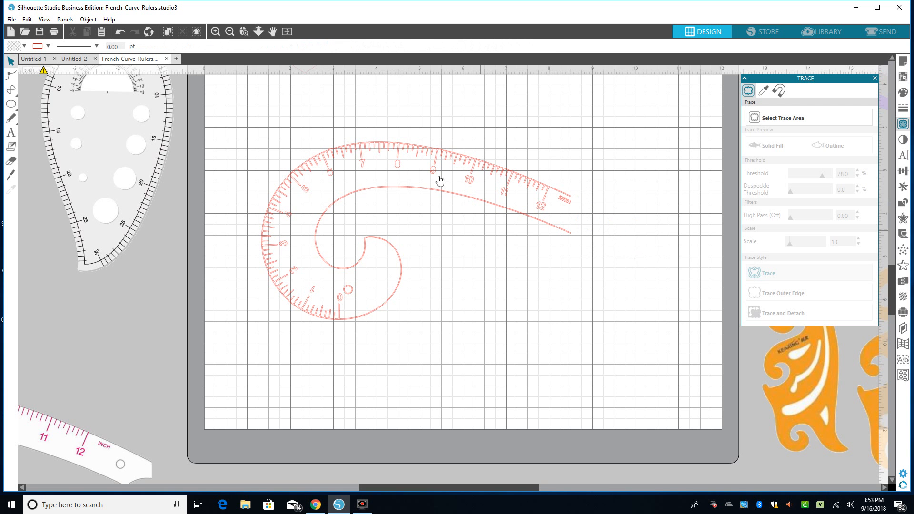
Shift the trimmed ruler outline about 1 in to the right and slightly down, and ungroup it
{"action": "left_click_drag", "start_coordinate": [439, 196], "coordinate": [482, 216]}
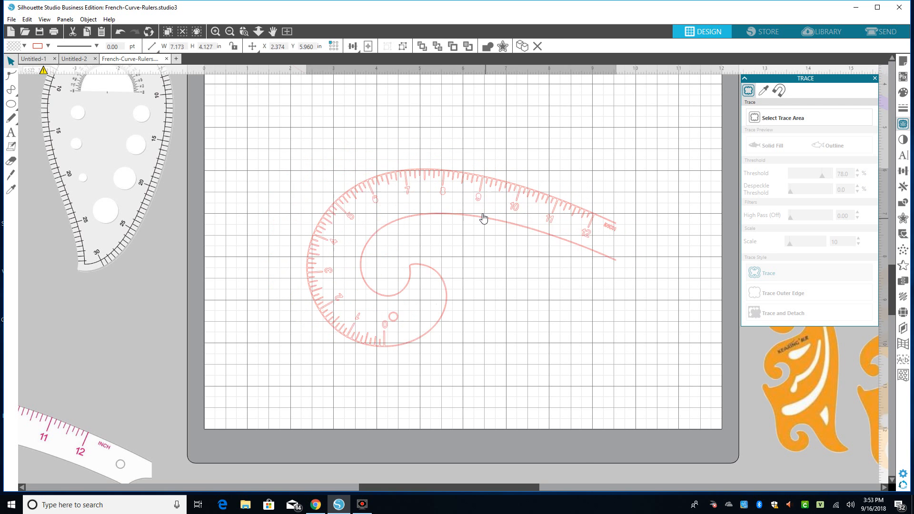
{"action": "right_click", "coordinate": [483, 215]}
{"action": "left_click", "coordinate": [510, 369]}
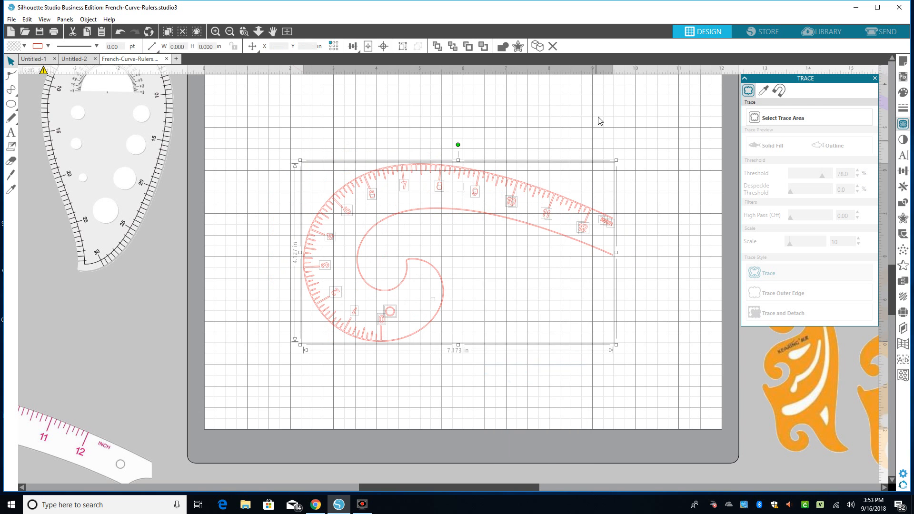
{"action": "left_click", "coordinate": [605, 97]}
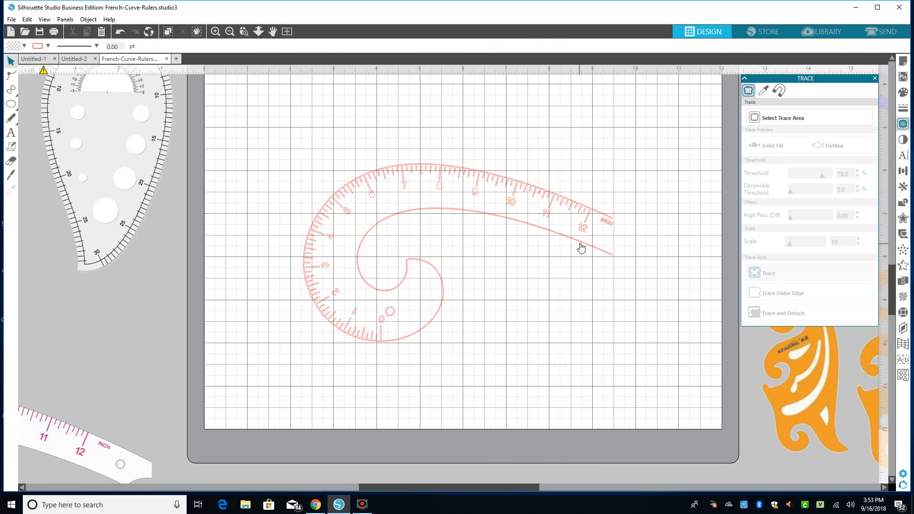
Move the plain outer curve up and away from the ruler markings, and delete the remaining tick marks and numbers
{"action": "left_click_drag", "start_coordinate": [581, 247], "coordinate": [775, 60]}
{"action": "left_click", "coordinate": [411, 138]}
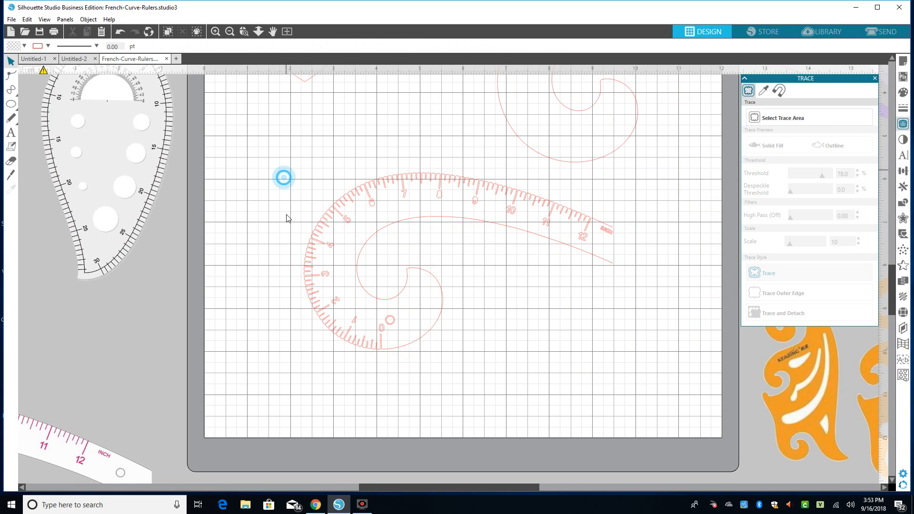
{"action": "left_click", "coordinate": [338, 299]}
{"action": "key", "text": "Delete"}
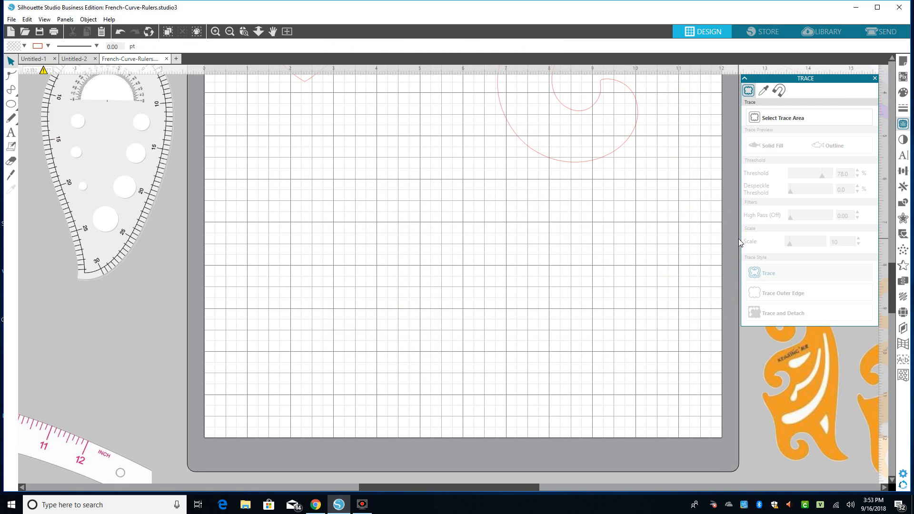
Place the plain curve near the page's left edge below the heart, and mirror a copy of it to the right
{"action": "left_click_drag", "start_coordinate": [594, 164], "coordinate": [500, 251]}
{"action": "left_click_drag", "start_coordinate": [460, 278], "coordinate": [315, 302]}
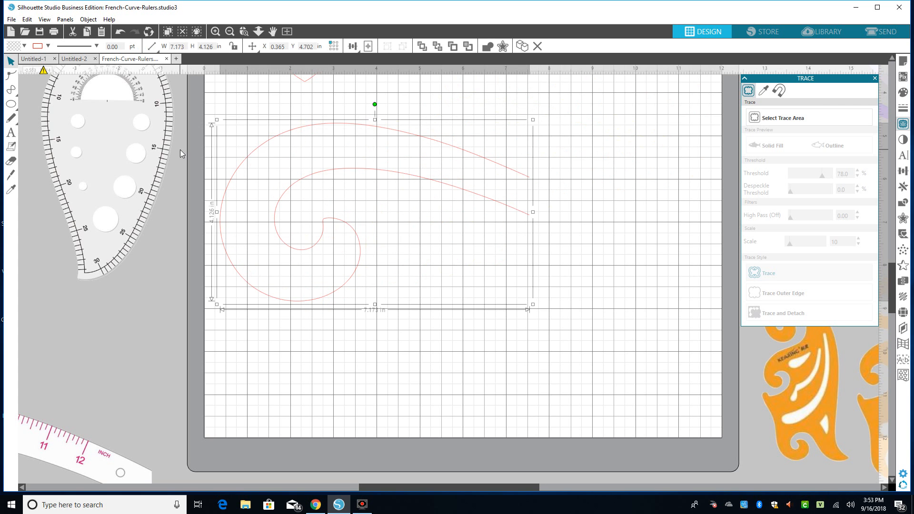
{"action": "left_click", "coordinate": [88, 19]}
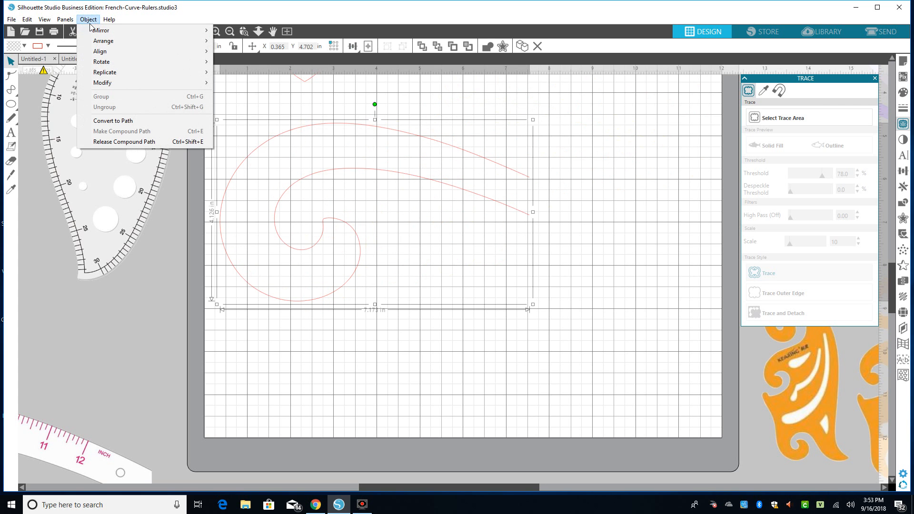
{"action": "mouse_move", "coordinate": [112, 74]}
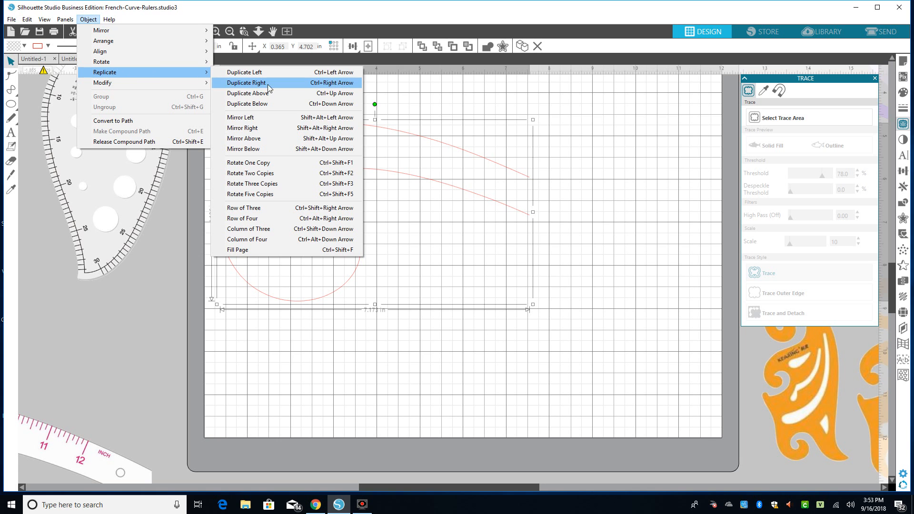
{"action": "left_click", "coordinate": [270, 133]}
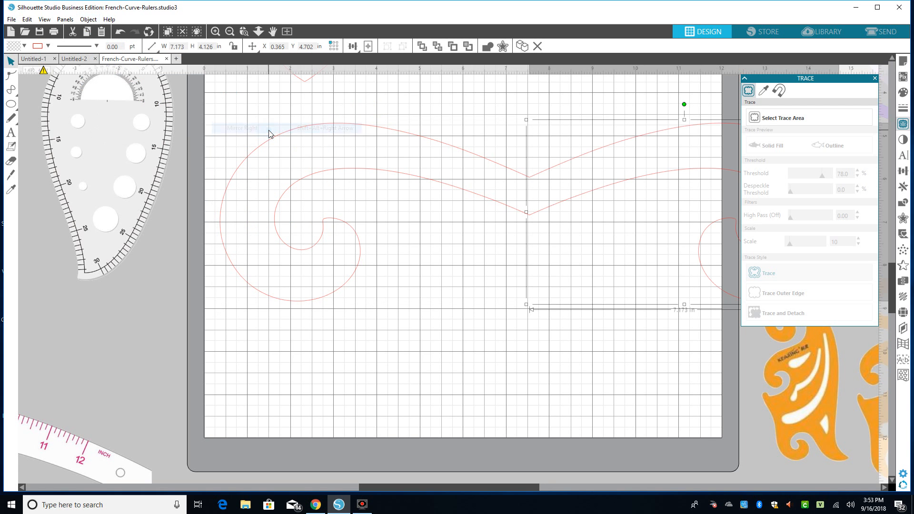
{"action": "left_click", "coordinate": [398, 261]}
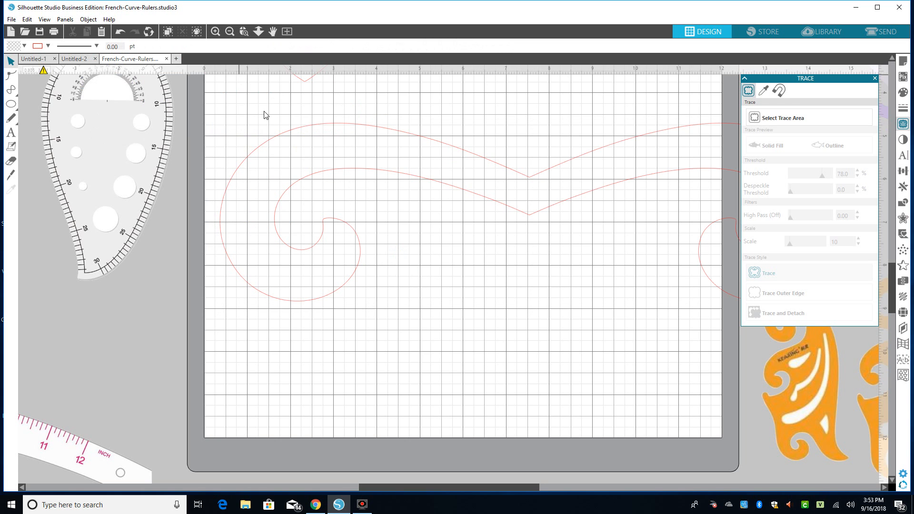
Nudge the original curve slightly right so its open ends meet those of the mirrored copy
{"action": "left_click", "coordinate": [311, 126]}
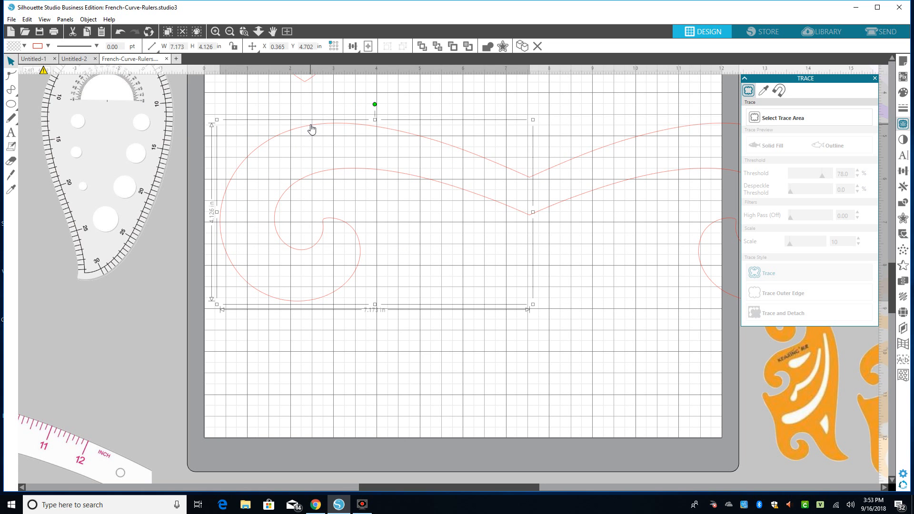
{"action": "left_click_drag", "start_coordinate": [312, 129], "coordinate": [312, 129]}
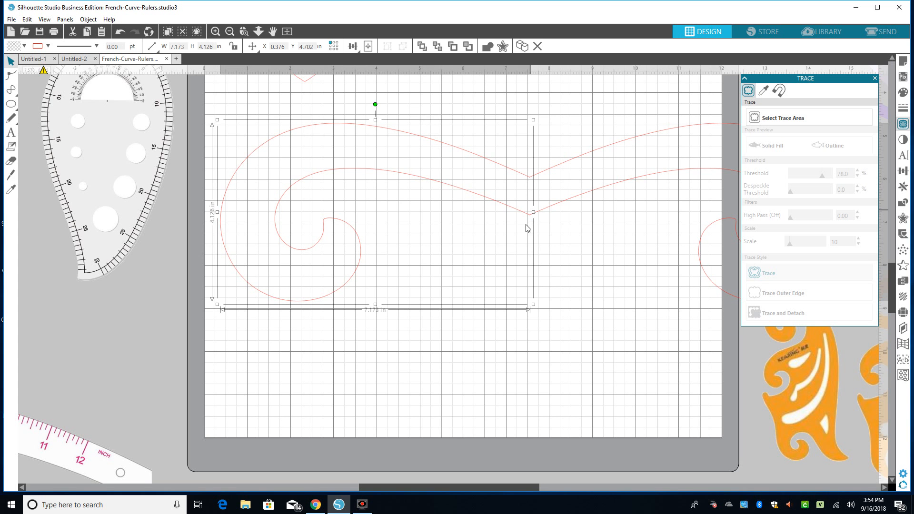
{"action": "left_click", "coordinate": [570, 231]}
Move the lower purple curve up and the smallest orange template down, clear of the mirrored curve
{"action": "left_click", "coordinate": [229, 33]}
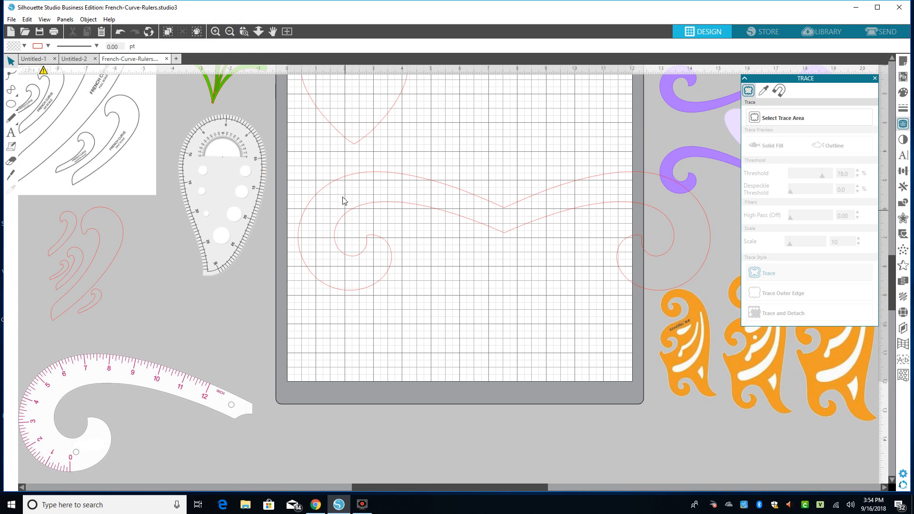
{"action": "left_click_drag", "start_coordinate": [708, 154], "coordinate": [700, 101]}
{"action": "left_click_drag", "start_coordinate": [708, 351], "coordinate": [720, 381]}
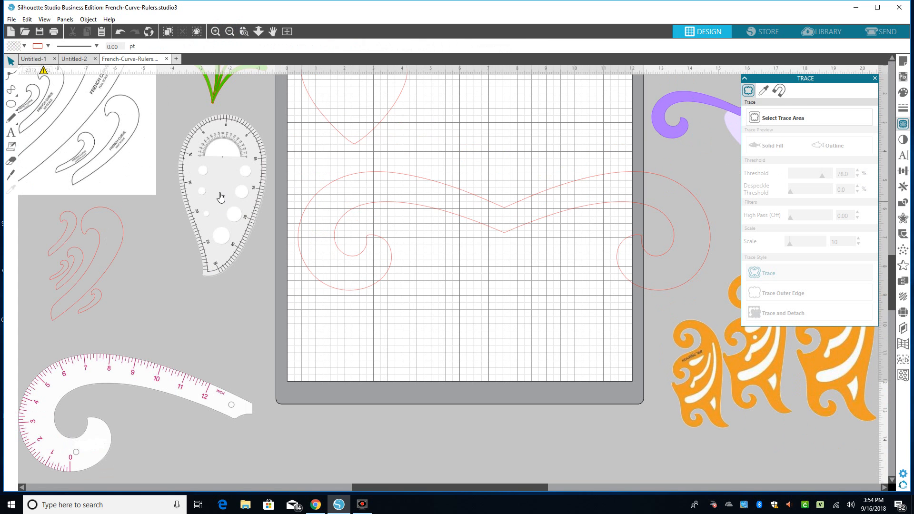
Combine both curve halves into one compound path and shrink it proportionally to about 12.8 by 3.68 in
{"action": "left_click_drag", "start_coordinate": [301, 162], "coordinate": [713, 294]}
{"action": "right_click", "coordinate": [655, 281]}
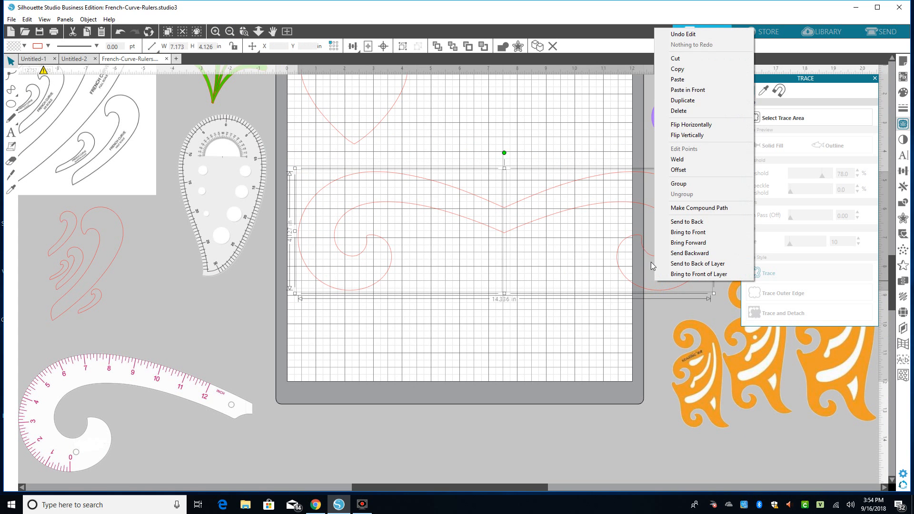
{"action": "left_click", "coordinate": [688, 208]}
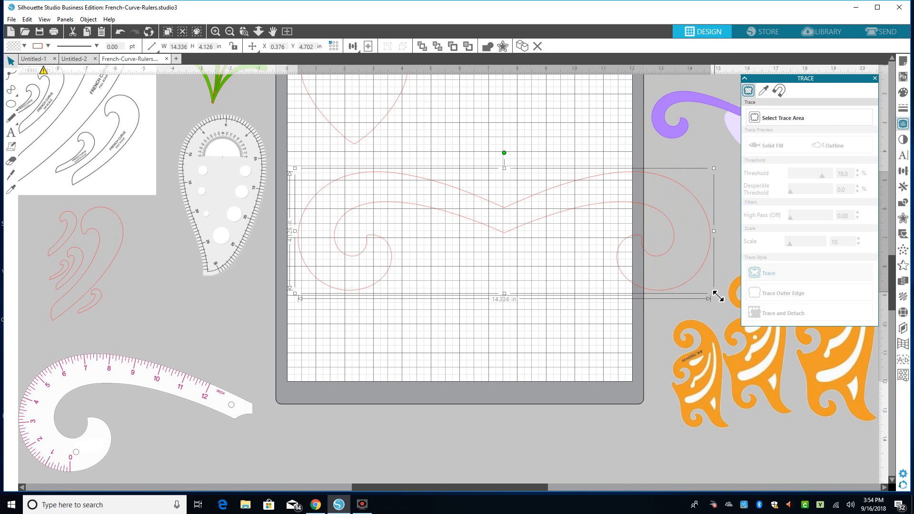
{"action": "left_click", "coordinate": [717, 297]}
{"action": "left_click", "coordinate": [696, 272]}
{"action": "left_click_drag", "start_coordinate": [716, 296], "coordinate": [672, 283]}
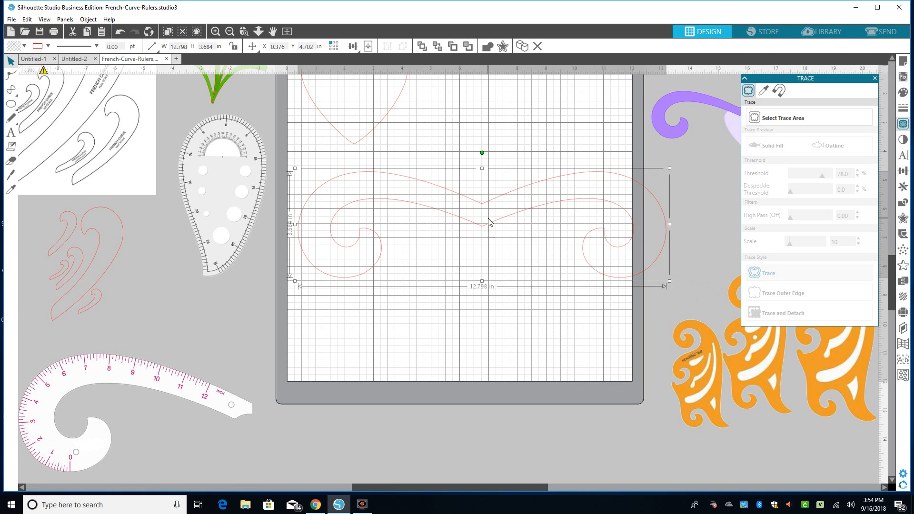
Join the open end points at the lower and upper centre of the mirrored shape to close its path
{"action": "double_click", "coordinate": [477, 226]}
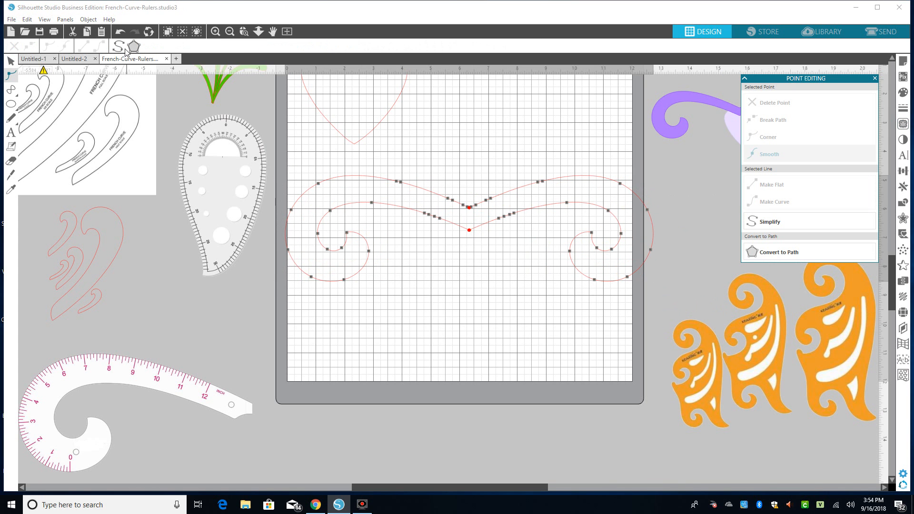
{"action": "left_click", "coordinate": [215, 32]}
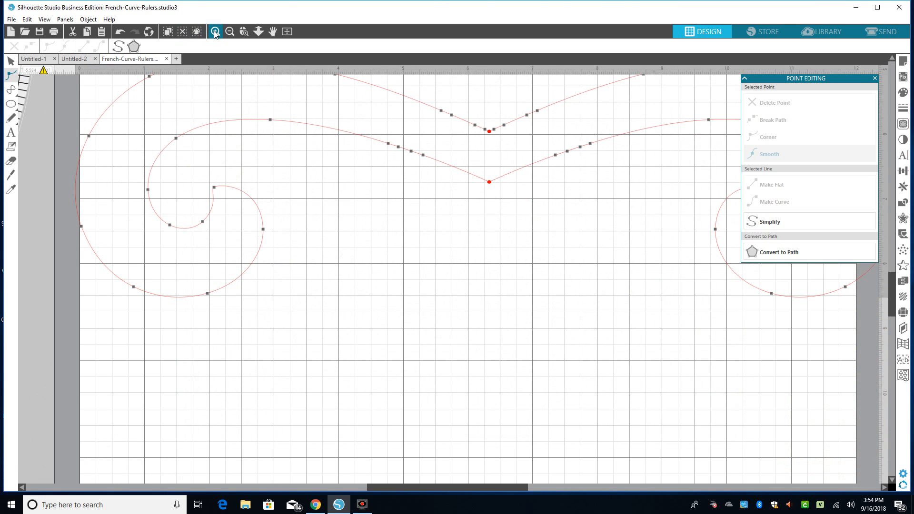
{"action": "left_click", "coordinate": [491, 237]}
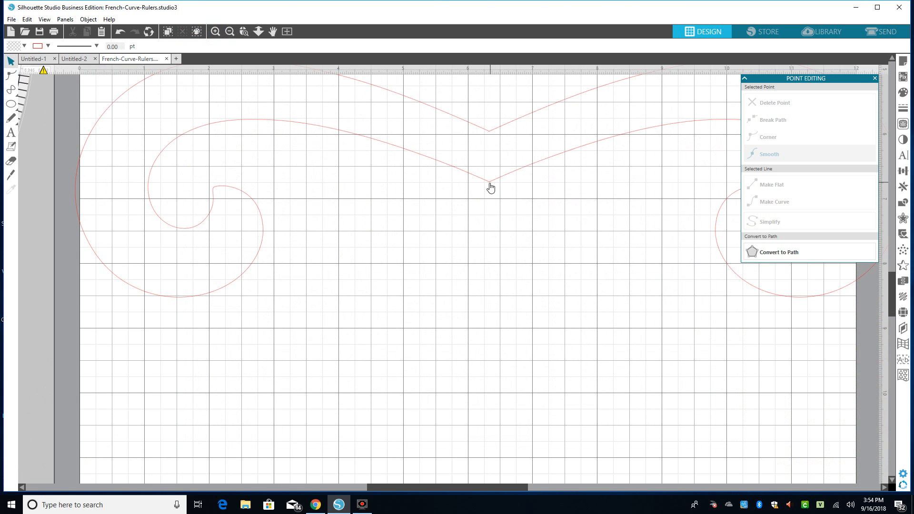
{"action": "double_click", "coordinate": [492, 181]}
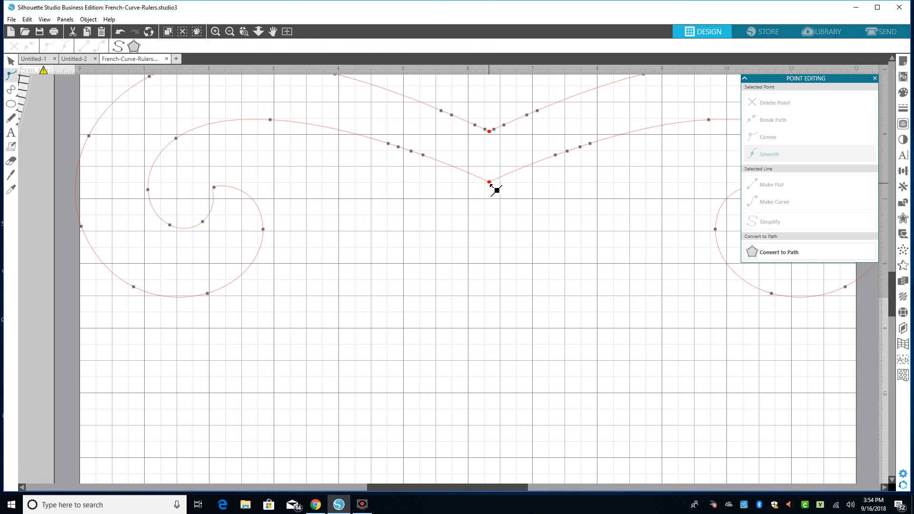
{"action": "left_click", "coordinate": [490, 183]}
{"action": "left_click", "coordinate": [489, 193]}
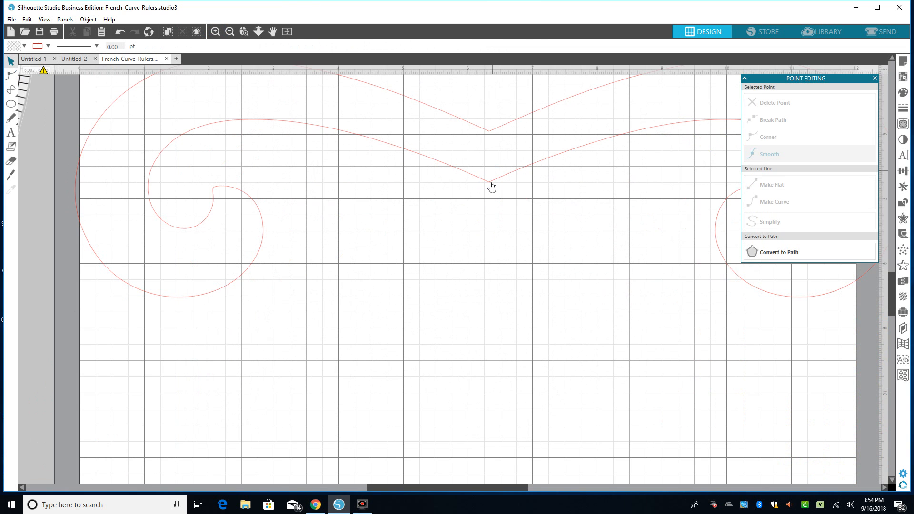
{"action": "double_click", "coordinate": [493, 185]}
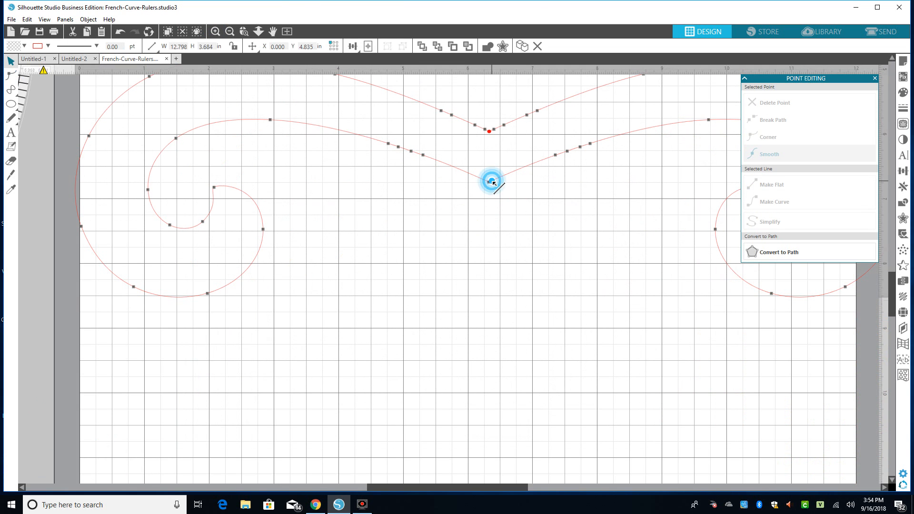
{"action": "left_click", "coordinate": [490, 131]}
{"action": "left_click", "coordinate": [489, 153]}
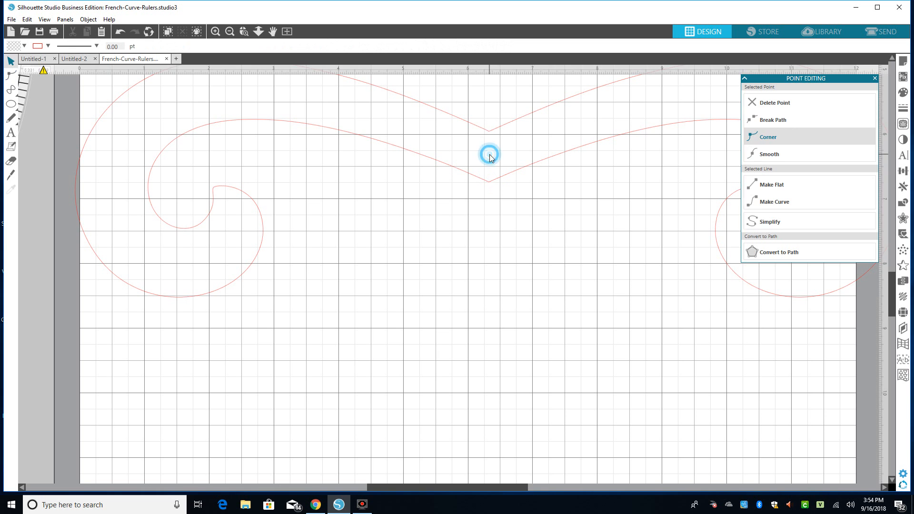
Examine whether the two halves move as one shape and whether the centre edit points are joined
{"action": "mouse_move", "coordinate": [501, 182]}
{"action": "left_mouse_down"}
{"action": "mouse_move", "coordinate": [496, 195]}
{"action": "mouse_move", "coordinate": [470, 204]}
{"action": "mouse_move", "coordinate": [515, 188]}
{"action": "mouse_move", "coordinate": [507, 190]}
{"action": "left_mouse_up"}
{"action": "right_click", "coordinate": [508, 191]}
{"action": "left_click", "coordinate": [500, 185]}
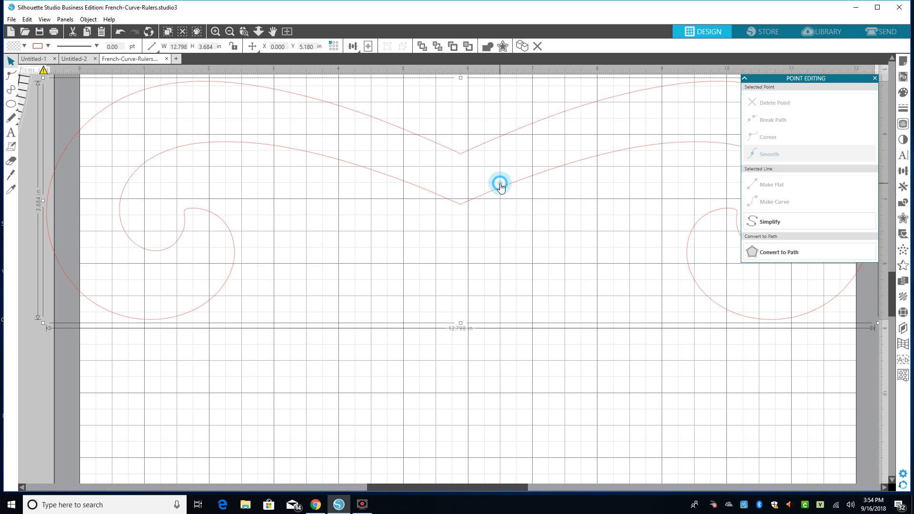
{"action": "left_click", "coordinate": [500, 186]}
{"action": "right_click", "coordinate": [500, 186]}
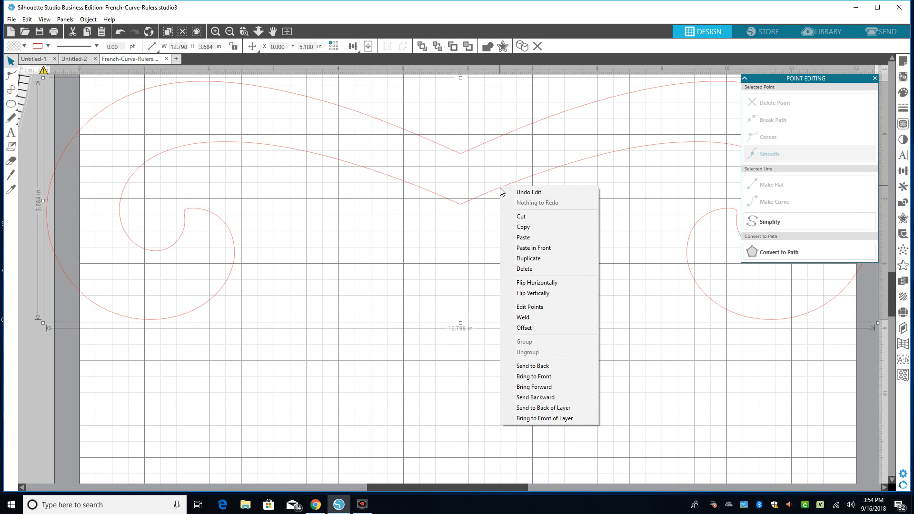
{"action": "left_click", "coordinate": [495, 207]}
{"action": "double_click", "coordinate": [475, 204]}
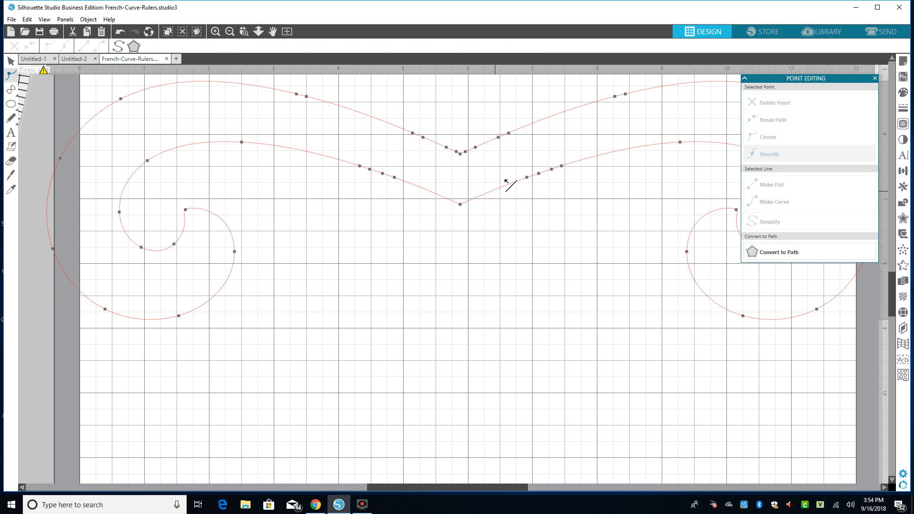
{"action": "left_click", "coordinate": [459, 239]}
Move the joined scroll shape so its central notches lie on the page's 6 in grid line
{"action": "left_click", "coordinate": [481, 147]}
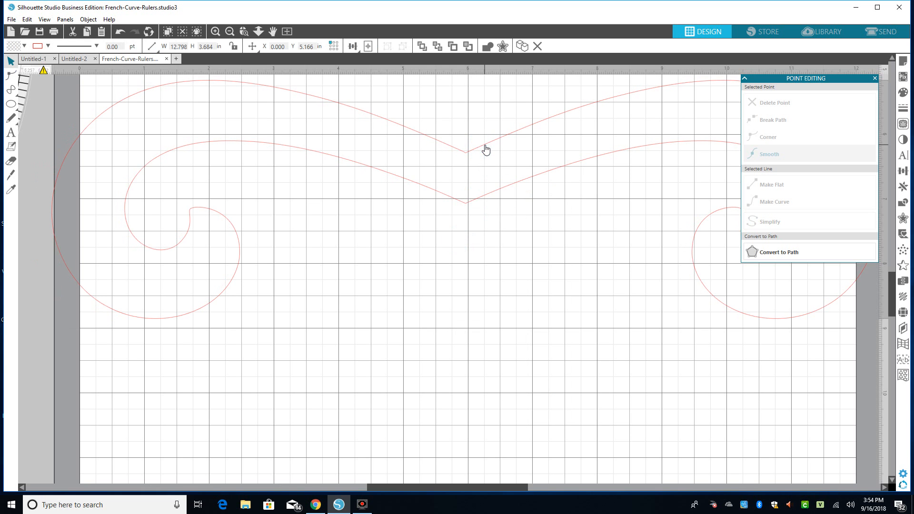
{"action": "left_click_drag", "start_coordinate": [486, 145], "coordinate": [487, 141]}
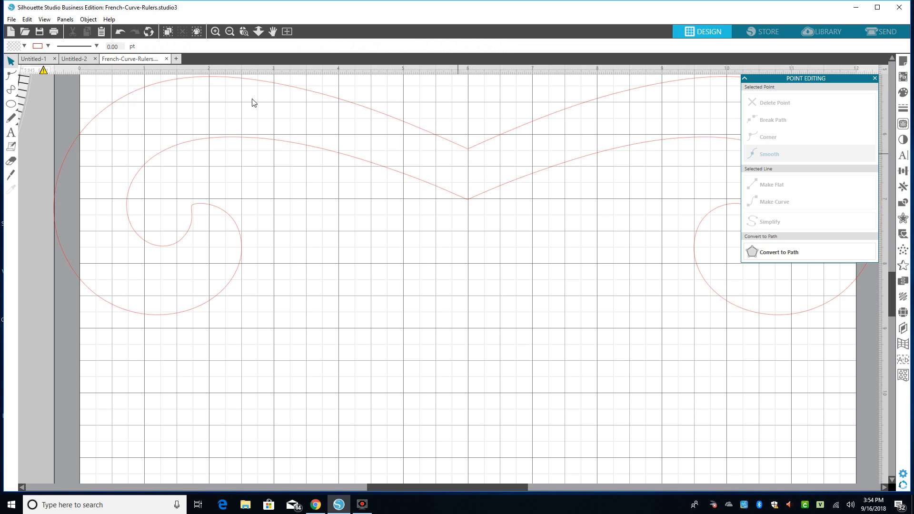
{"action": "left_click", "coordinate": [230, 31]}
{"action": "left_click", "coordinate": [230, 31]}
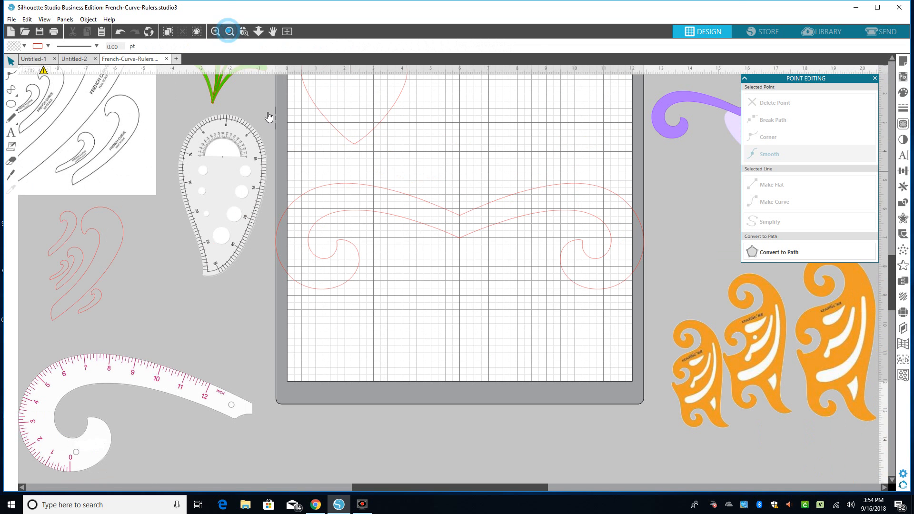
Shrink the joined scroll proportionally to about 9.2 by 2.65 in and place it at about X 1.06, Y 6.43 in
{"action": "left_click", "coordinate": [396, 186]}
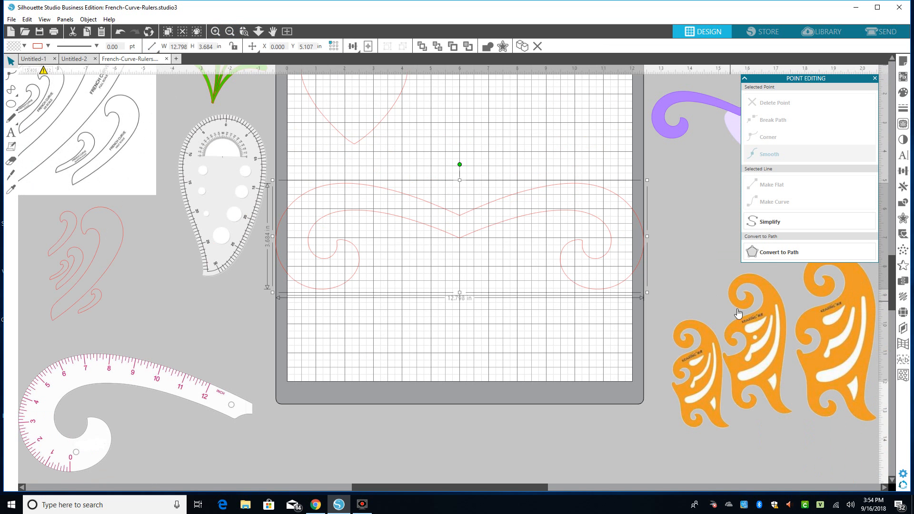
{"action": "left_click_drag", "start_coordinate": [651, 296], "coordinate": [545, 270]}
{"action": "left_click", "coordinate": [452, 206]}
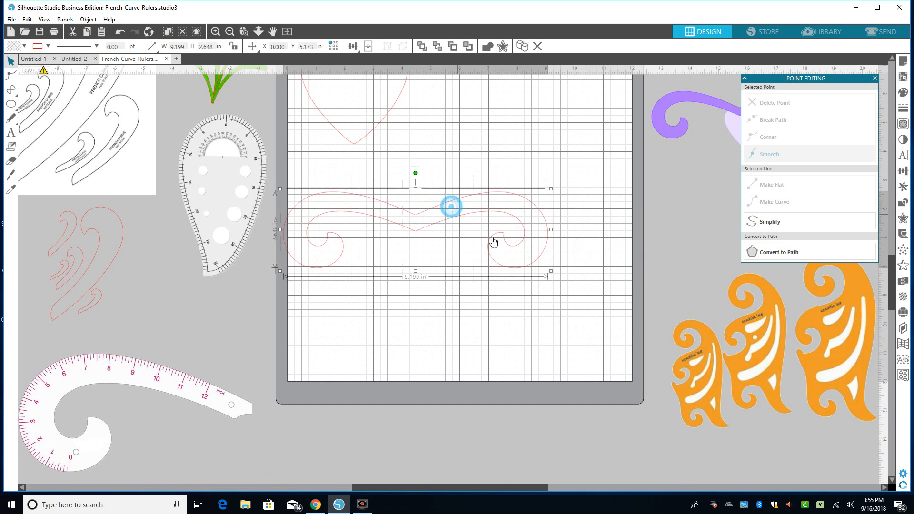
{"action": "left_click_drag", "start_coordinate": [452, 206], "coordinate": [493, 242]}
{"action": "left_click", "coordinate": [493, 242]}
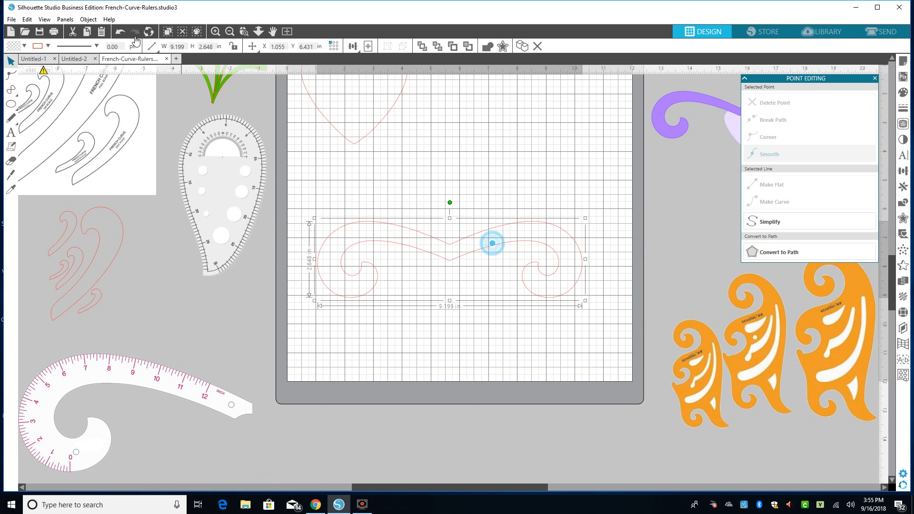
Create a mirrored copy of the scroll above the original and shift the heart outline slightly away from it
{"action": "left_click", "coordinate": [86, 20]}
{"action": "mouse_move", "coordinate": [115, 76]}
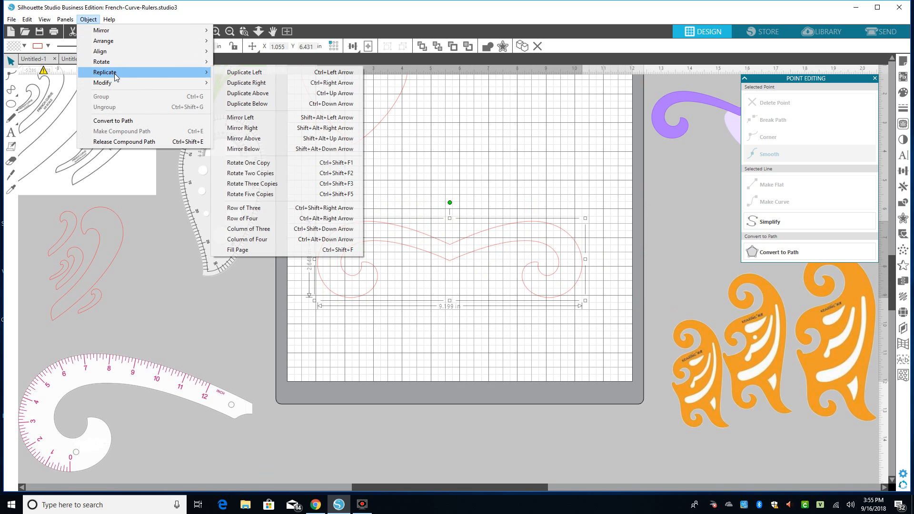
{"action": "left_click", "coordinate": [269, 144]}
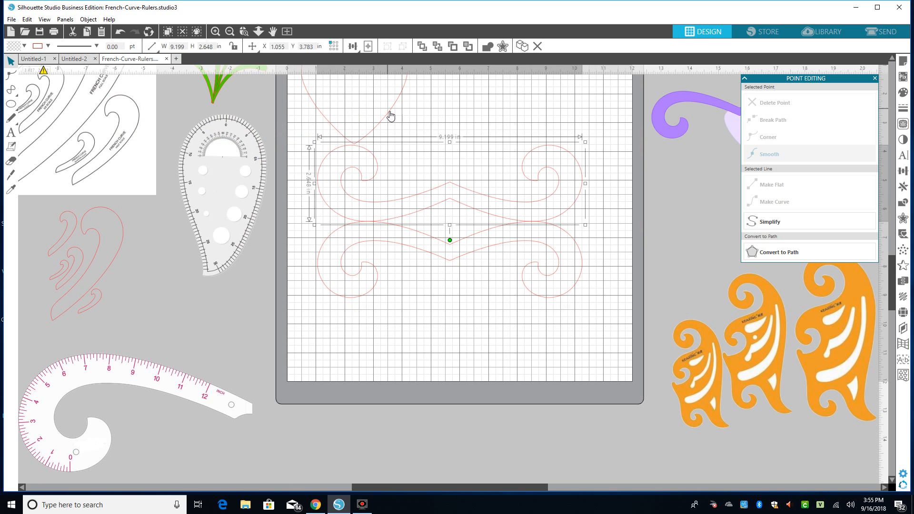
{"action": "left_click_drag", "start_coordinate": [389, 113], "coordinate": [376, 100]}
{"action": "left_click", "coordinate": [644, 111]}
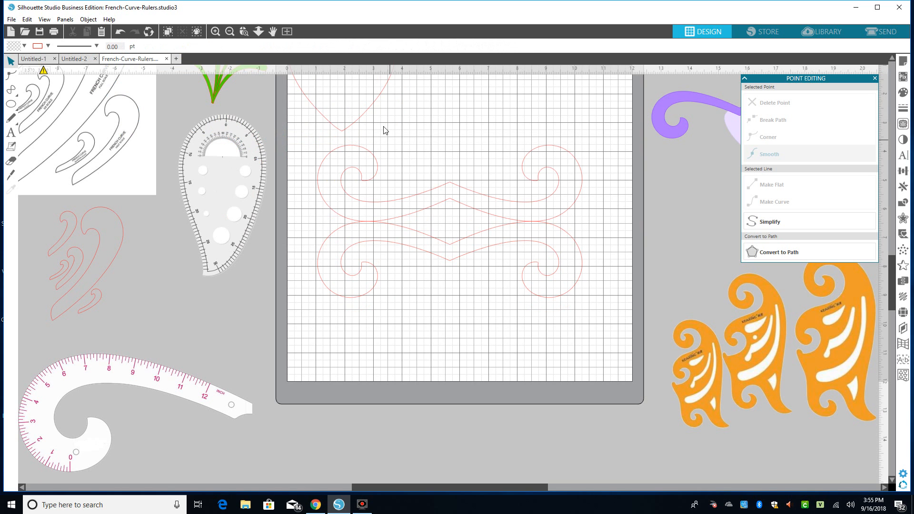
Move the lower scroll straight down to about Y 7.8 in to open a gap between the two scrolls
{"action": "left_click", "coordinate": [429, 257]}
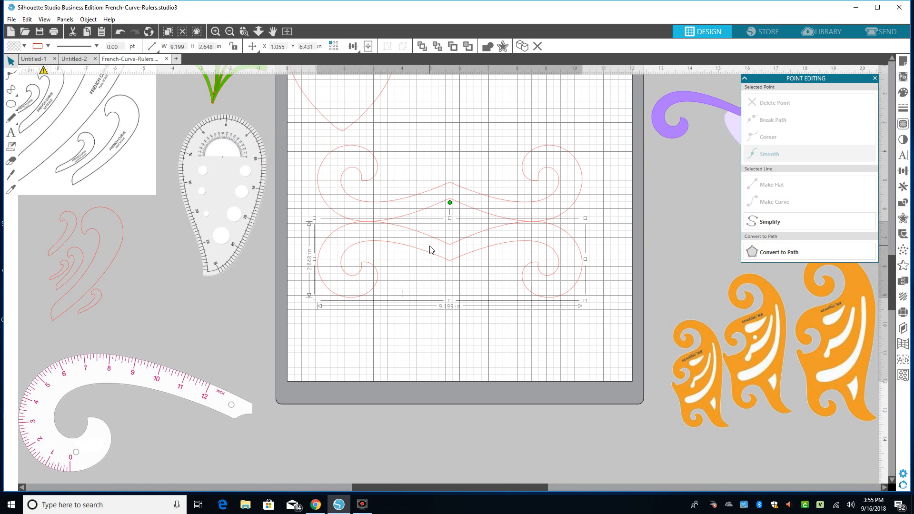
{"action": "key", "text": "Down"}
{"action": "key", "text": "Down"}
{"action": "key", "text": "Down"}
{"action": "key", "text": "Down"}
{"action": "key", "text": "Down"}
{"action": "key", "text": "Down"}
{"action": "key", "text": "Down"}
{"action": "key", "text": "Down"}
{"action": "key", "text": "Down"}
{"action": "key", "text": "Down"}
{"action": "key", "text": "Down"}
{"action": "key", "text": "Down"}
{"action": "key", "text": "Down"}
{"action": "key", "text": "Down"}
{"action": "key", "text": "Down"}
{"action": "key", "text": "Down"}
{"action": "key", "text": "Down"}
{"action": "key", "text": "Down"}
{"action": "key", "text": "Down"}
{"action": "key", "text": "Down"}
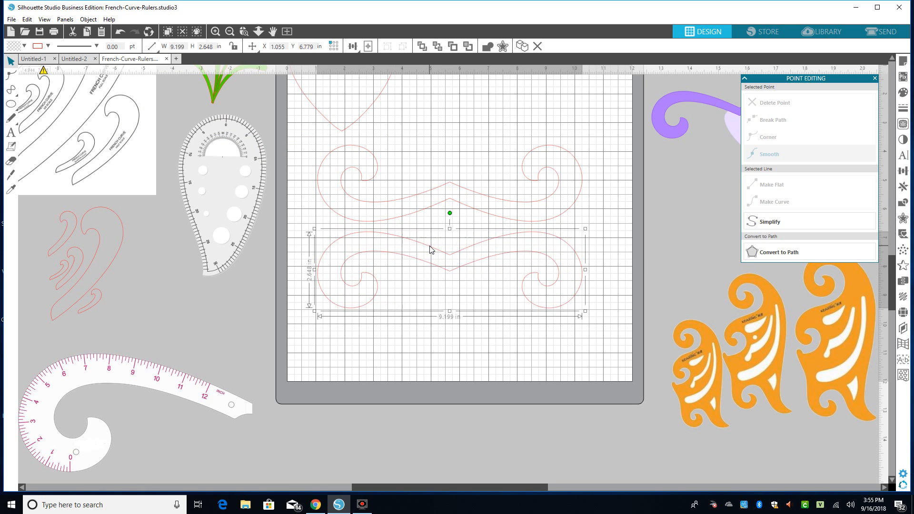
{"action": "key", "text": "Down"}
{"action": "key", "text": "Down"}
{"action": "key", "text": "Down"}
{"action": "key", "text": "Down"}
{"action": "key", "text": "Down"}
{"action": "key", "text": "Down"}
{"action": "key", "text": "Down"}
{"action": "key", "text": "Down"}
{"action": "key", "text": "Down"}
{"action": "key", "text": "Down"}
{"action": "key", "text": "Down"}
{"action": "key", "text": "Down"}
{"action": "key", "text": "Down"}
{"action": "key", "text": "Down"}
{"action": "key", "text": "Down"}
{"action": "key", "text": "Down"}
{"action": "key", "text": "Down"}
{"action": "key", "text": "Down"}
{"action": "key", "text": "Down"}
{"action": "key", "text": "Down"}
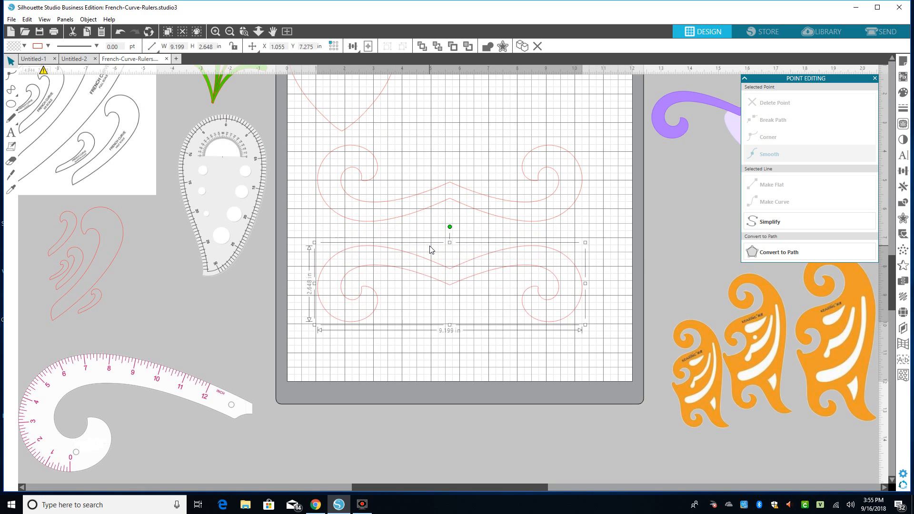
{"action": "key", "text": "Down"}
{"action": "key", "text": "Down"}
{"action": "key", "text": "Down"}
{"action": "key", "text": "Down"}
{"action": "key", "text": "Down"}
{"action": "key", "text": "Down"}
{"action": "key", "text": "Down"}
{"action": "key", "text": "Down"}
{"action": "key", "text": "Down"}
{"action": "key", "text": "Down"}
{"action": "key", "text": "Down"}
{"action": "key", "text": "Down"}
{"action": "key", "text": "Down"}
{"action": "key", "text": "Down"}
{"action": "key", "text": "Down"}
{"action": "key", "text": "Down"}
{"action": "key", "text": "Down"}
{"action": "key", "text": "Down"}
{"action": "key", "text": "Down"}
{"action": "key", "text": "Down"}
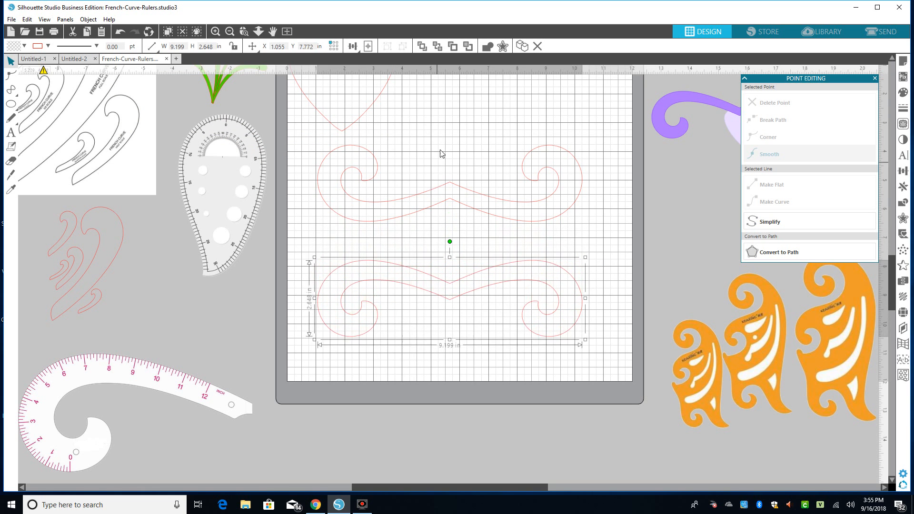
Fit a reduced heart outline between the two scrolls and align the centers of all three shapes
{"action": "left_click_drag", "start_coordinate": [368, 119], "coordinate": [490, 169]}
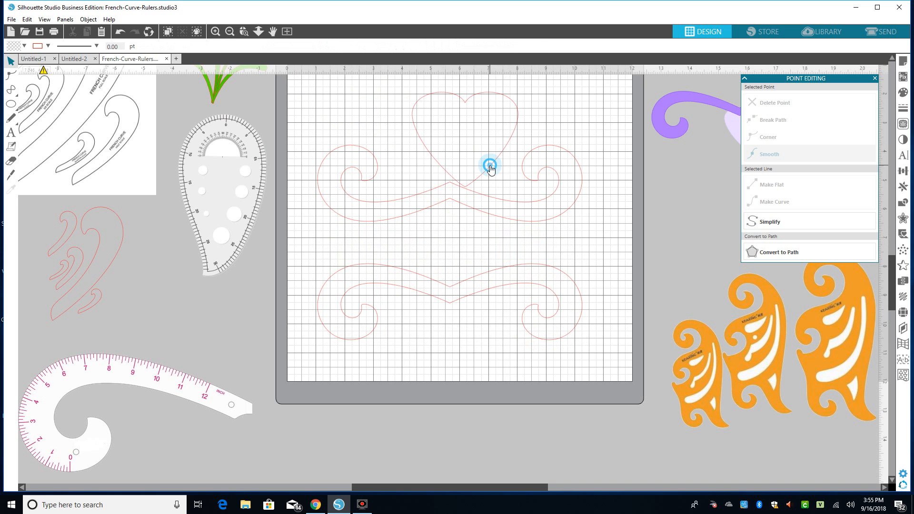
{"action": "left_click_drag", "start_coordinate": [527, 94], "coordinate": [478, 249]}
{"action": "left_click_drag", "start_coordinate": [312, 145], "coordinate": [504, 276]}
{"action": "left_click", "coordinate": [89, 20]}
{"action": "mouse_move", "coordinate": [107, 51]}
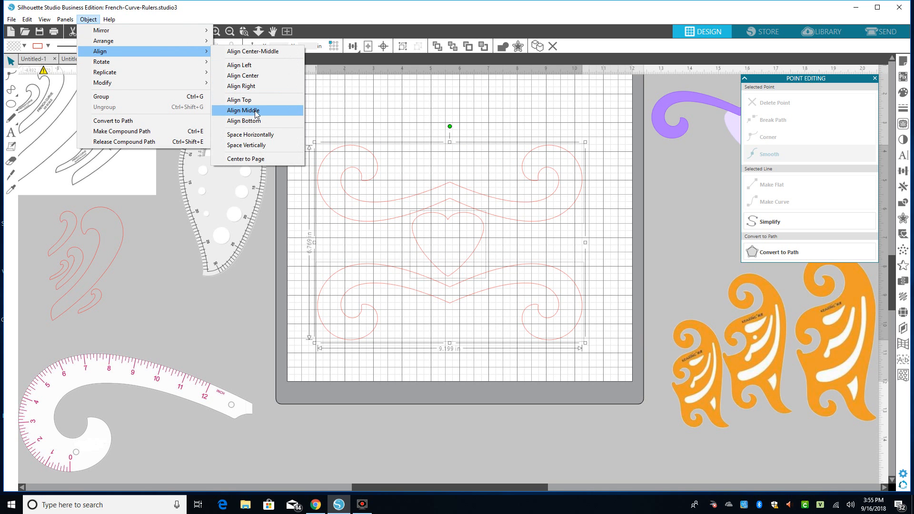
{"action": "left_click", "coordinate": [257, 77]}
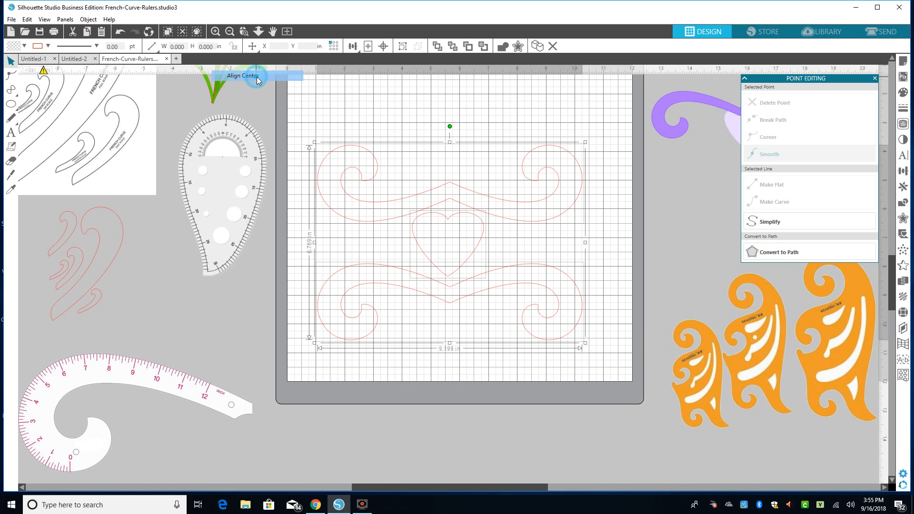
{"action": "left_click", "coordinate": [474, 113]}
Move the purple scroll beside the page slightly farther from the page edge
{"action": "left_click", "coordinate": [713, 102]}
{"action": "mouse_move", "coordinate": [713, 101]}
{"action": "left_mouse_down"}
{"action": "mouse_move", "coordinate": [693, 96]}
{"action": "mouse_move", "coordinate": [722, 91]}
{"action": "left_mouse_up"}
{"action": "left_click", "coordinate": [622, 272]}
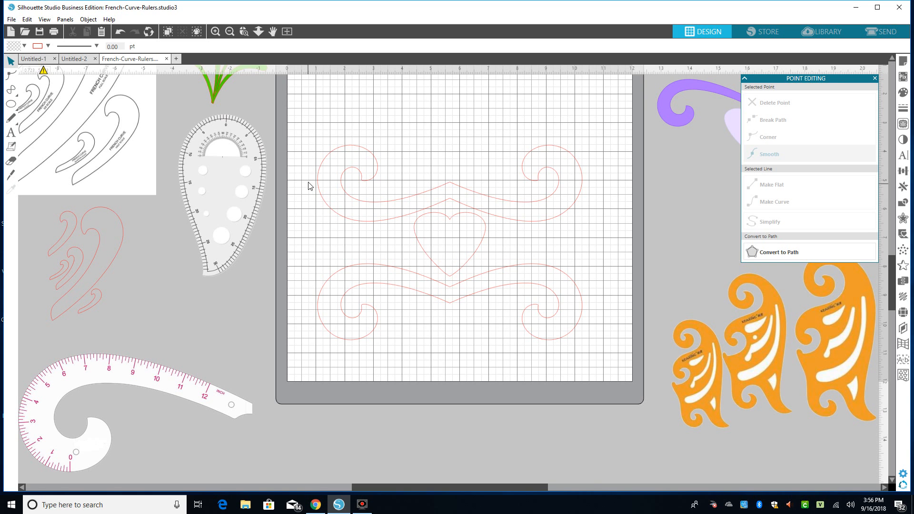
Shrink the scrolls and heart together to about 3.1 by 2.28 in and move them off the page beneath the purple scroll
{"action": "left_click_drag", "start_coordinate": [307, 148], "coordinate": [425, 316]}
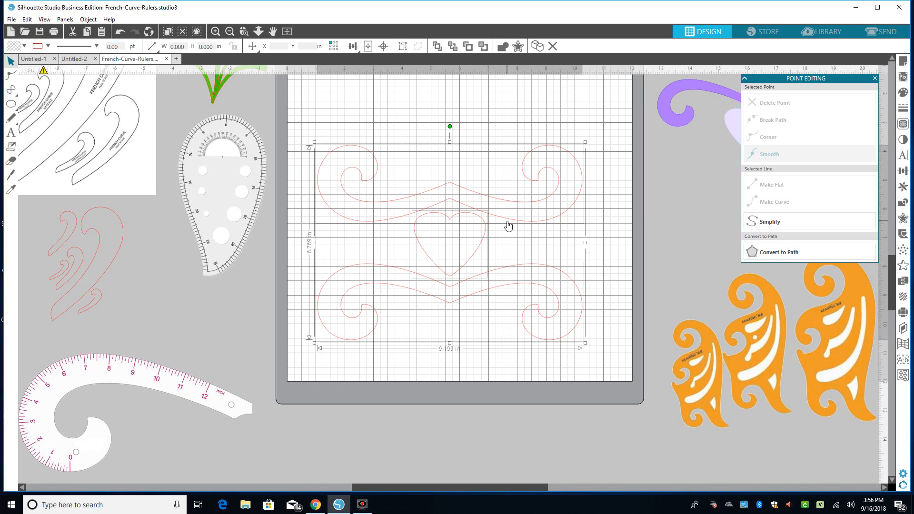
{"action": "left_click_drag", "start_coordinate": [587, 344], "coordinate": [409, 245]}
{"action": "left_click_drag", "start_coordinate": [393, 191], "coordinate": [559, 129]}
{"action": "left_click_drag", "start_coordinate": [894, 274], "coordinate": [890, 228]}
{"action": "left_click_drag", "start_coordinate": [527, 304], "coordinate": [544, 312]}
{"action": "left_click_drag", "start_coordinate": [456, 280], "coordinate": [753, 410]}
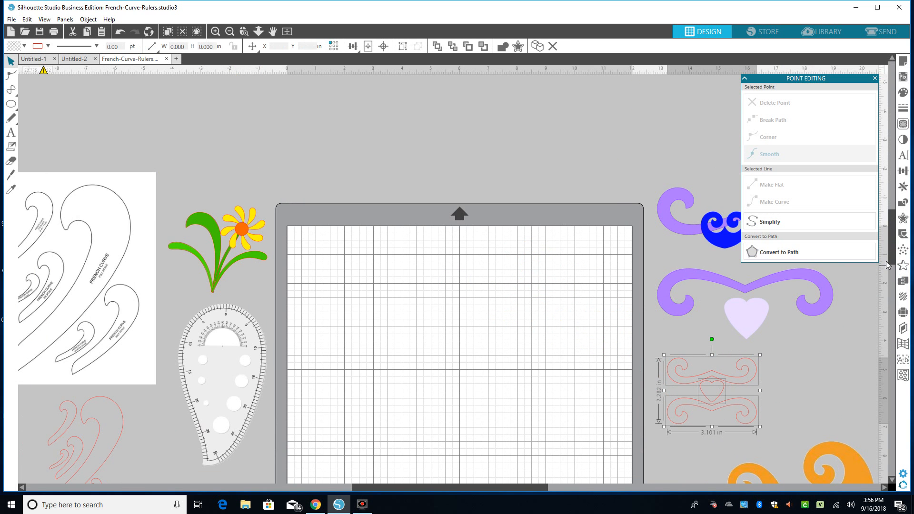
Bring the blue heart and the smallest orange French curve template onto the page
{"action": "left_click_drag", "start_coordinate": [894, 237], "coordinate": [894, 261]}
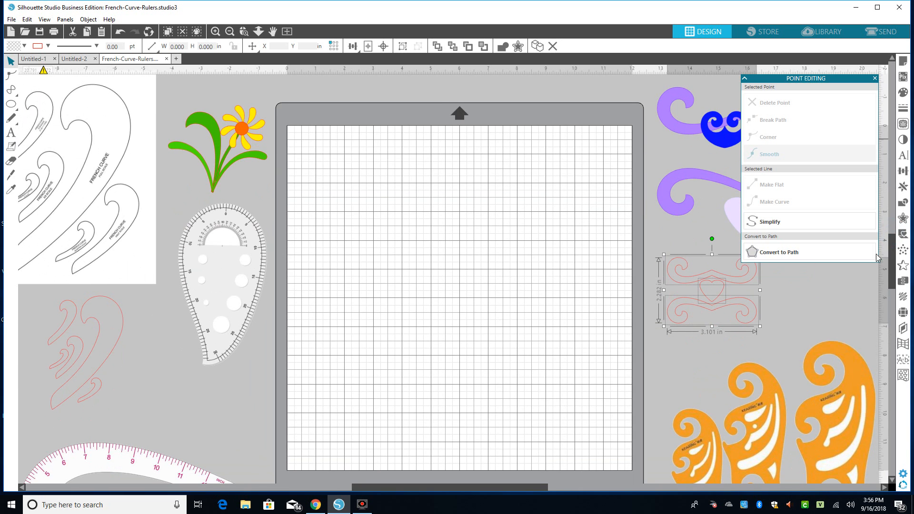
{"action": "left_click_drag", "start_coordinate": [726, 145], "coordinate": [329, 183]}
{"action": "left_click_drag", "start_coordinate": [893, 253], "coordinate": [892, 268]}
{"action": "left_click_drag", "start_coordinate": [694, 389], "coordinate": [405, 232]}
{"action": "double_click", "coordinate": [443, 260]}
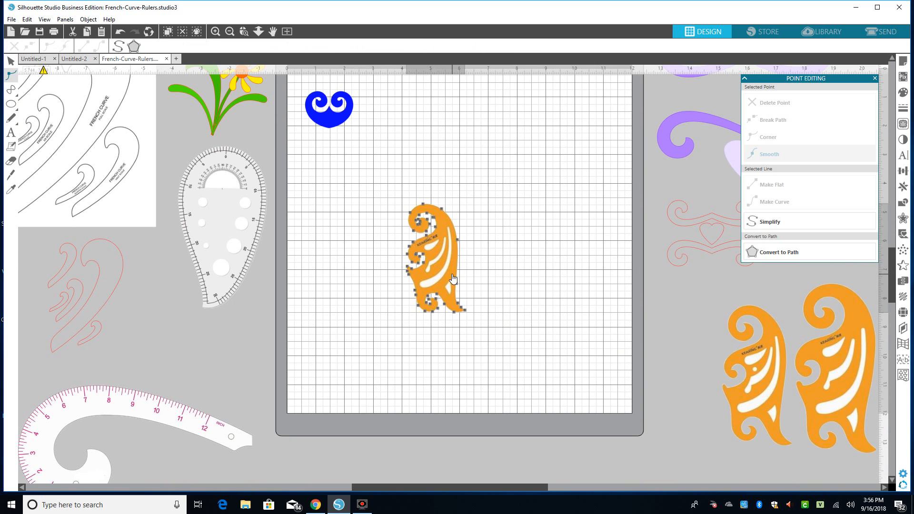
{"action": "left_click", "coordinate": [368, 246]}
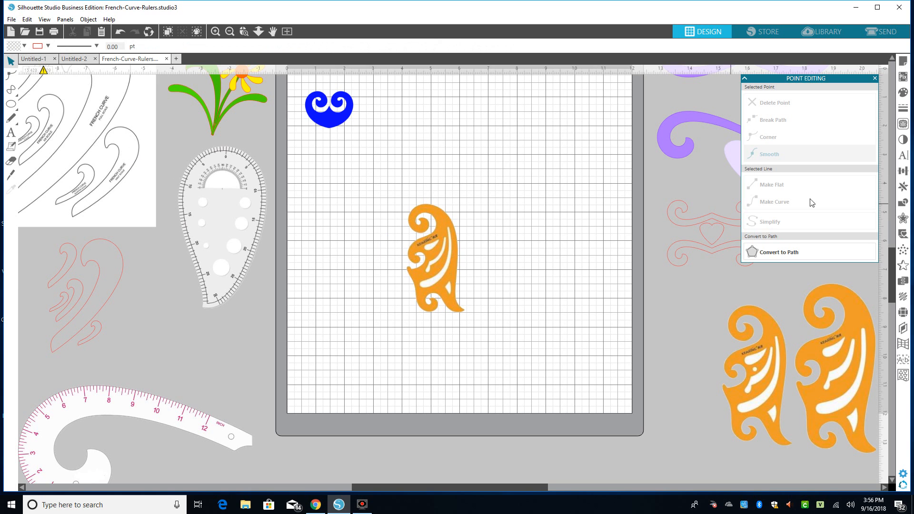
Trace the orange French curve template on the page, including its cutouts, with a 77% threshold
{"action": "left_click", "coordinate": [905, 125]}
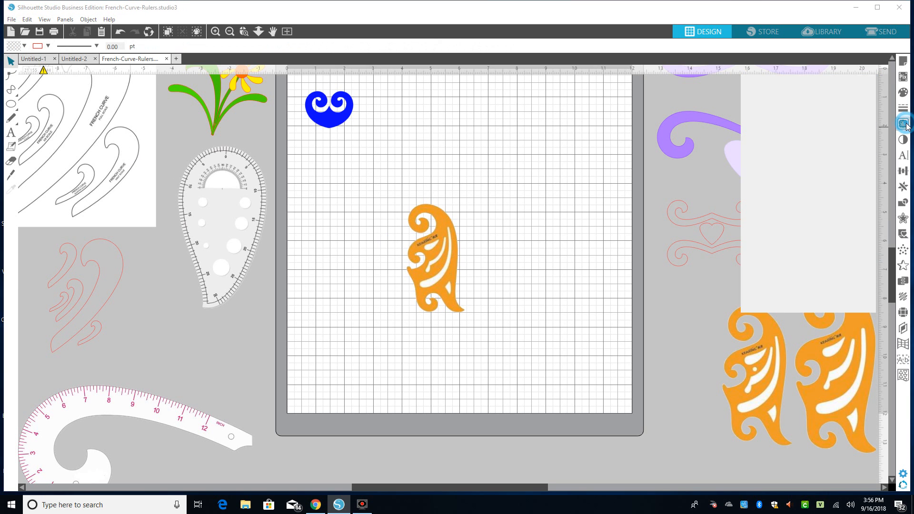
{"action": "left_click", "coordinate": [788, 119]}
{"action": "mouse_move", "coordinate": [396, 193]}
{"action": "left_mouse_down"}
{"action": "mouse_move", "coordinate": [443, 323]}
{"action": "mouse_move", "coordinate": [486, 328]}
{"action": "left_mouse_up"}
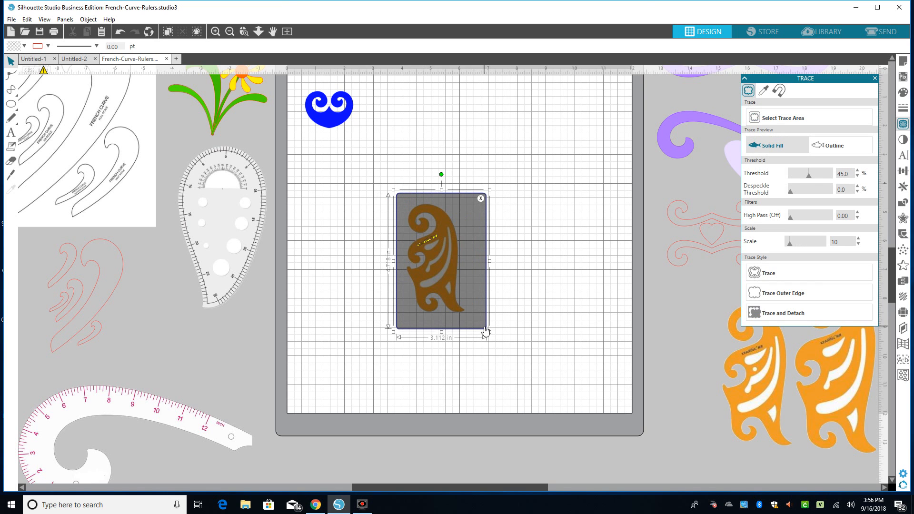
{"action": "left_click", "coordinate": [809, 175]}
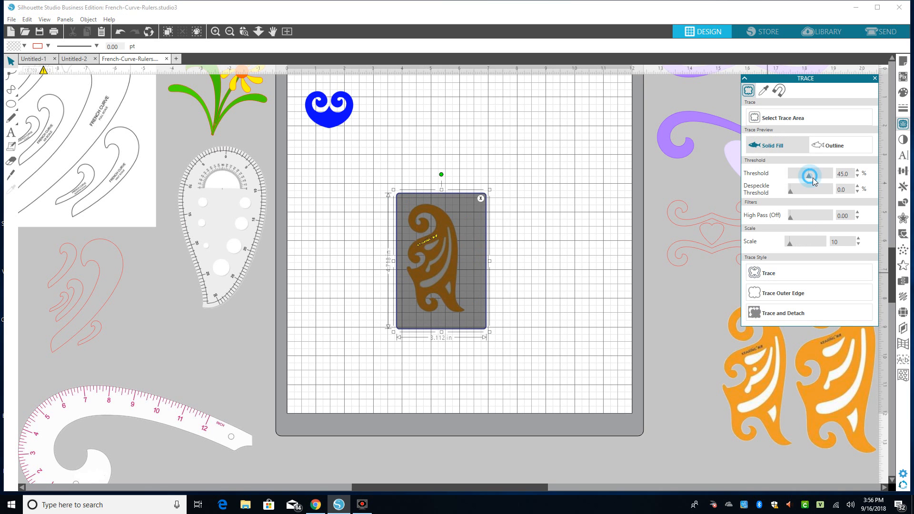
{"action": "left_click_drag", "start_coordinate": [821, 178], "coordinate": [822, 178]}
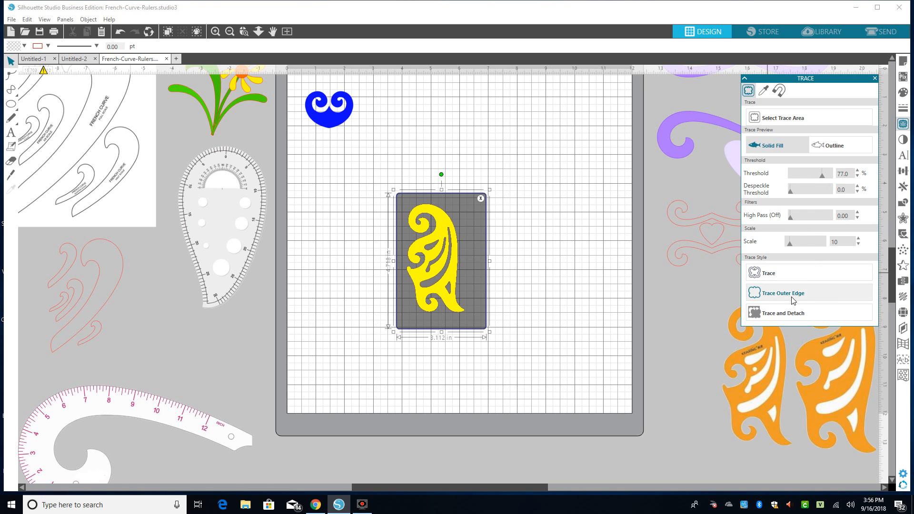
{"action": "left_click", "coordinate": [778, 277]}
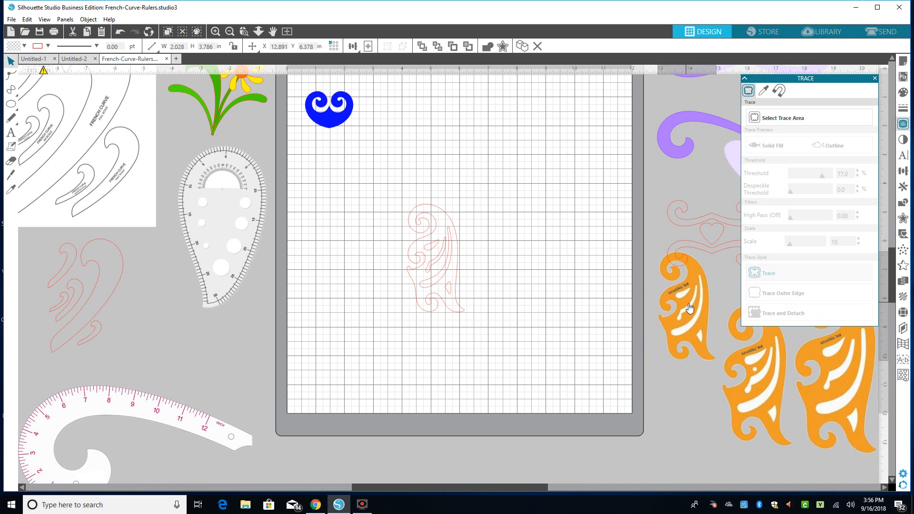
Release the compound path of the traced French curve template
{"action": "left_click", "coordinate": [406, 272]}
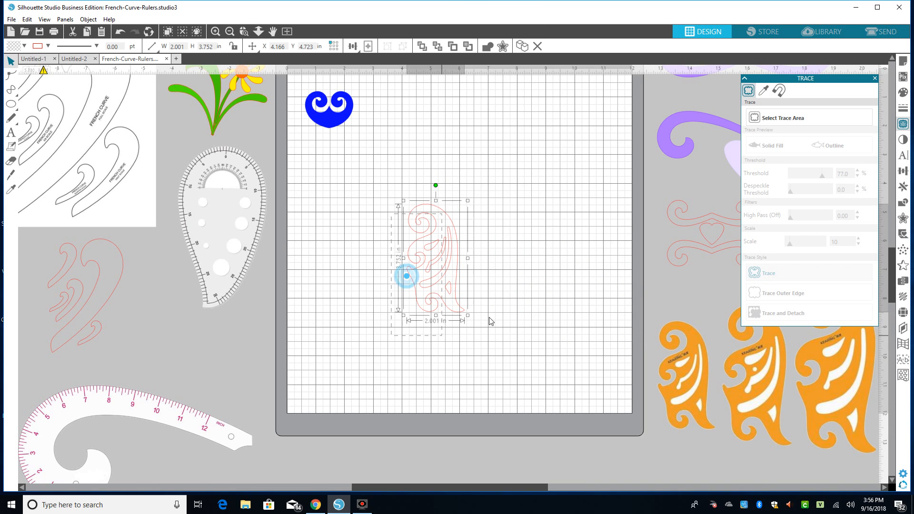
{"action": "right_click", "coordinate": [443, 275]}
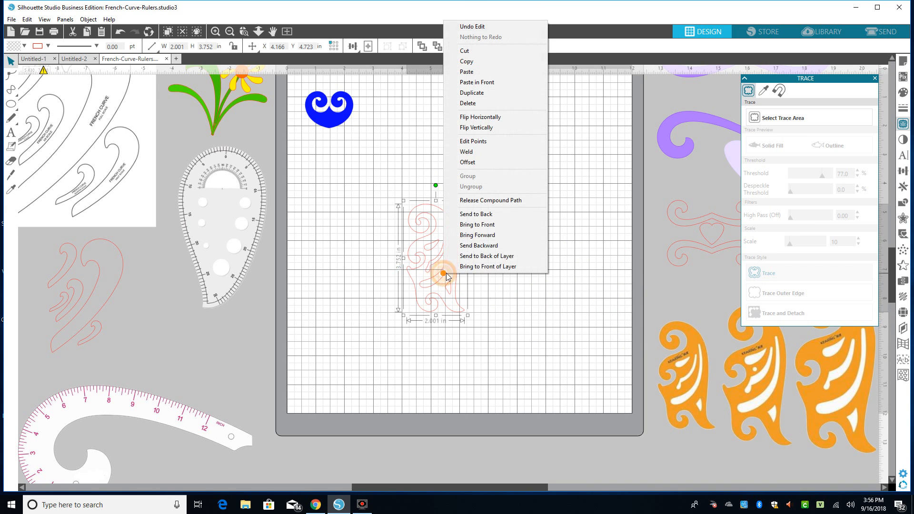
{"action": "left_click", "coordinate": [496, 200]}
{"action": "left_click", "coordinate": [546, 204]}
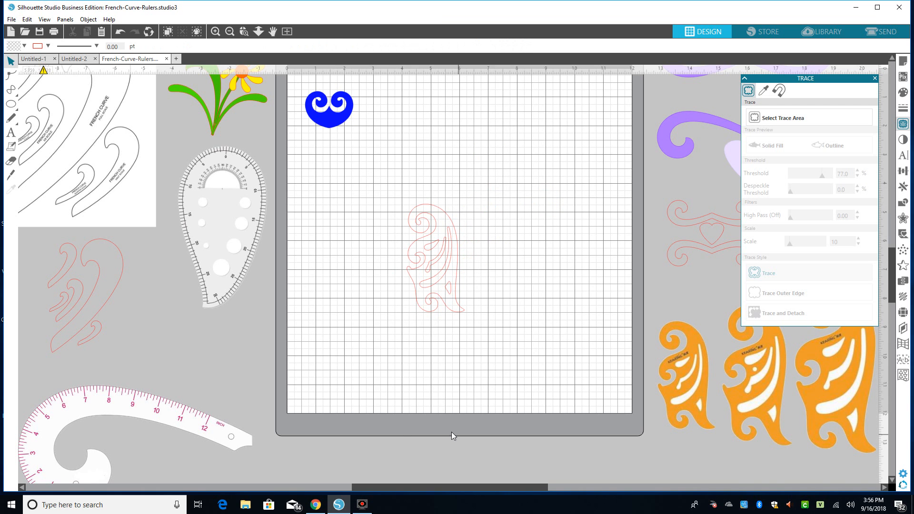
Separate the inner cutouts from the traced outline, moving them off the page and keeping the outer outline on it
{"action": "left_click_drag", "start_coordinate": [439, 220], "coordinate": [481, 223]}
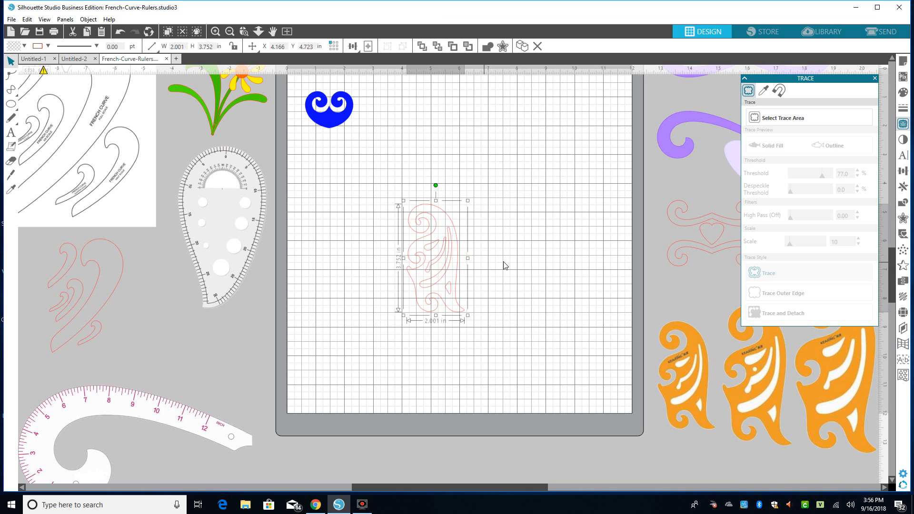
{"action": "left_click", "coordinate": [480, 267]}
{"action": "mouse_move", "coordinate": [460, 266]}
{"action": "left_mouse_down"}
{"action": "mouse_move", "coordinate": [490, 321]}
{"action": "mouse_move", "coordinate": [547, 221]}
{"action": "mouse_move", "coordinate": [567, 214]}
{"action": "left_mouse_up"}
{"action": "left_click_drag", "start_coordinate": [435, 219], "coordinate": [462, 309]}
{"action": "mouse_move", "coordinate": [436, 262]}
{"action": "left_mouse_down"}
{"action": "mouse_move", "coordinate": [524, 362]}
{"action": "mouse_move", "coordinate": [647, 327]}
{"action": "mouse_move", "coordinate": [384, 411]}
{"action": "mouse_move", "coordinate": [235, 368]}
{"action": "left_mouse_up"}
{"action": "left_click_drag", "start_coordinate": [535, 253], "coordinate": [441, 276]}
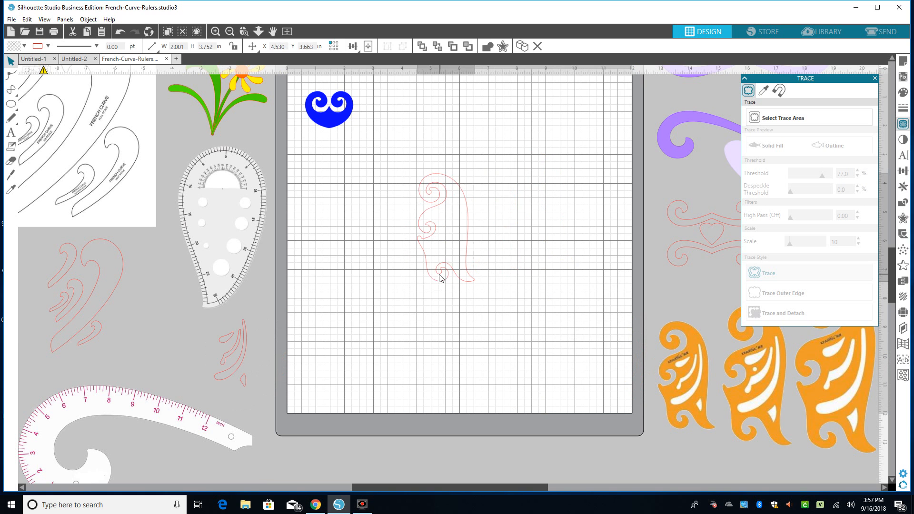
Rotate the traced outer outline by 90° clockwise and position it at about X 3.57, Y 4.62 in
{"action": "left_click", "coordinate": [428, 211]}
{"action": "left_click", "coordinate": [90, 21]}
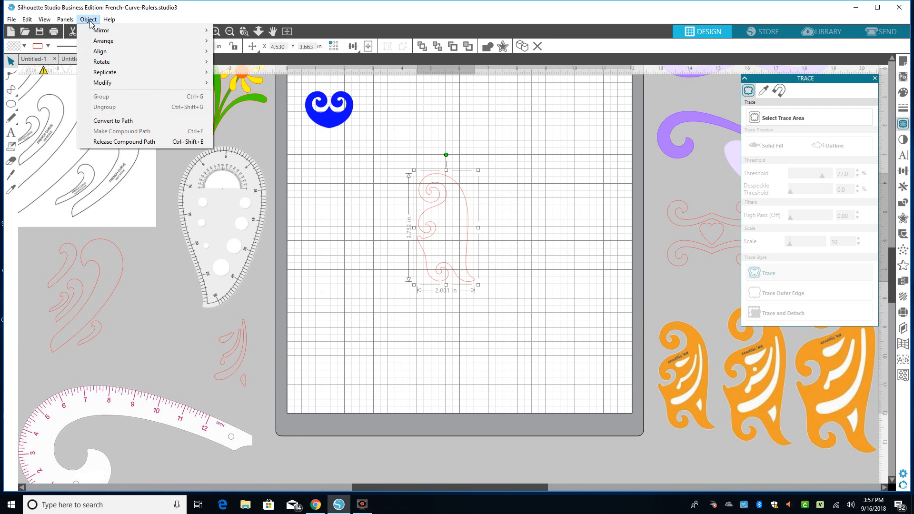
{"action": "mouse_move", "coordinate": [121, 64]}
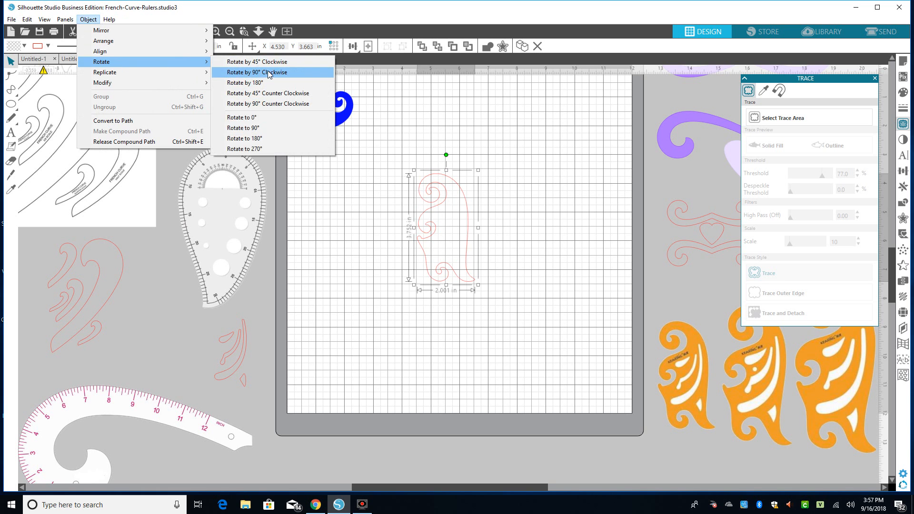
{"action": "left_click", "coordinate": [252, 73]}
{"action": "left_click_drag", "start_coordinate": [483, 249], "coordinate": [479, 252]}
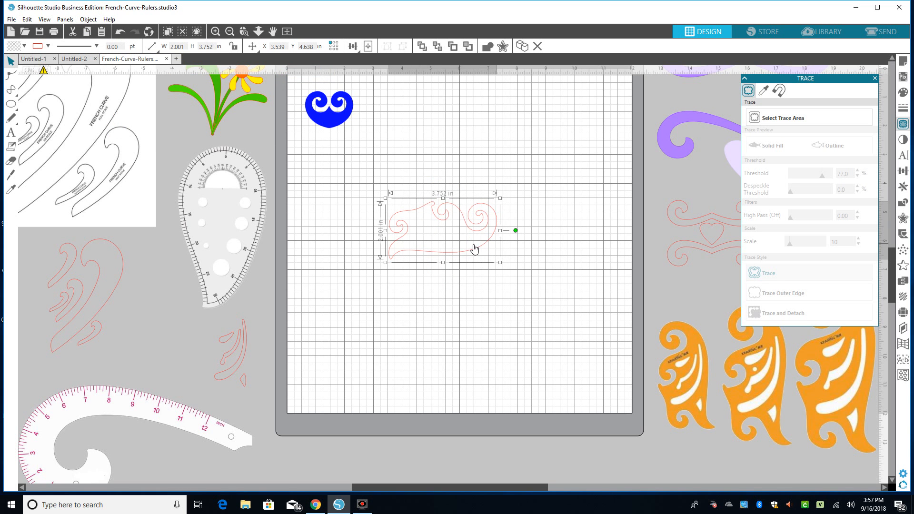
{"action": "left_click", "coordinate": [479, 248]}
{"action": "left_click_drag", "start_coordinate": [481, 251], "coordinate": [480, 251]}
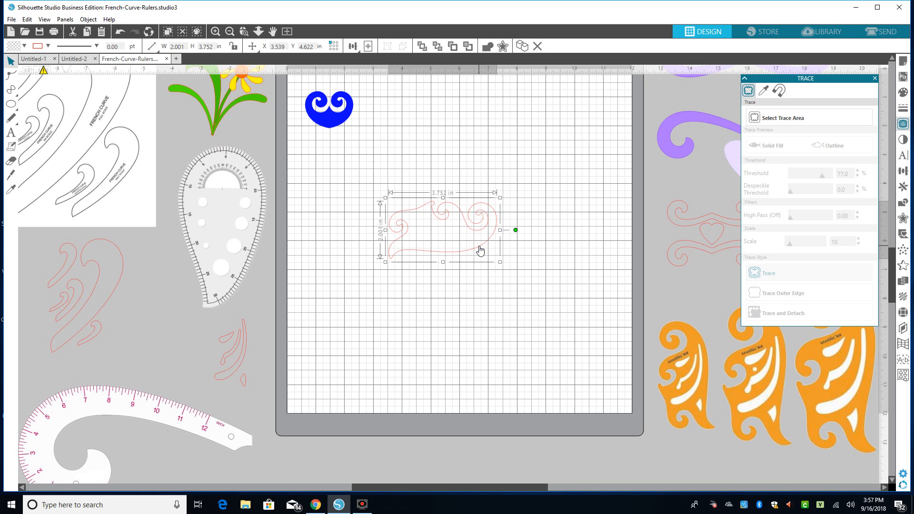
{"action": "left_click_drag", "start_coordinate": [481, 251], "coordinate": [482, 250]}
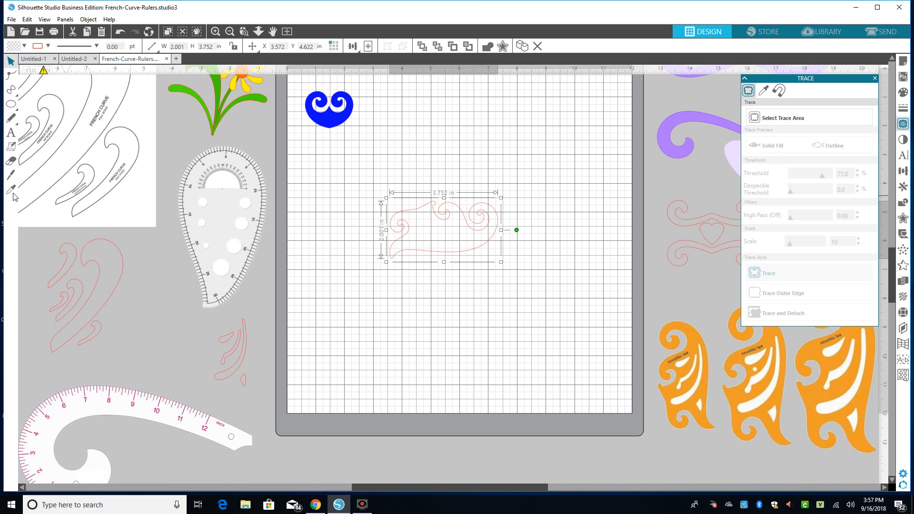
Cut the rotated outline vertically with the Knife beside its largest scroll, and delete the piece containing the two smaller scrolls
{"action": "left_click", "coordinate": [11, 177]}
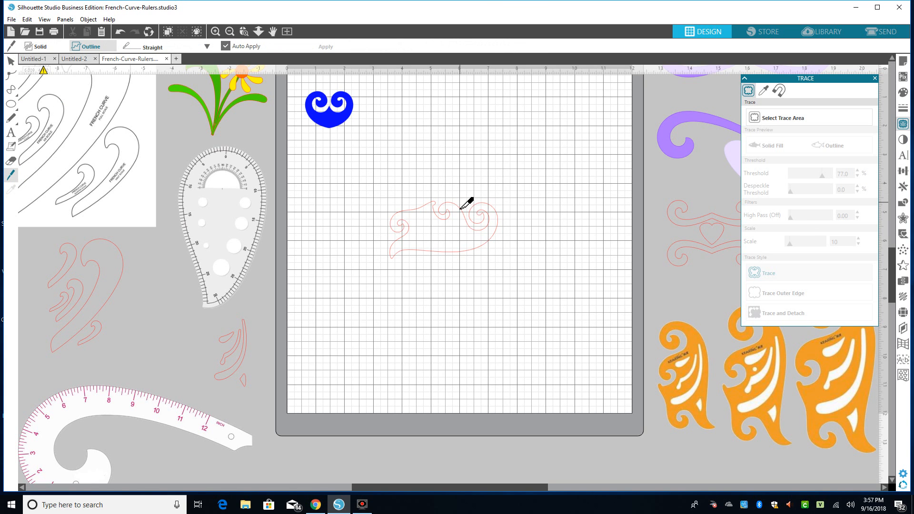
{"action": "left_click_drag", "start_coordinate": [460, 203], "coordinate": [548, 245]}
{"action": "left_click_drag", "start_coordinate": [383, 201], "coordinate": [481, 270]}
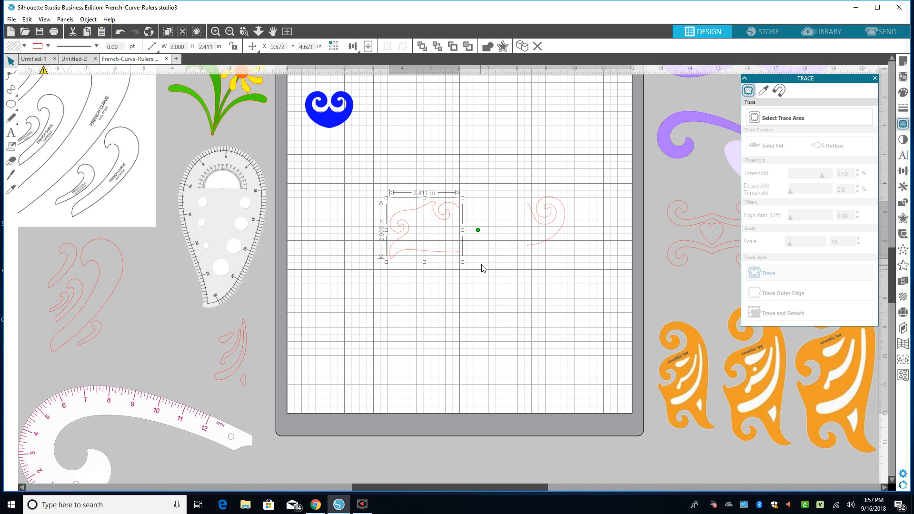
{"action": "key", "text": "Delete"}
Move the remaining scroll piece to about X 6.02, Y 4.26 in and replicate it as a mirrored copy on its left
{"action": "left_click_drag", "start_coordinate": [538, 244], "coordinate": [472, 240]}
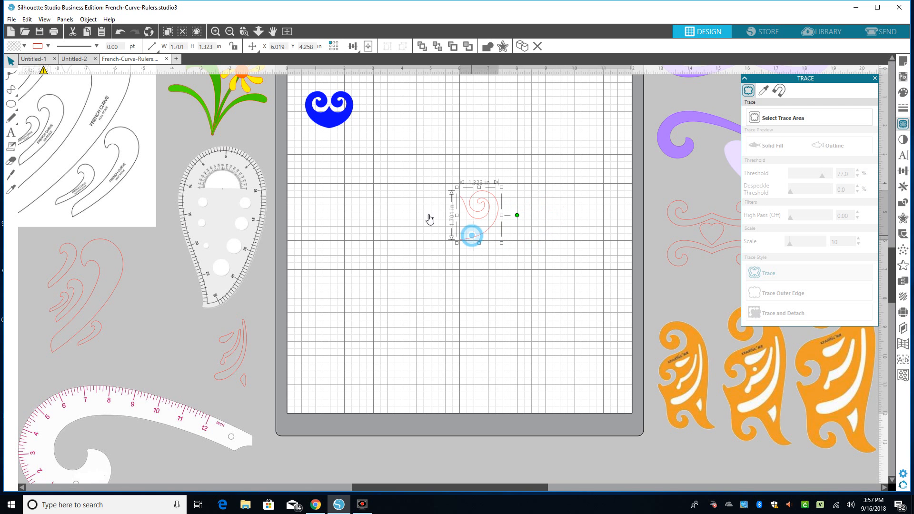
{"action": "left_click", "coordinate": [89, 20]}
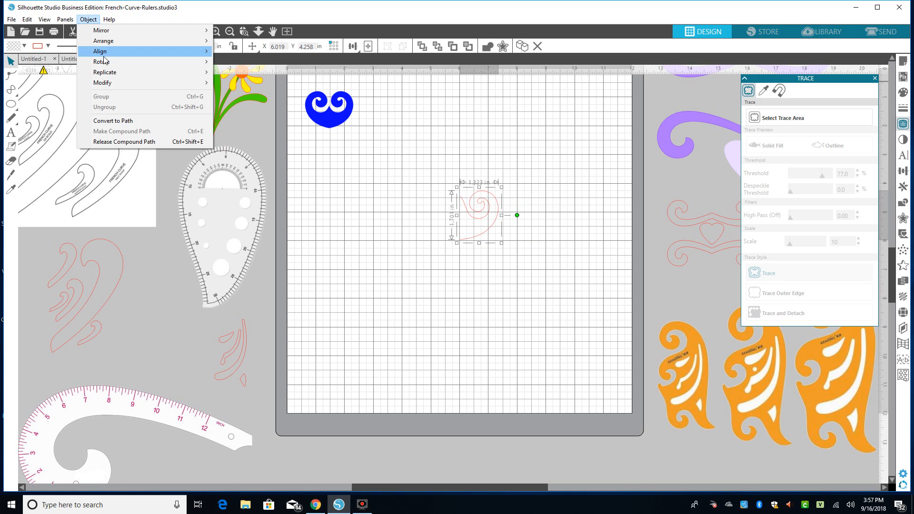
{"action": "mouse_move", "coordinate": [117, 73]}
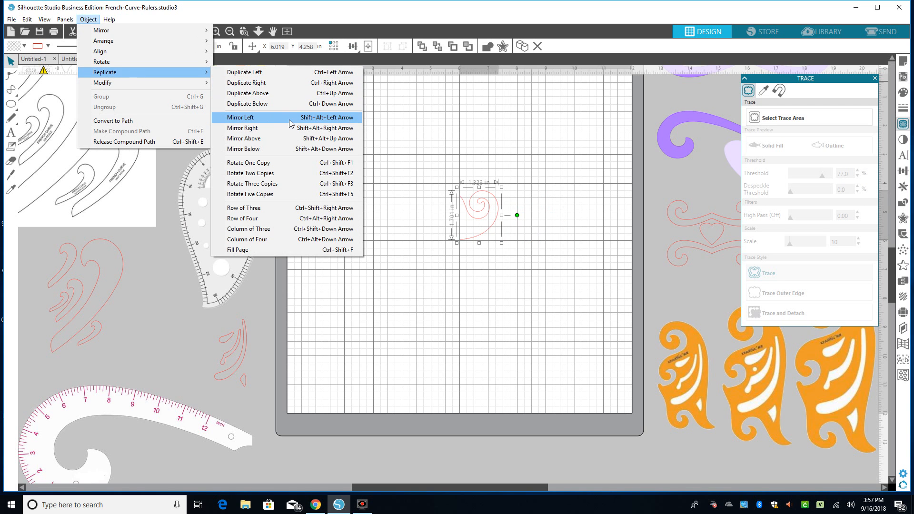
{"action": "left_click", "coordinate": [272, 118]}
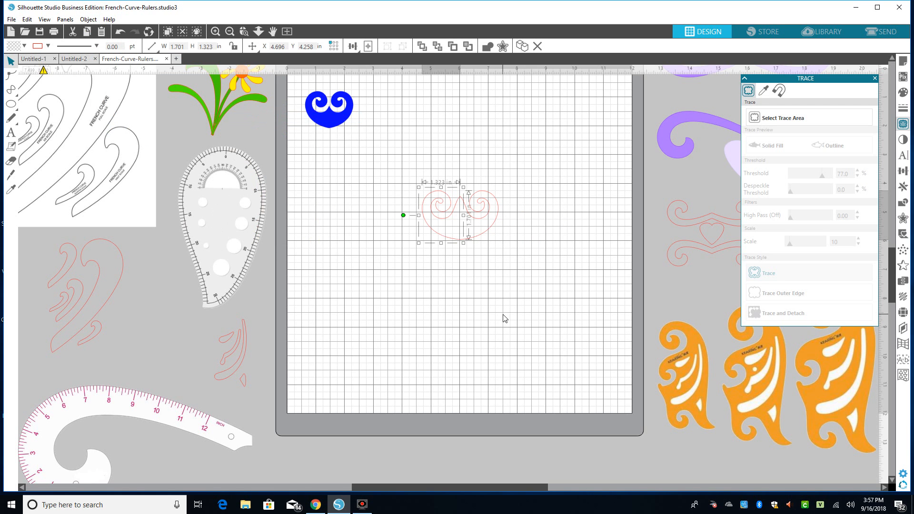
Nudge the mirrored half right to about X 4.71 in so the halves overlap, and combine both into one heart shape
{"action": "left_click", "coordinate": [438, 245]}
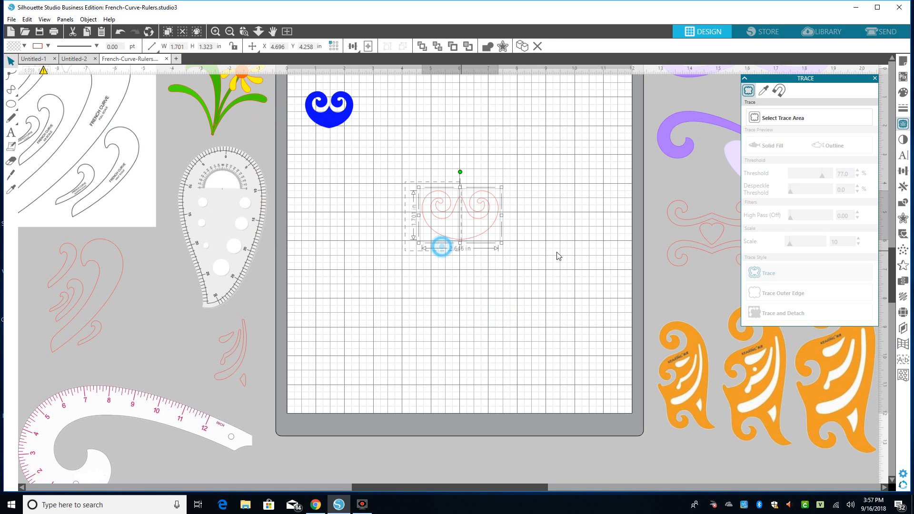
{"action": "left_click", "coordinate": [506, 281]}
{"action": "left_click", "coordinate": [446, 240]}
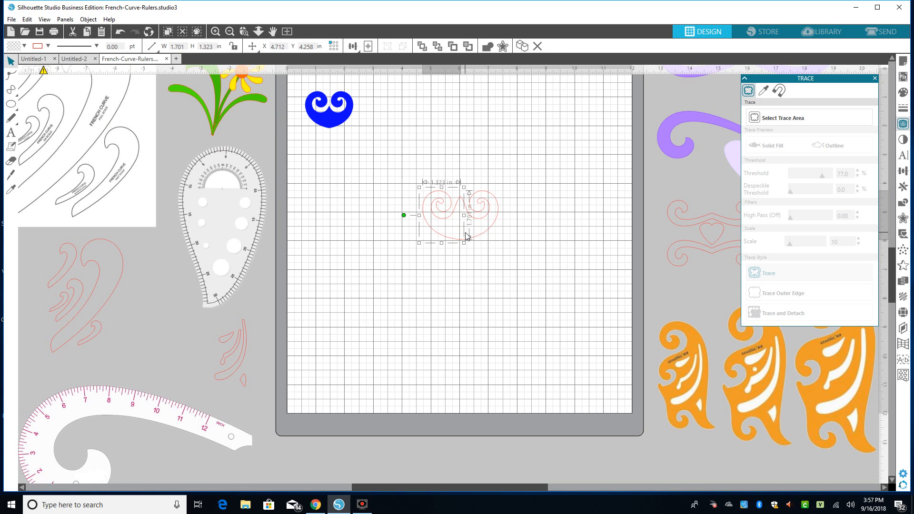
{"action": "left_click", "coordinate": [486, 295]}
{"action": "left_click_drag", "start_coordinate": [414, 180], "coordinate": [494, 244]}
{"action": "right_click", "coordinate": [487, 237]}
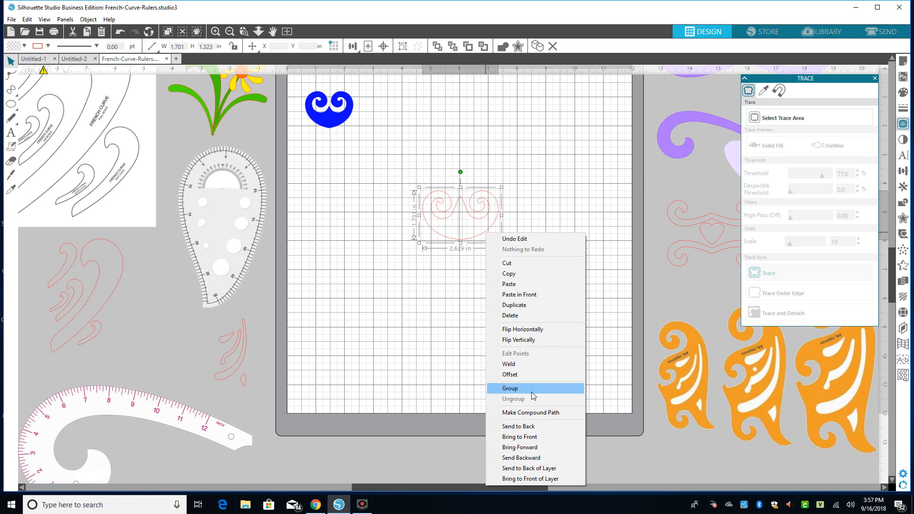
{"action": "left_click", "coordinate": [548, 411]}
Move the combined heart toward the page's left side and enlarge it to about 7.72 in wide and 4.99 in tall
{"action": "left_click", "coordinate": [500, 317]}
{"action": "left_click_drag", "start_coordinate": [429, 202], "coordinate": [334, 189]}
{"action": "left_click_drag", "start_coordinate": [408, 228], "coordinate": [563, 316]}
{"action": "left_click", "coordinate": [508, 300]}
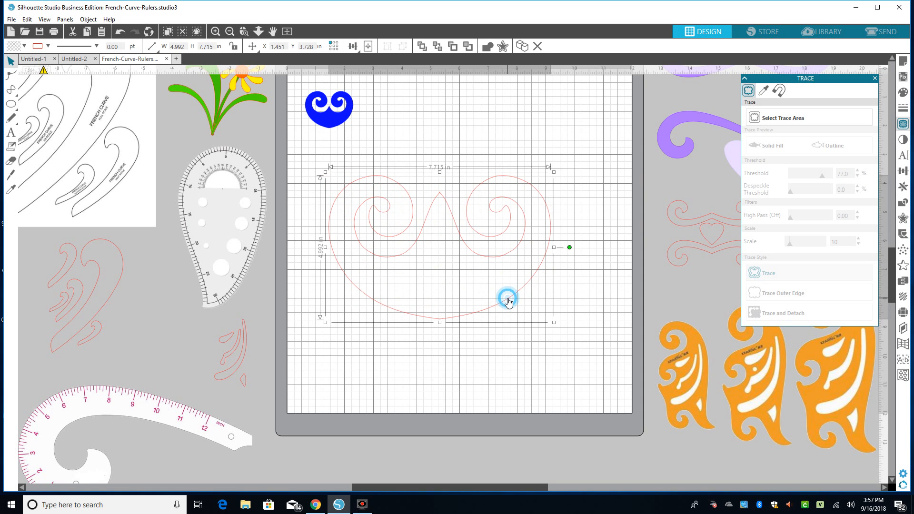
Check the points at the heart's upper peak and lower centre, adding a point just right of the lower centre point
{"action": "double_click", "coordinate": [508, 300]}
{"action": "left_click", "coordinate": [439, 193]}
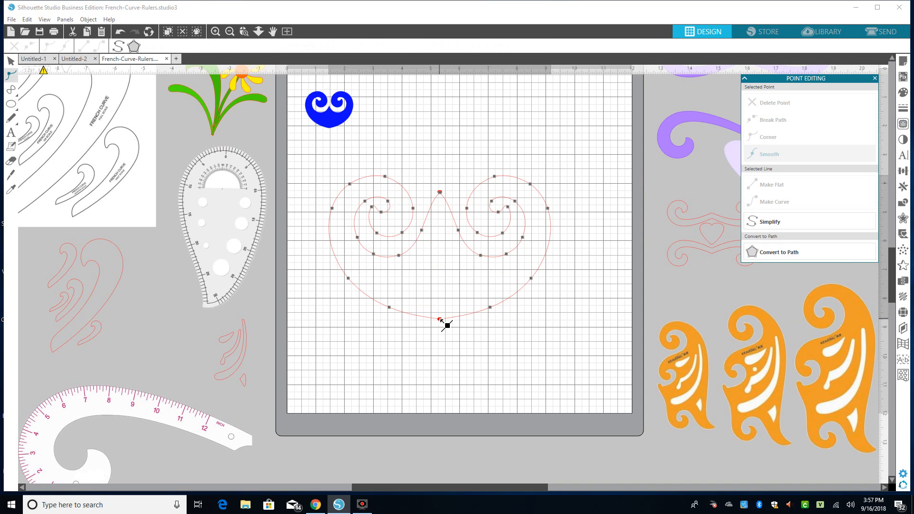
{"action": "left_click", "coordinate": [439, 320]}
{"action": "left_click", "coordinate": [445, 318]}
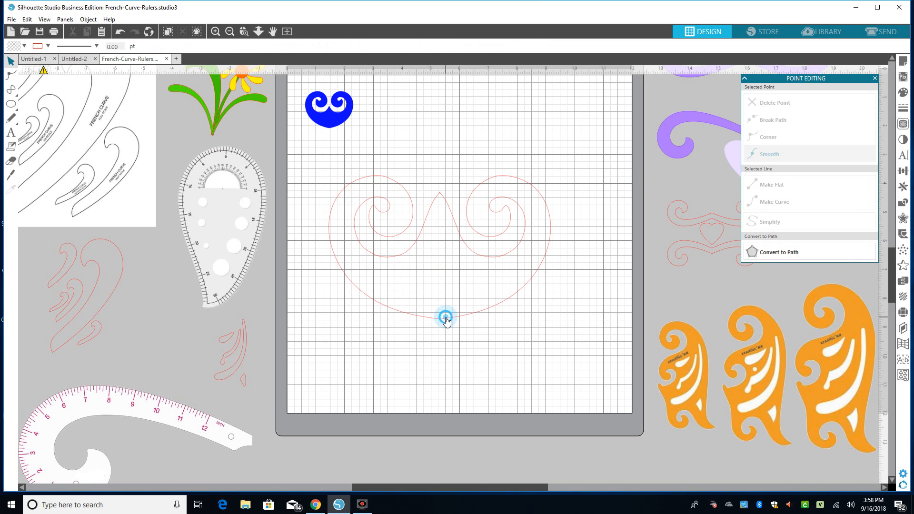
{"action": "double_click", "coordinate": [446, 318]}
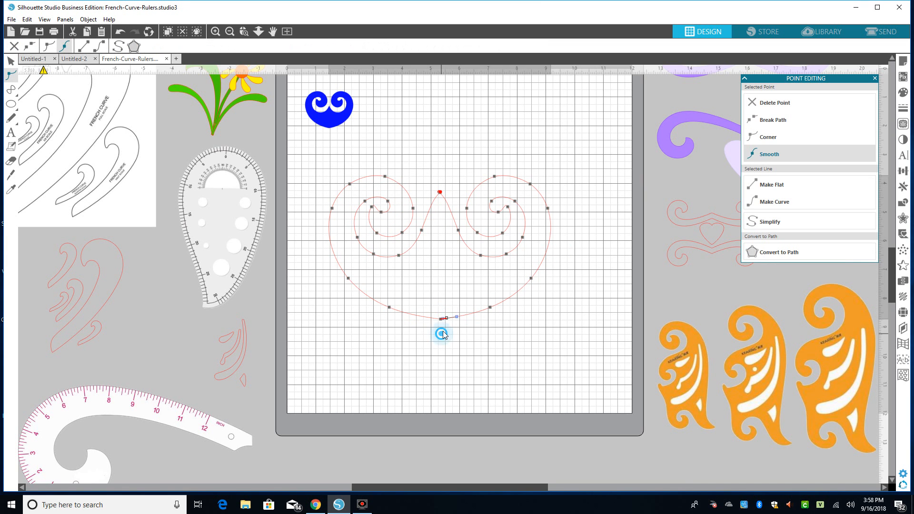
{"action": "left_click", "coordinate": [443, 338]}
{"action": "double_click", "coordinate": [445, 203]}
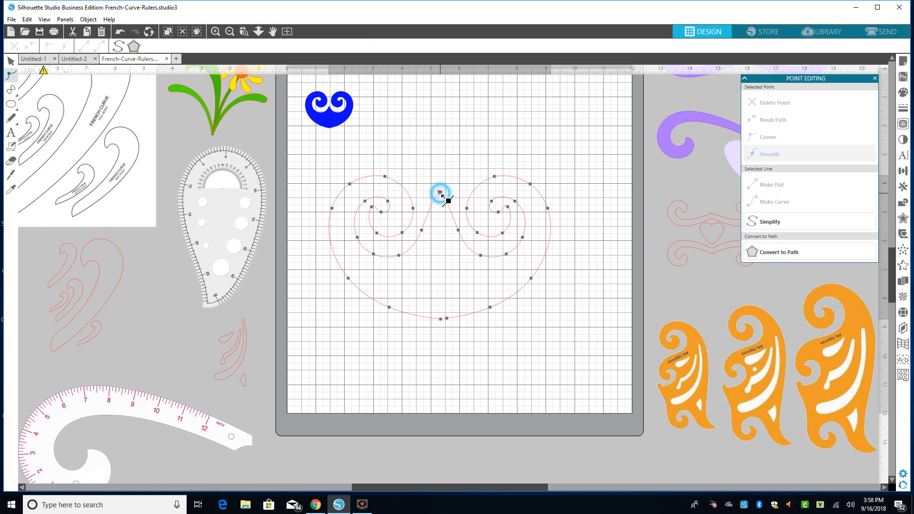
{"action": "left_click", "coordinate": [446, 199]}
{"action": "left_click", "coordinate": [471, 342]}
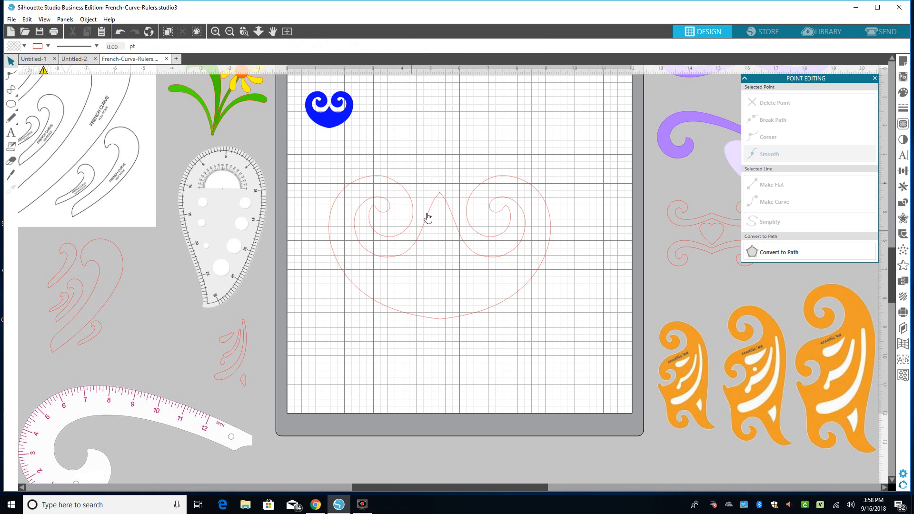
Shift the heart slightly left and delete the stray overlapping points at its upper centre peak
{"action": "left_click_drag", "start_coordinate": [431, 209], "coordinate": [428, 208]}
{"action": "left_click", "coordinate": [432, 194]}
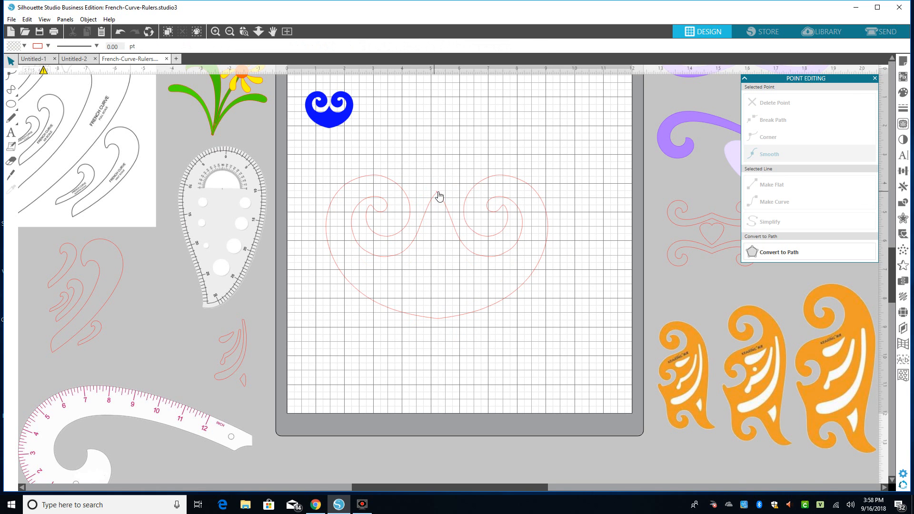
{"action": "left_click", "coordinate": [215, 31]}
{"action": "left_click", "coordinate": [215, 31]}
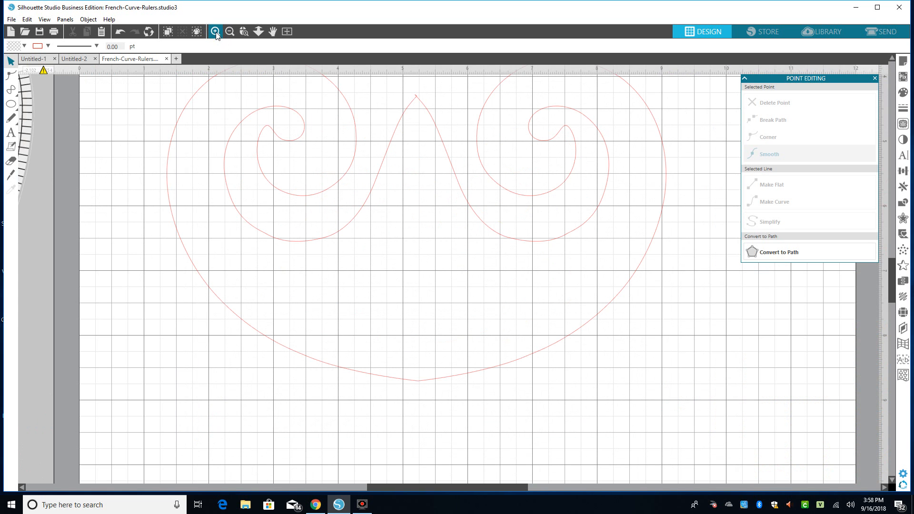
{"action": "double_click", "coordinate": [415, 94]}
{"action": "left_click", "coordinate": [415, 95]}
{"action": "left_click", "coordinate": [780, 104]}
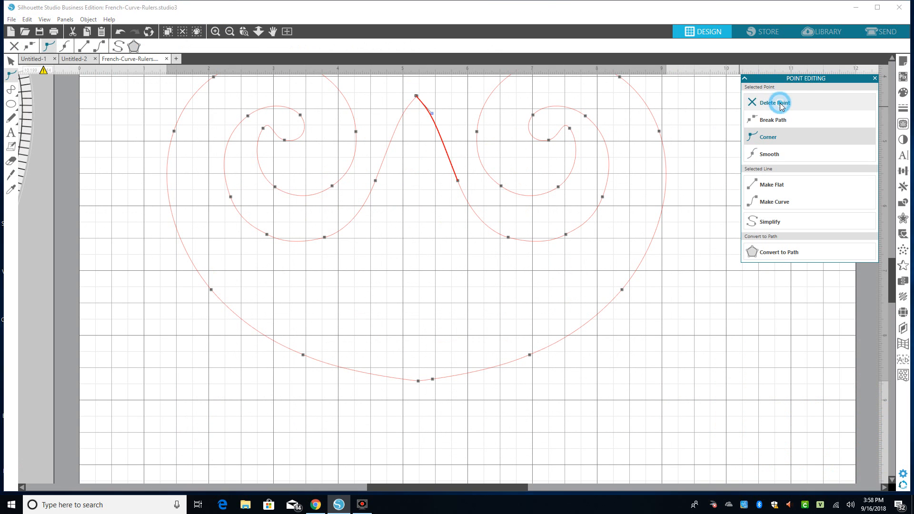
{"action": "left_click", "coordinate": [643, 279]}
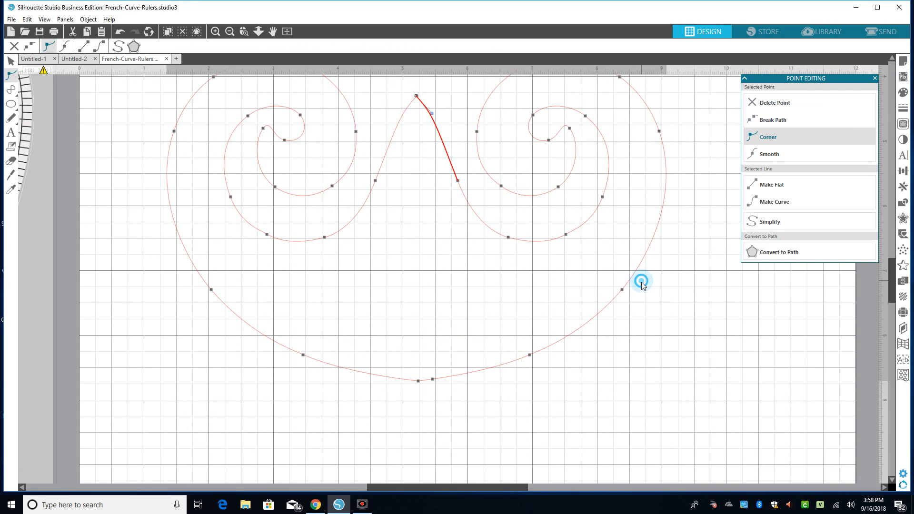
{"action": "double_click", "coordinate": [418, 97]}
{"action": "left_click", "coordinate": [416, 96]}
{"action": "left_click", "coordinate": [781, 103]}
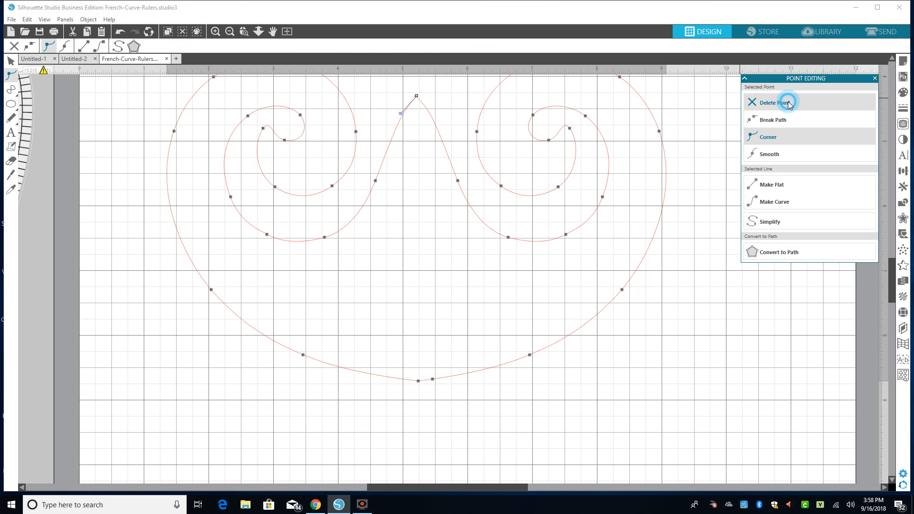
{"action": "left_click", "coordinate": [647, 364]}
{"action": "double_click", "coordinate": [422, 381]}
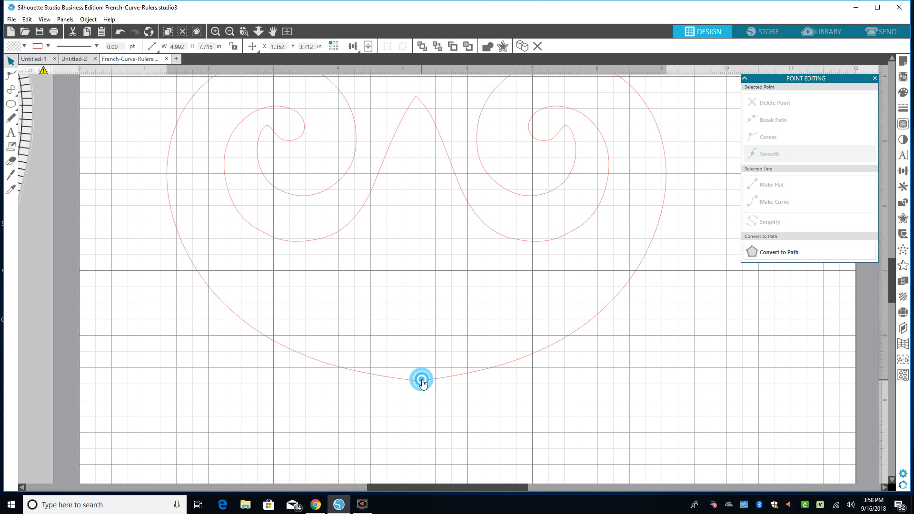
{"action": "left_click", "coordinate": [527, 426]}
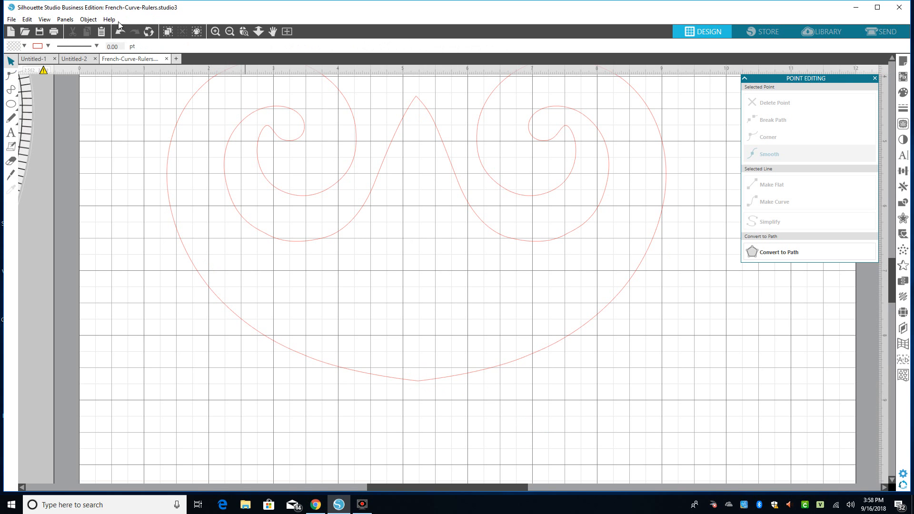
{"action": "left_click", "coordinate": [231, 31]}
{"action": "right_click", "coordinate": [397, 222]}
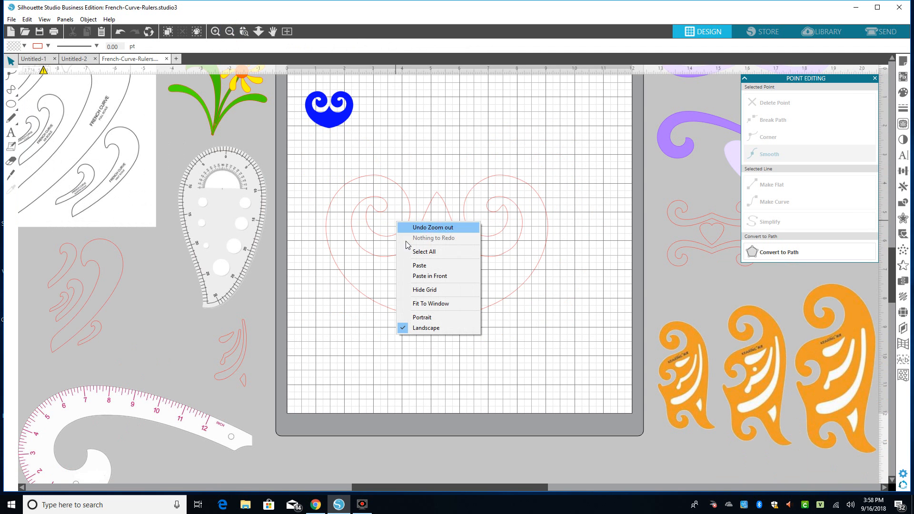
{"action": "left_click", "coordinate": [385, 257]}
{"action": "right_click", "coordinate": [386, 258]}
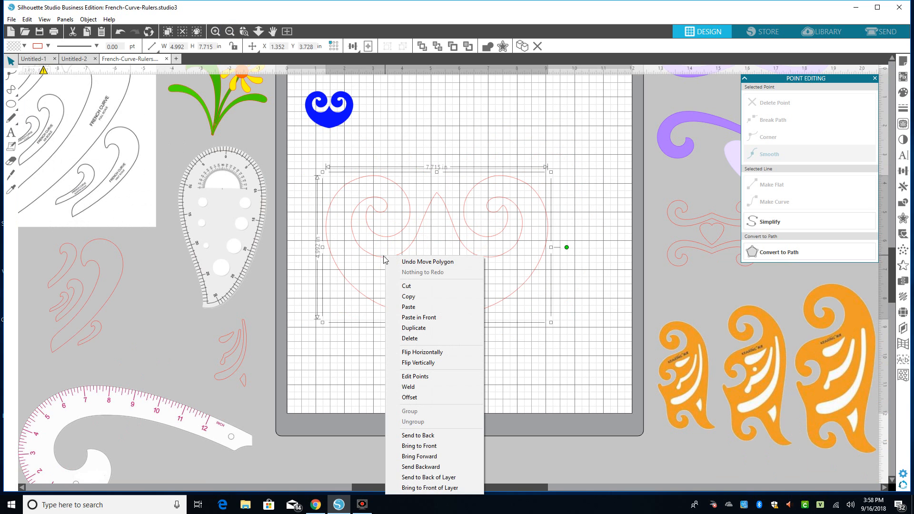
{"action": "left_click", "coordinate": [508, 300]}
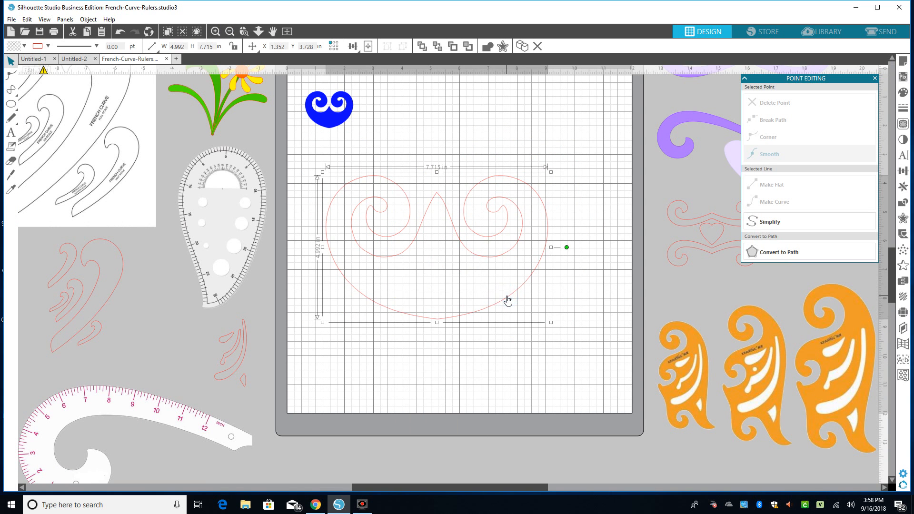
{"action": "left_click", "coordinate": [474, 364]}
Convert the heart outline to a path and move it to about X 2.51, Y 3.89 in
{"action": "left_click_drag", "start_coordinate": [467, 317], "coordinate": [486, 313]}
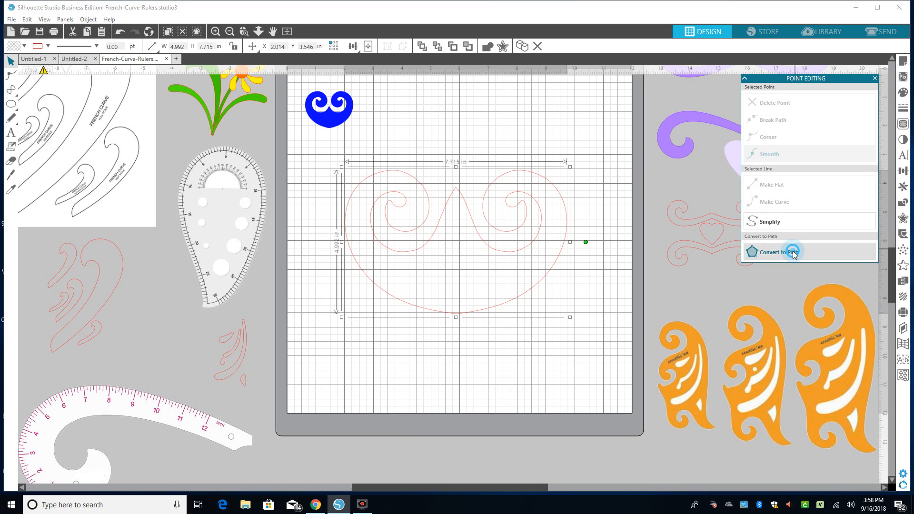
{"action": "left_click", "coordinate": [489, 309]}
{"action": "left_click_drag", "start_coordinate": [491, 311], "coordinate": [533, 322]}
{"action": "left_click", "coordinate": [491, 133]}
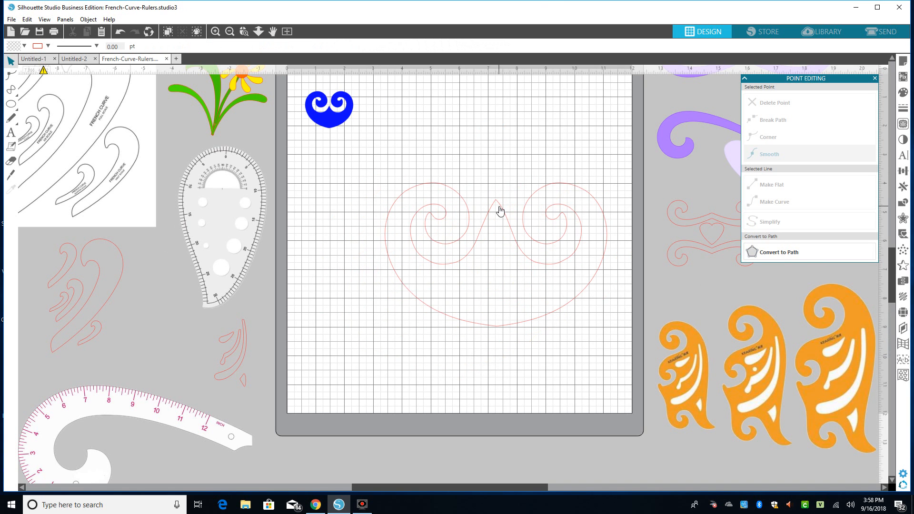
{"action": "left_click_drag", "start_coordinate": [500, 211], "coordinate": [474, 209]}
{"action": "left_click", "coordinate": [474, 204]}
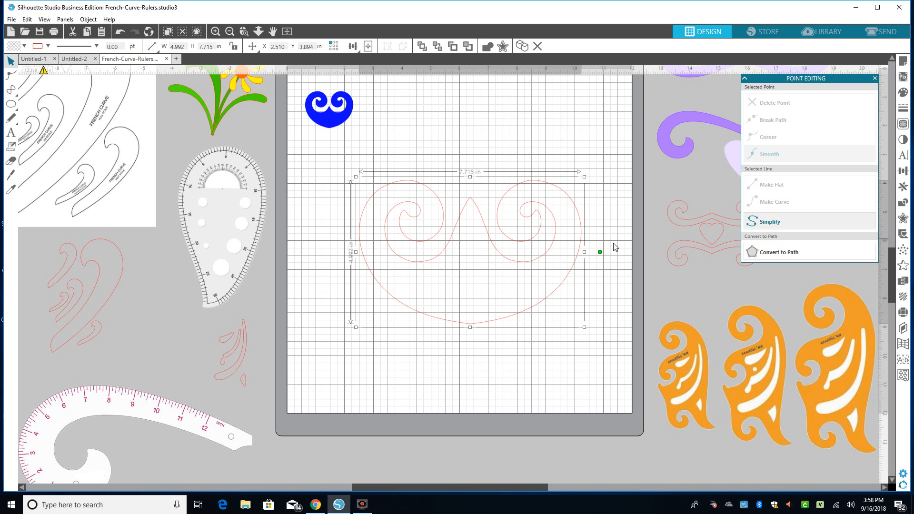
Move the heart down to about X 2.23, Y 5.48 in and replicate it as a mirrored copy above
{"action": "left_click_drag", "start_coordinate": [560, 288], "coordinate": [544, 348]}
{"action": "left_click", "coordinate": [541, 272]}
{"action": "left_click", "coordinate": [542, 278]}
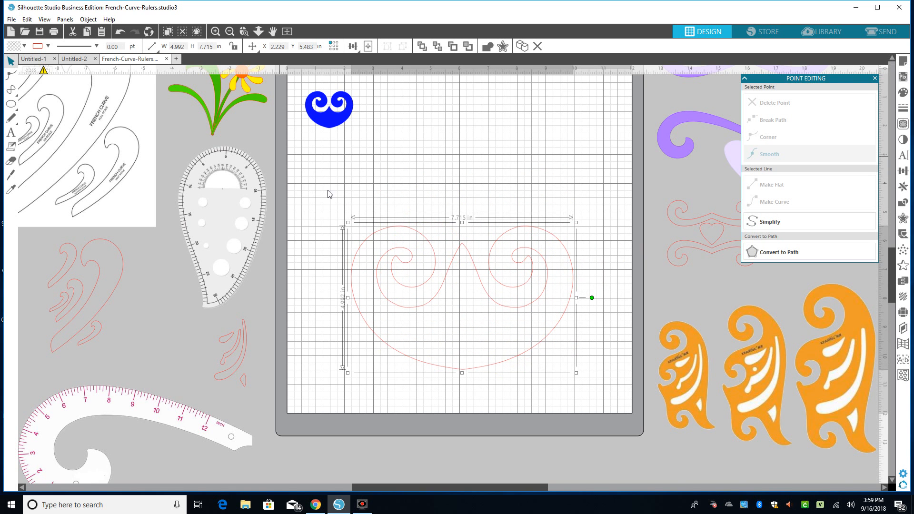
{"action": "left_click", "coordinate": [93, 20]}
{"action": "mouse_move", "coordinate": [110, 75]}
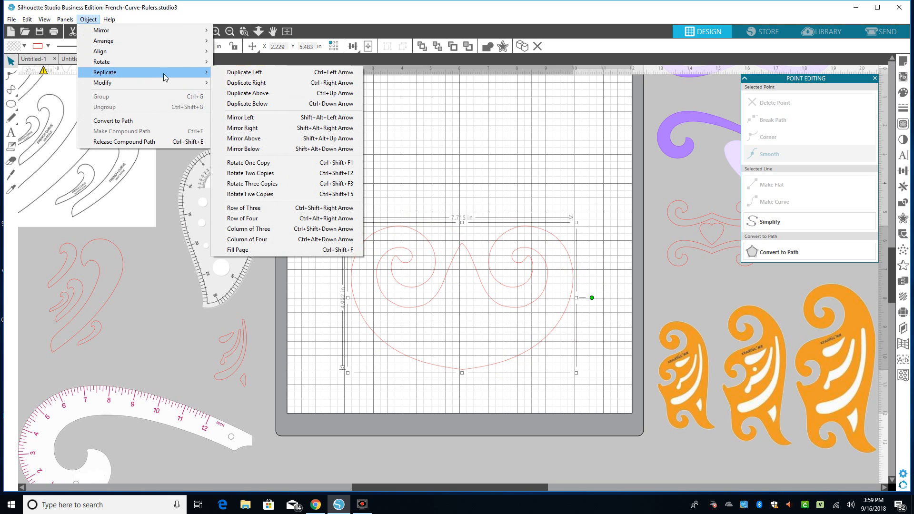
{"action": "left_click", "coordinate": [261, 139]}
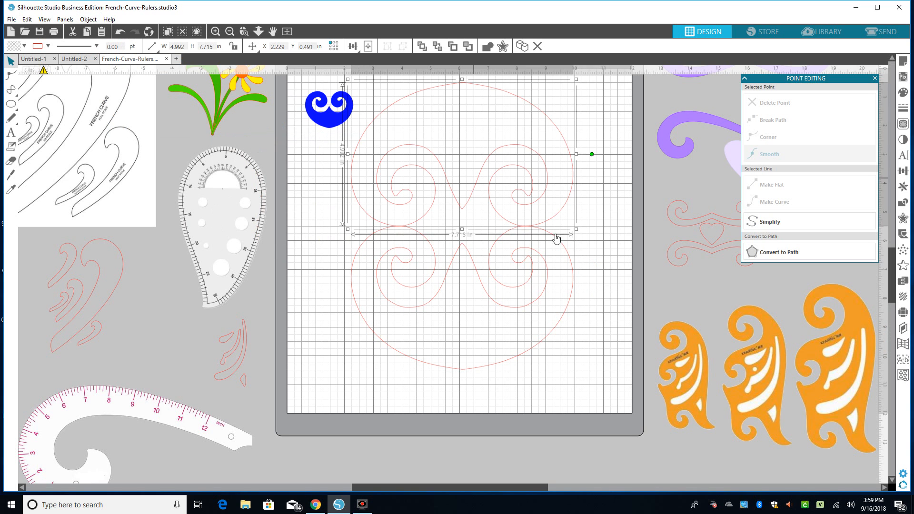
Nudge the mirrored upper heart up to Y 0 in and shift the lower heart slightly left
{"action": "left_click", "coordinate": [607, 199]}
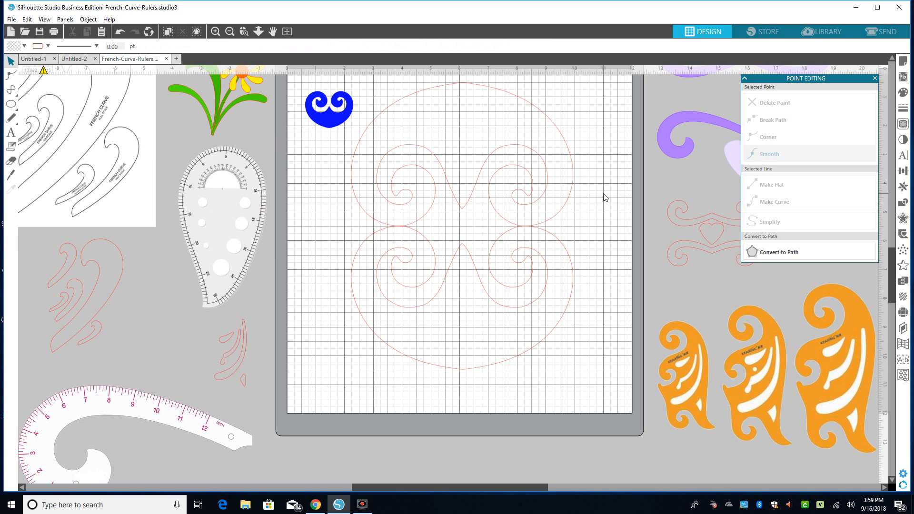
{"action": "left_click", "coordinate": [502, 178]}
{"action": "left_click", "coordinate": [505, 175]}
{"action": "key", "text": "Up"}
{"action": "key", "text": "Up"}
{"action": "key", "text": "Up"}
{"action": "key", "text": "Up"}
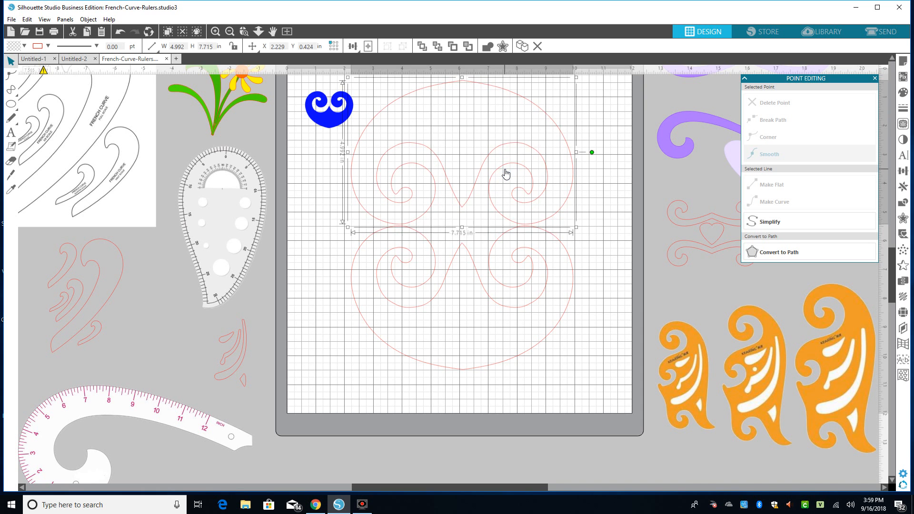
{"action": "key", "text": "Up"}
{"action": "key", "text": "Up"}
{"action": "key", "text": "Up"}
{"action": "key", "text": "Up"}
{"action": "key", "text": "Up"}
{"action": "key", "text": "Up"}
{"action": "key", "text": "Up"}
{"action": "key", "text": "Up"}
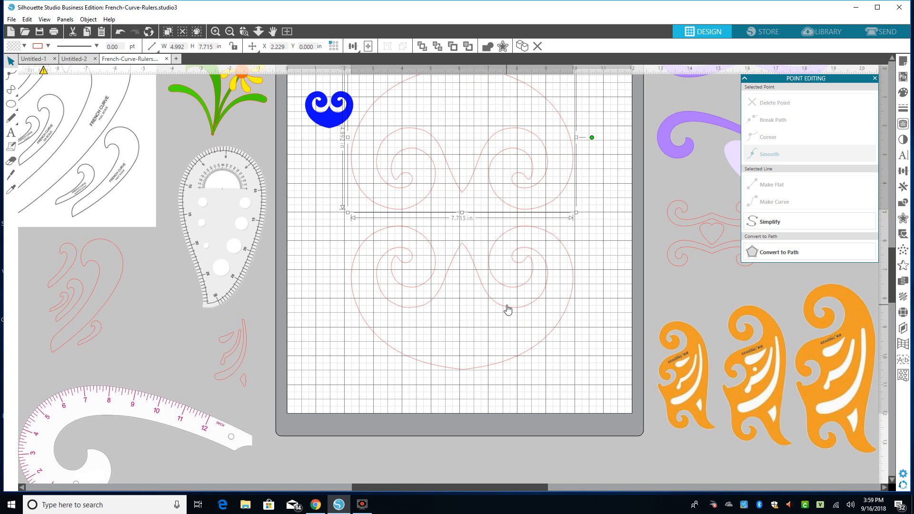
{"action": "left_click_drag", "start_coordinate": [507, 310], "coordinate": [502, 310]}
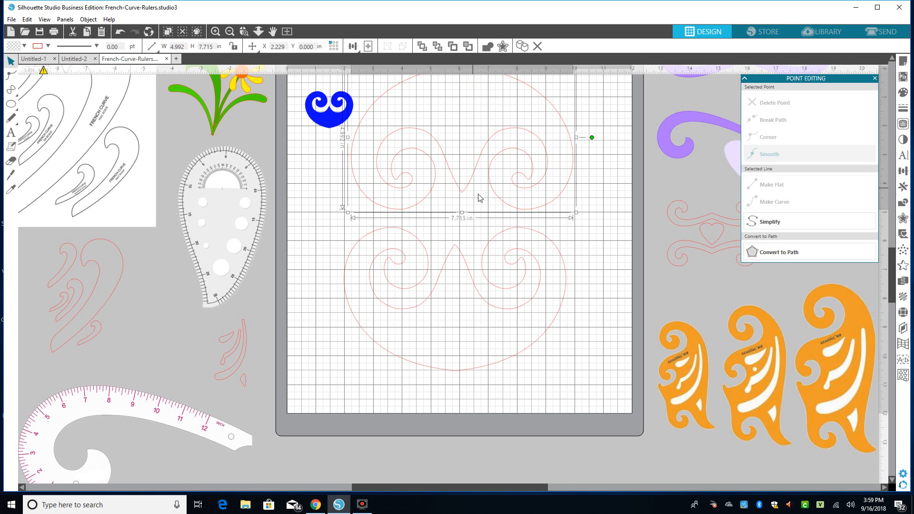
Delete both mirrored heart outlines from the page
{"action": "key", "text": "Delete"}
{"action": "left_click", "coordinate": [463, 253]}
{"action": "key", "text": "Delete"}
Move the teardrop-shaped ruler image onto the middle of the page and the blue heart off its left side
{"action": "left_click_drag", "start_coordinate": [234, 221], "coordinate": [468, 229]}
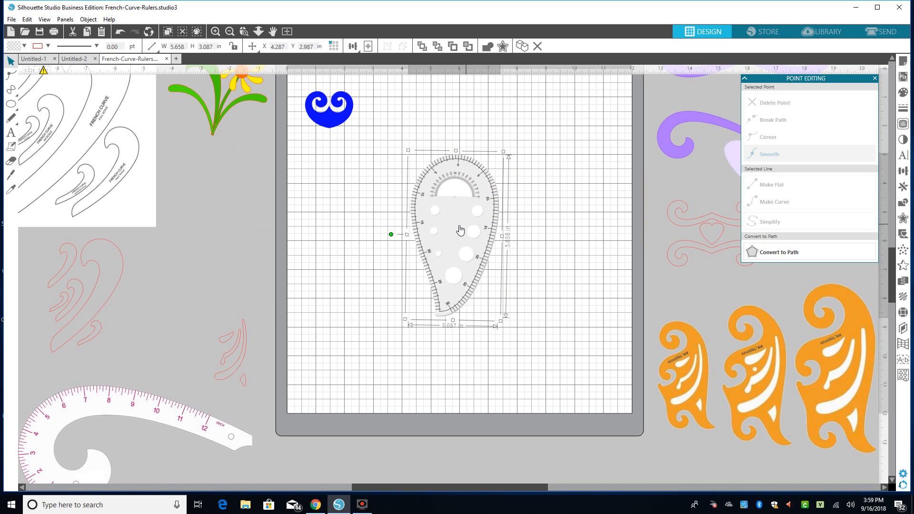
{"action": "left_click_drag", "start_coordinate": [315, 120], "coordinate": [218, 182]}
{"action": "left_click", "coordinate": [398, 205]}
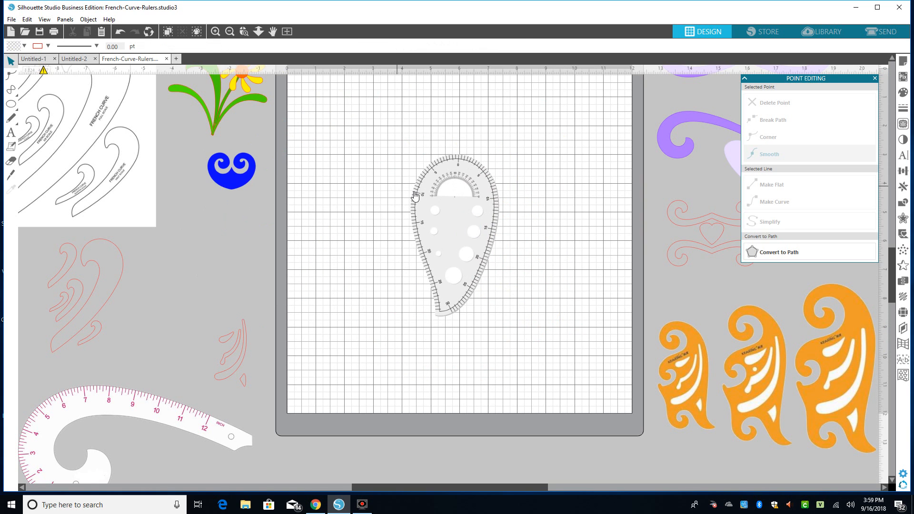
Trace the outer edge of the teardrop-shaped ruler with the threshold raised to 100%
{"action": "left_click", "coordinate": [905, 124]}
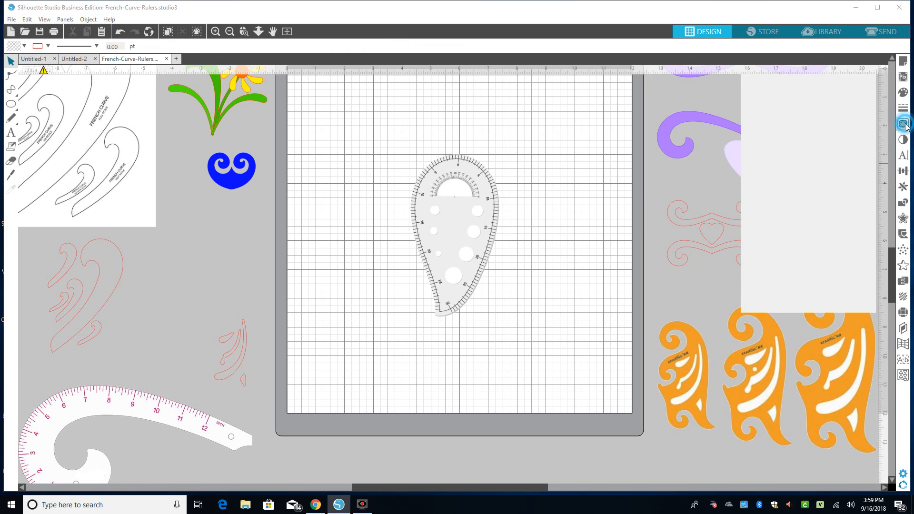
{"action": "left_click", "coordinate": [768, 118]}
{"action": "mouse_move", "coordinate": [403, 142]}
{"action": "left_mouse_down"}
{"action": "mouse_move", "coordinate": [469, 335]}
{"action": "mouse_move", "coordinate": [531, 346]}
{"action": "left_mouse_up"}
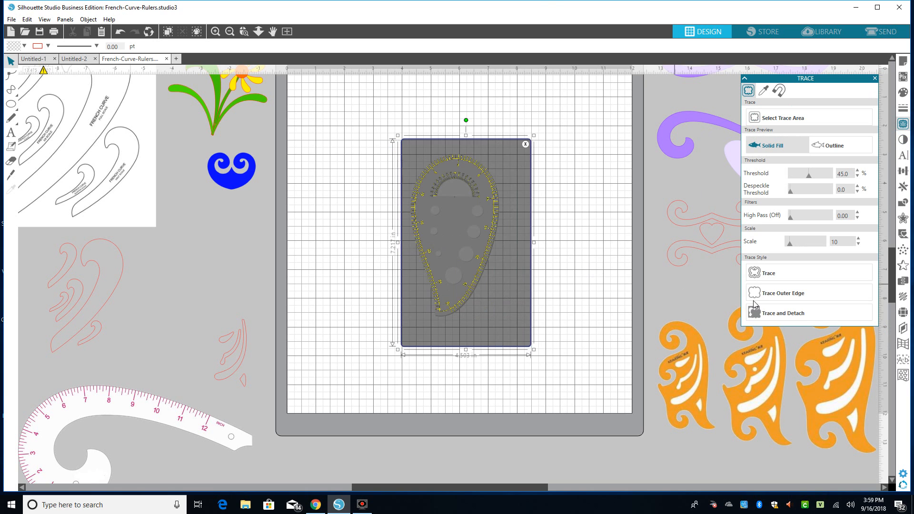
{"action": "left_click", "coordinate": [809, 175]}
{"action": "left_click_drag", "start_coordinate": [823, 176], "coordinate": [829, 175]}
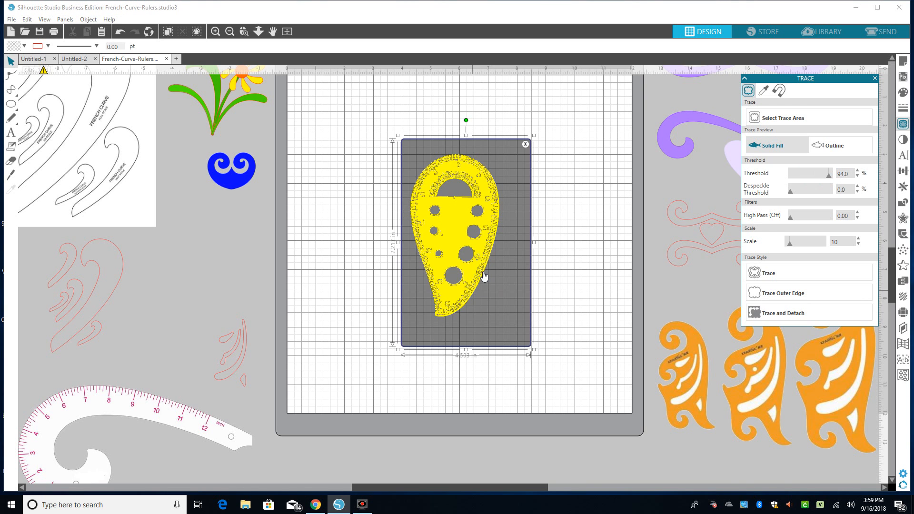
{"action": "left_click_drag", "start_coordinate": [828, 179], "coordinate": [833, 177]}
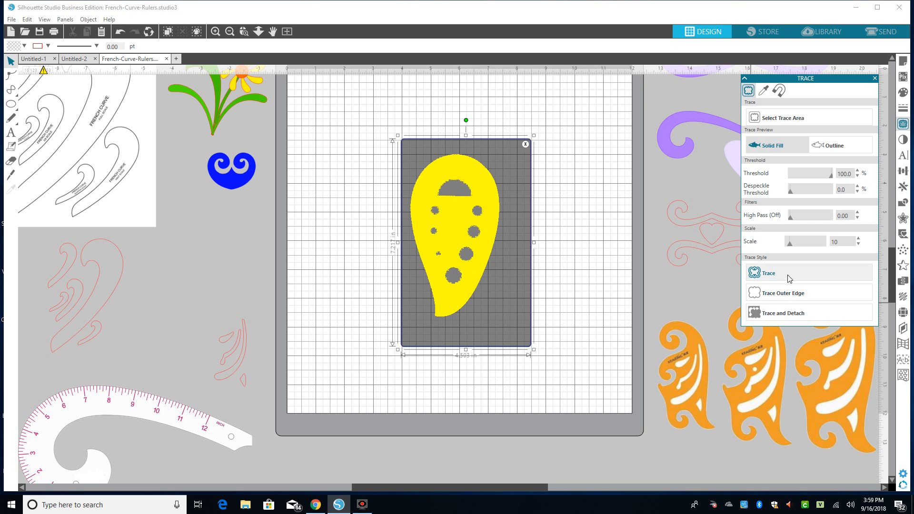
{"action": "left_click", "coordinate": [784, 293]}
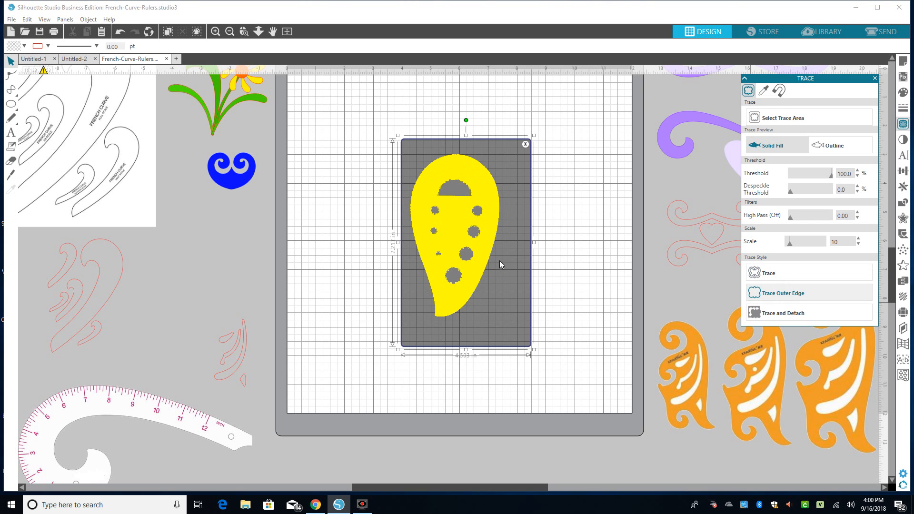
Move the ruler image away from its traced teardrop outline to about X 1.32, Y 5.42 in, and shift the outline right
{"action": "left_click_drag", "start_coordinate": [477, 246], "coordinate": [424, 387]}
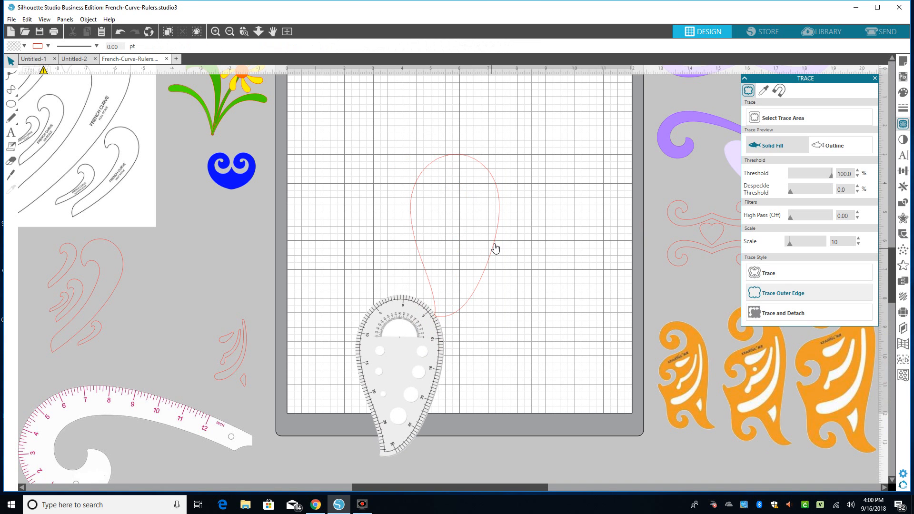
{"action": "left_click_drag", "start_coordinate": [393, 329], "coordinate": [364, 256]}
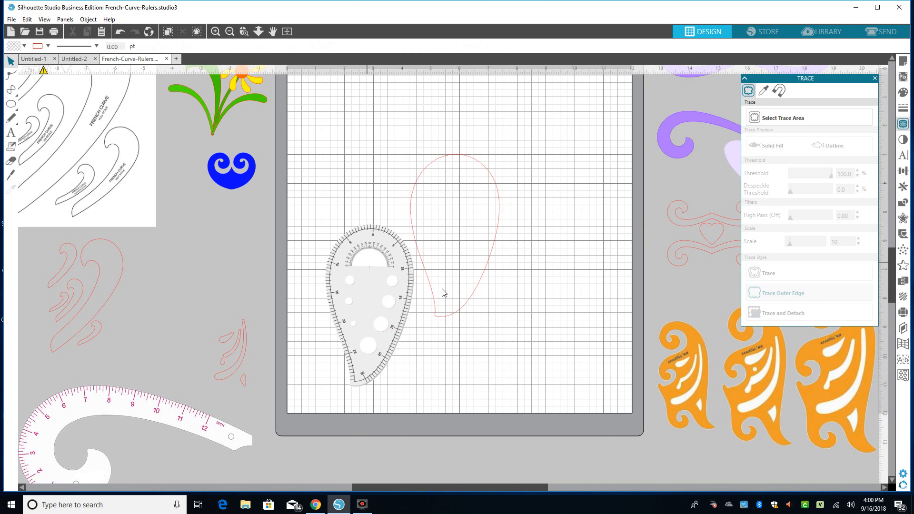
{"action": "left_click", "coordinate": [448, 317]}
{"action": "left_click_drag", "start_coordinate": [466, 324], "coordinate": [534, 334]}
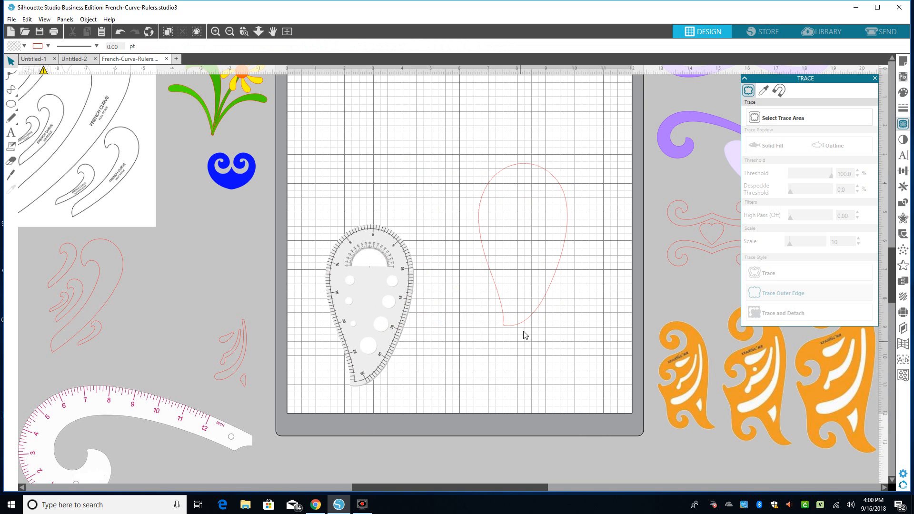
Try to draw a curve point by point along the rounded upper edge of the ruler image
{"action": "left_click", "coordinate": [376, 298]}
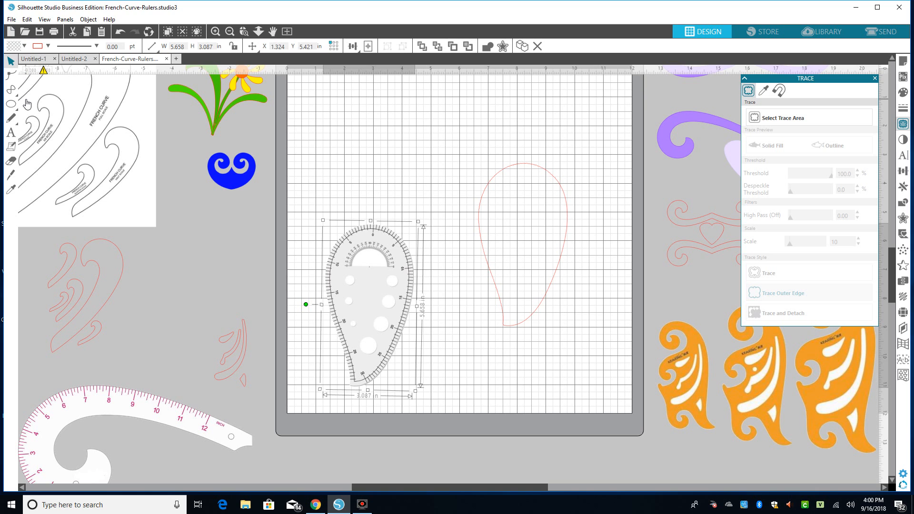
{"action": "mouse_move", "coordinate": [13, 94]}
{"action": "left_click", "coordinate": [54, 90]}
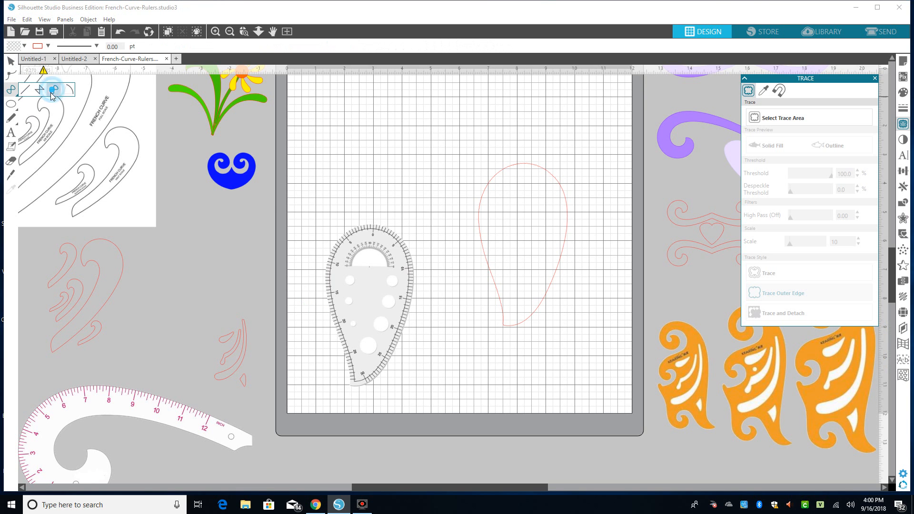
{"action": "left_click", "coordinate": [356, 231]}
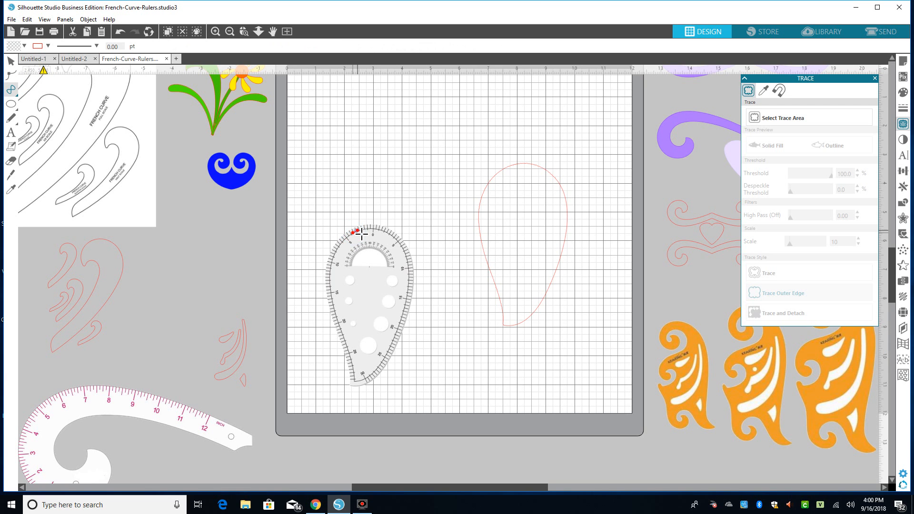
{"action": "left_click", "coordinate": [379, 227]}
{"action": "left_click", "coordinate": [390, 235]}
{"action": "left_click", "coordinate": [400, 241]}
{"action": "double_click", "coordinate": [407, 256]}
Move the ruler image off the left side of the page and delete the hand-drawn curve
{"action": "left_click_drag", "start_coordinate": [373, 251], "coordinate": [194, 238]}
{"action": "left_click", "coordinate": [372, 238]}
{"action": "left_click_drag", "start_coordinate": [343, 241], "coordinate": [410, 258]}
{"action": "key", "text": "Delete"}
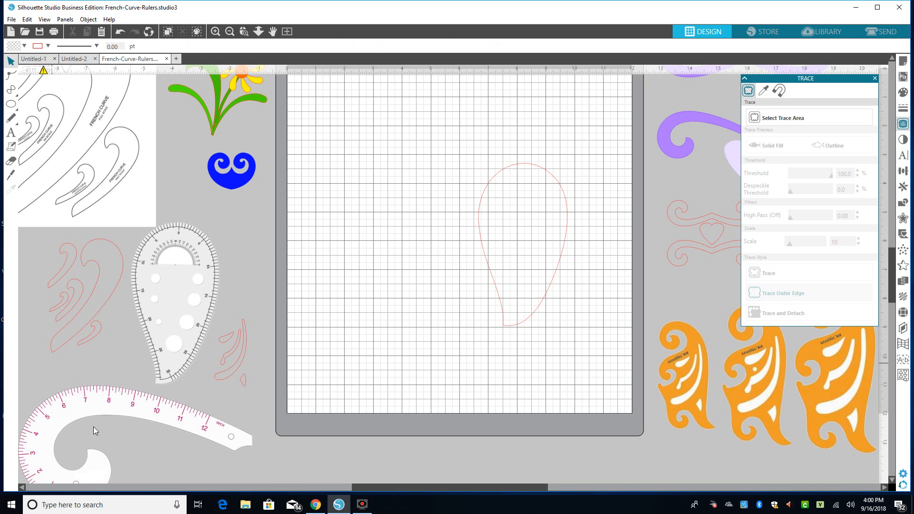
Move the traced teardrop toward the upper middle of the page and place two of the traced curve cutouts inside it
{"action": "left_click_drag", "start_coordinate": [503, 330], "coordinate": [413, 285]}
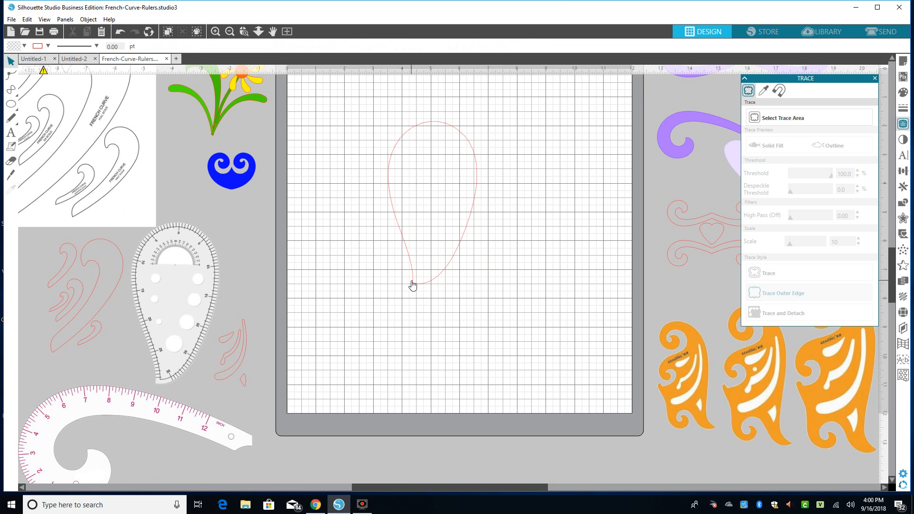
{"action": "left_click_drag", "start_coordinate": [241, 359], "coordinate": [420, 178]}
{"action": "left_click_drag", "start_coordinate": [246, 386], "coordinate": [452, 239]}
{"action": "left_click", "coordinate": [451, 239]}
{"action": "left_click", "coordinate": [234, 351]}
{"action": "mouse_move", "coordinate": [233, 351]}
{"action": "left_mouse_down"}
{"action": "mouse_move", "coordinate": [431, 210]}
{"action": "mouse_move", "coordinate": [267, 358]}
{"action": "mouse_move", "coordinate": [230, 368]}
{"action": "left_mouse_up"}
{"action": "left_click", "coordinate": [239, 343]}
Move the curve cutouts back out of the teardrop and off the left side of the page
{"action": "left_click_drag", "start_coordinate": [420, 186], "coordinate": [251, 273]}
{"action": "left_click", "coordinate": [388, 256]}
{"action": "left_click_drag", "start_coordinate": [447, 233], "coordinate": [259, 306]}
{"action": "left_click", "coordinate": [334, 305]}
Shrink the teardrop outline to about 1.58 × 2.89 in and place it in the upper right area of the page
{"action": "scroll", "coordinate": [895, 255], "scroll_direction": "up", "scroll_amount": 2}
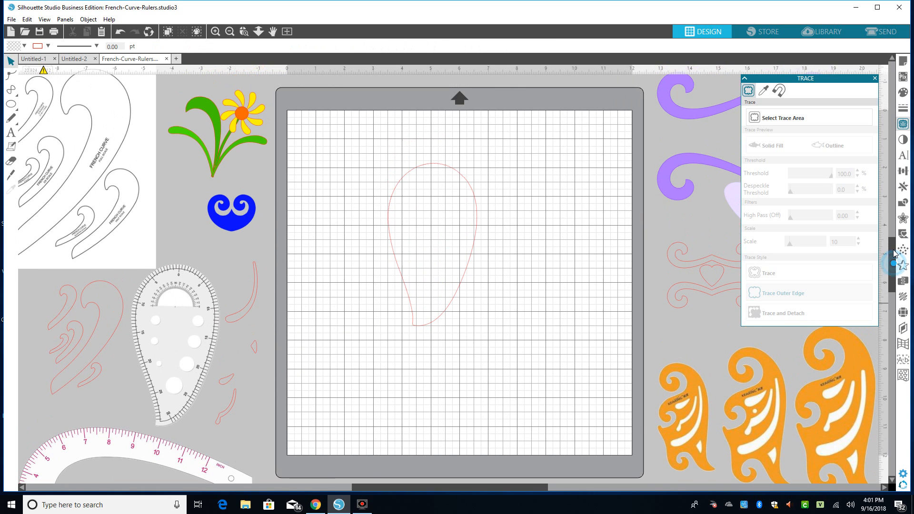
{"action": "left_click", "coordinate": [451, 327]}
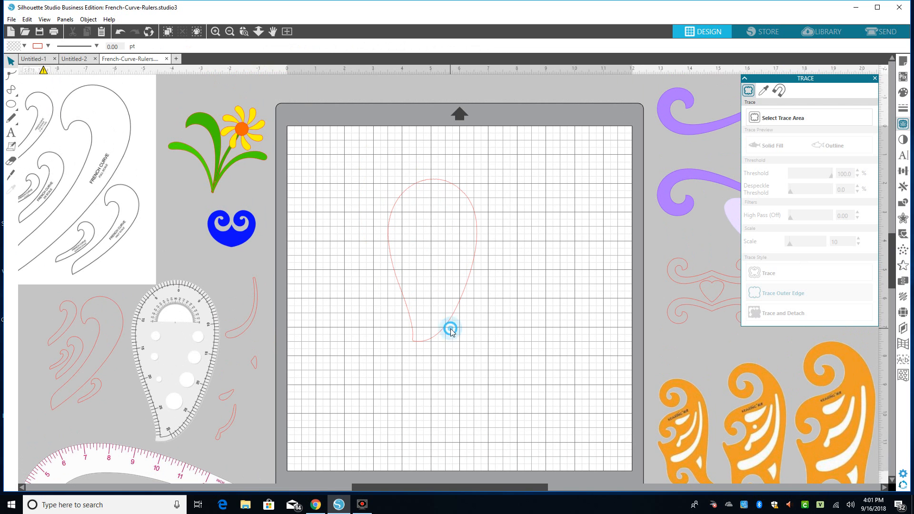
{"action": "left_click_drag", "start_coordinate": [439, 336], "coordinate": [493, 331]}
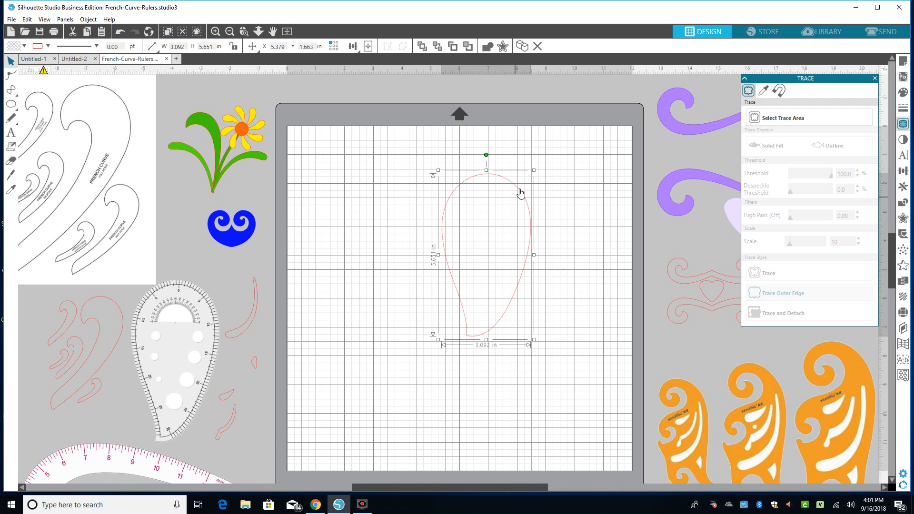
{"action": "left_click_drag", "start_coordinate": [536, 173], "coordinate": [460, 238]}
{"action": "left_click_drag", "start_coordinate": [485, 306], "coordinate": [561, 224]}
Draw a circle about 7.22 in across and move it to about X 2.80, Y 2.51 in
{"action": "key", "text": "e"}
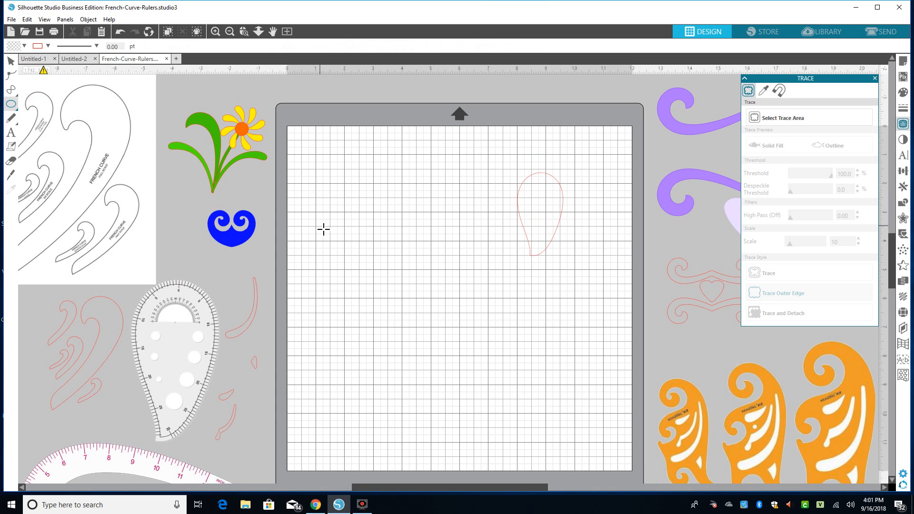
{"action": "mouse_move", "coordinate": [305, 195]}
{"action": "left_mouse_down"}
{"action": "mouse_move", "coordinate": [379, 320]}
{"action": "mouse_move", "coordinate": [495, 430]}
{"action": "left_mouse_up"}
{"action": "key", "text": "v"}
{"action": "left_click_drag", "start_coordinate": [481, 381], "coordinate": [541, 385]}
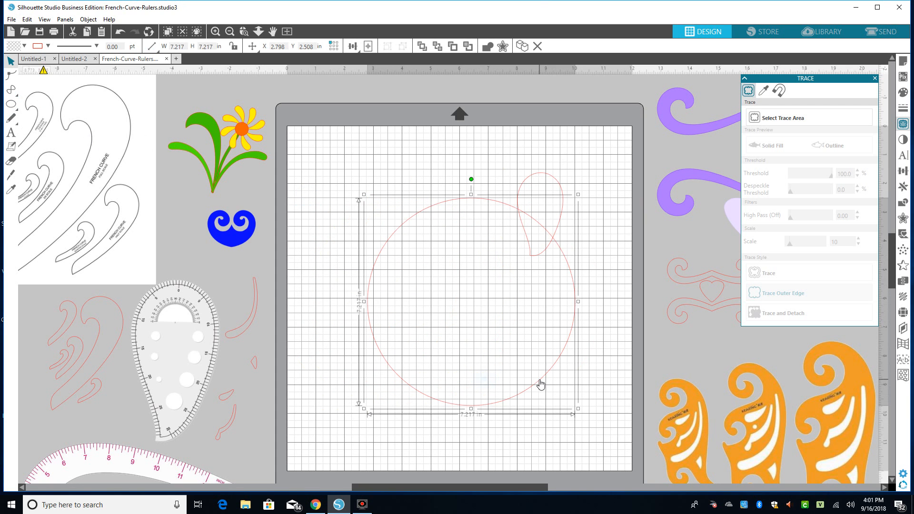
Move the teardrop inside the circle to about X 5.28, Y 3.28 in and fill it with pink
{"action": "left_click_drag", "start_coordinate": [553, 181], "coordinate": [473, 233]}
{"action": "left_click", "coordinate": [905, 94]}
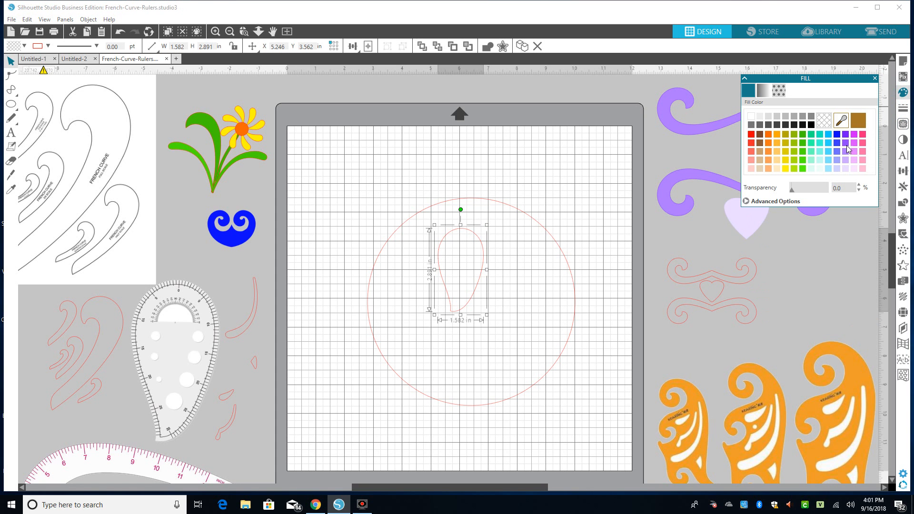
{"action": "left_click", "coordinate": [863, 160]}
{"action": "left_click_drag", "start_coordinate": [461, 254], "coordinate": [459, 246]}
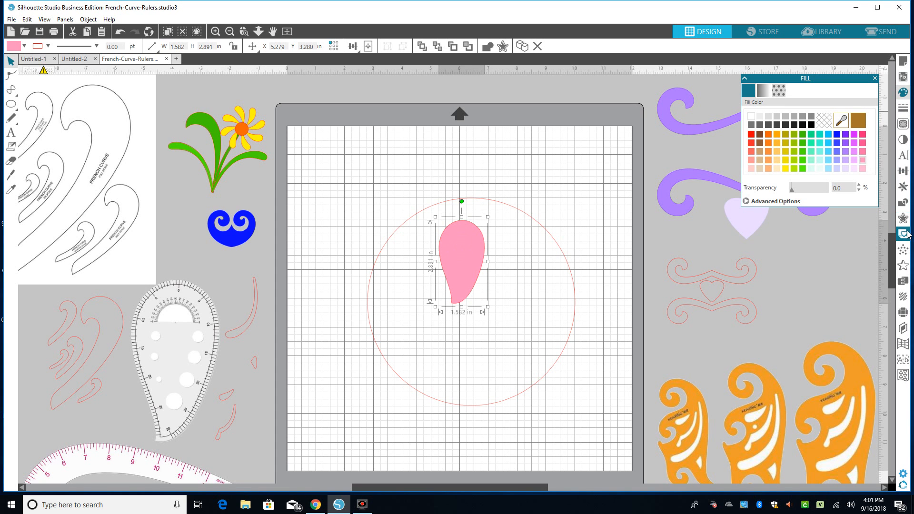
Replicate the pink teardrop along the circle using Object on Path
{"action": "left_click", "coordinate": [904, 187]}
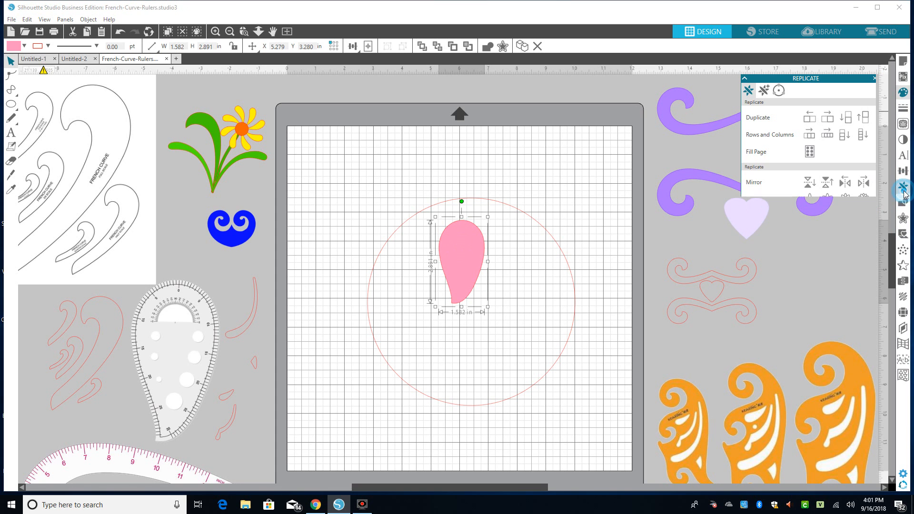
{"action": "left_click", "coordinate": [779, 90]}
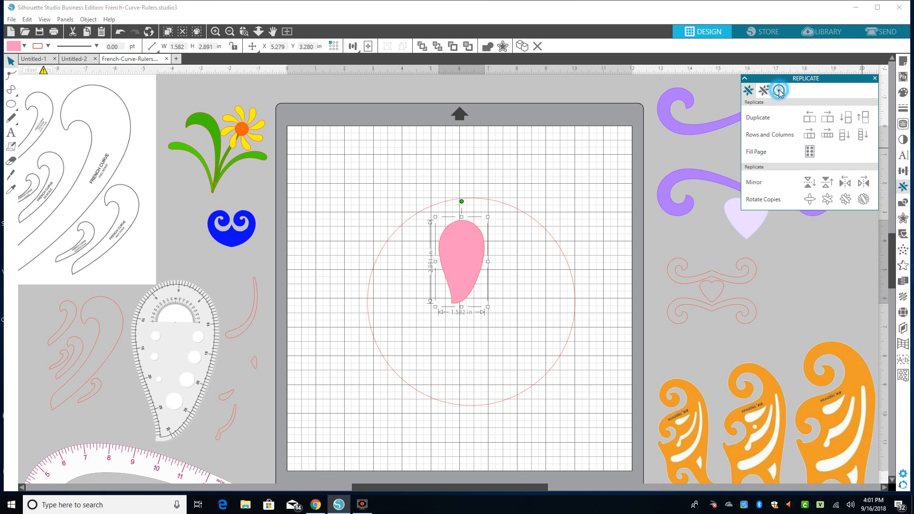
{"action": "left_click", "coordinate": [790, 118]}
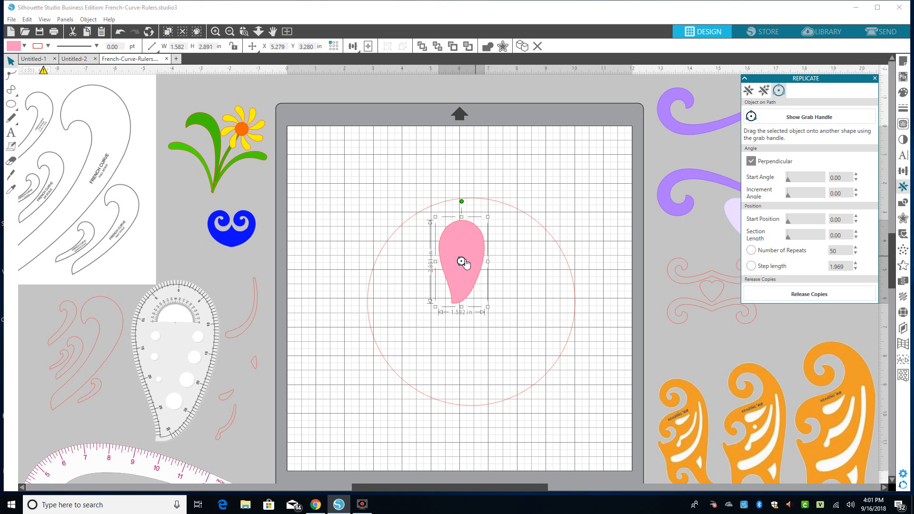
{"action": "left_click_drag", "start_coordinate": [465, 261], "coordinate": [469, 198]}
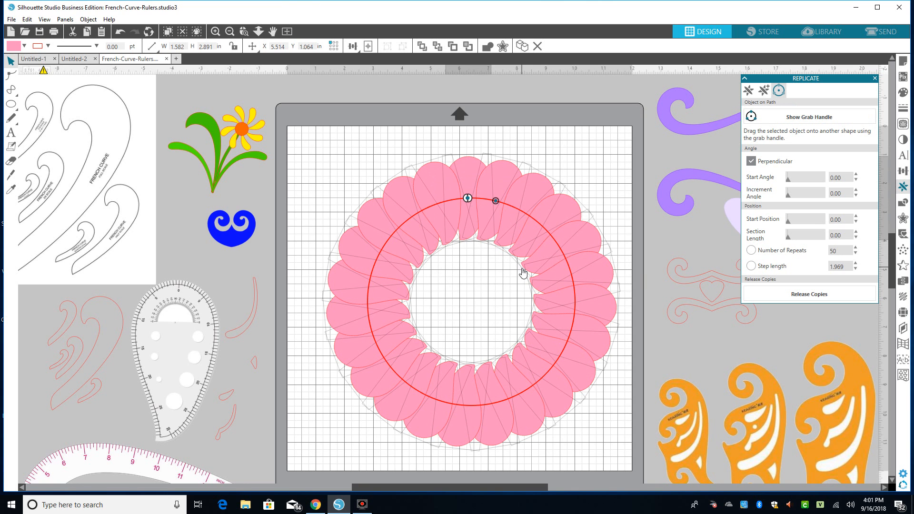
Widen the spacing of the replicated petals on the circle to 15 repeats
{"action": "left_click_drag", "start_coordinate": [505, 209], "coordinate": [515, 225]}
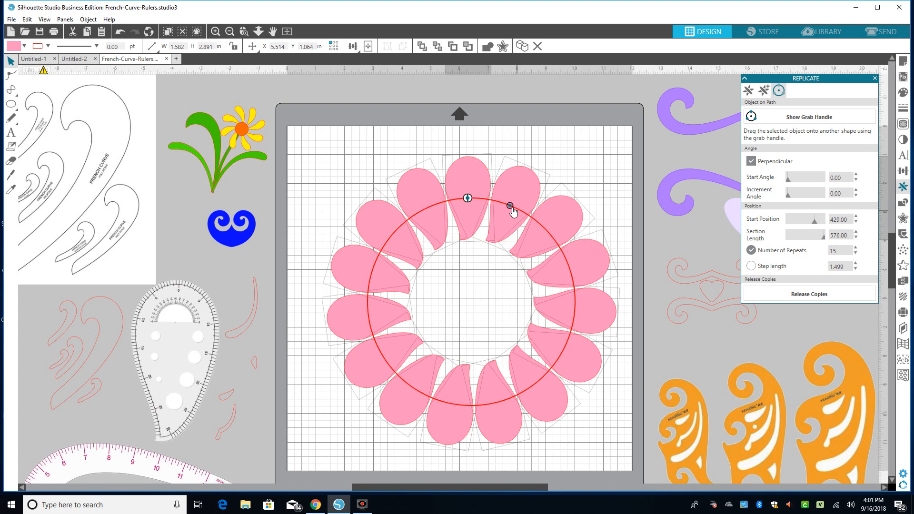
{"action": "left_click_drag", "start_coordinate": [513, 209], "coordinate": [517, 216]}
{"action": "left_click", "coordinate": [584, 156]}
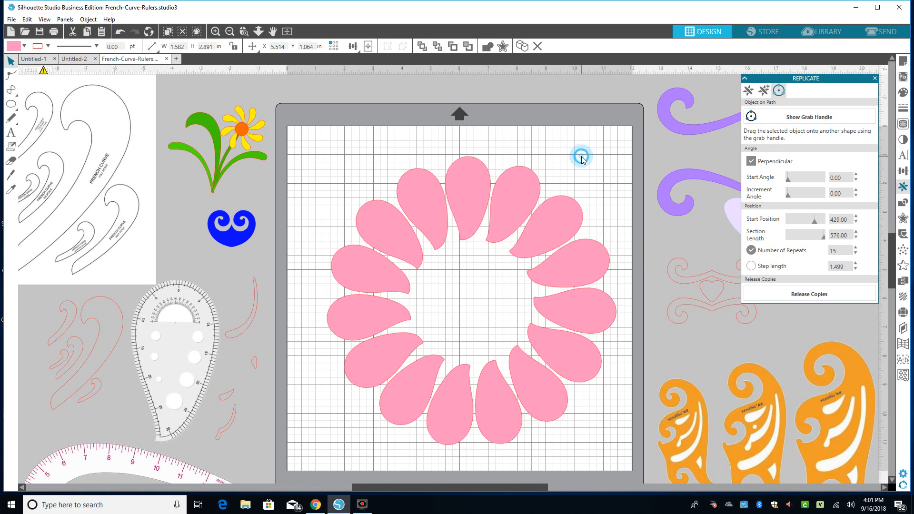
Select the petal ring and release its copies from the circular path
{"action": "left_click", "coordinate": [380, 223]}
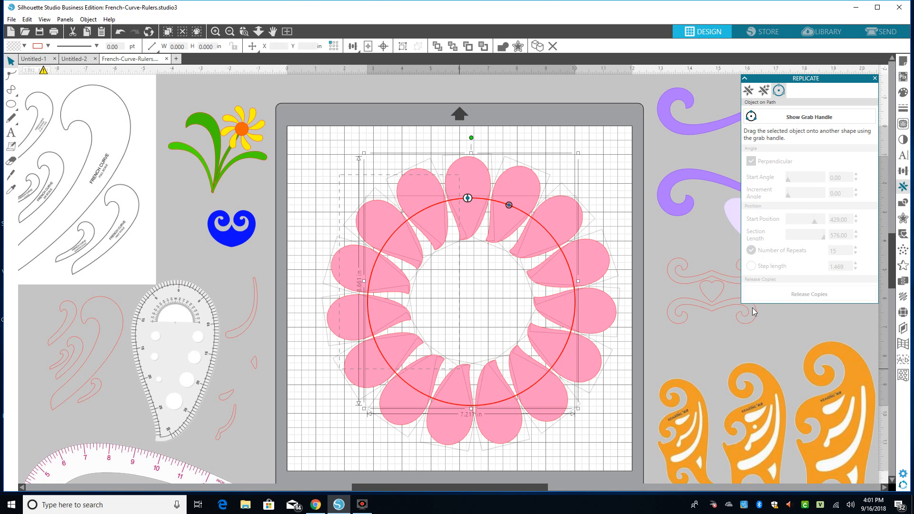
{"action": "left_click", "coordinate": [806, 297]}
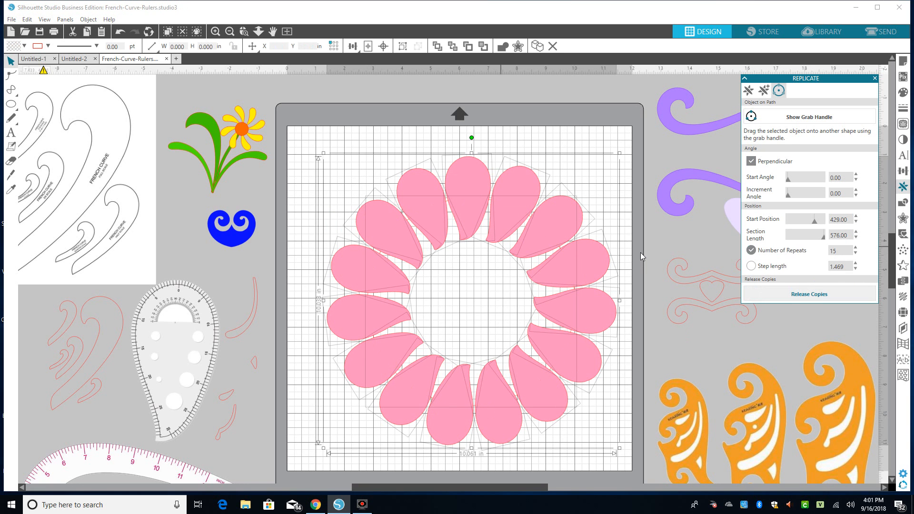
{"action": "left_click", "coordinate": [475, 269]}
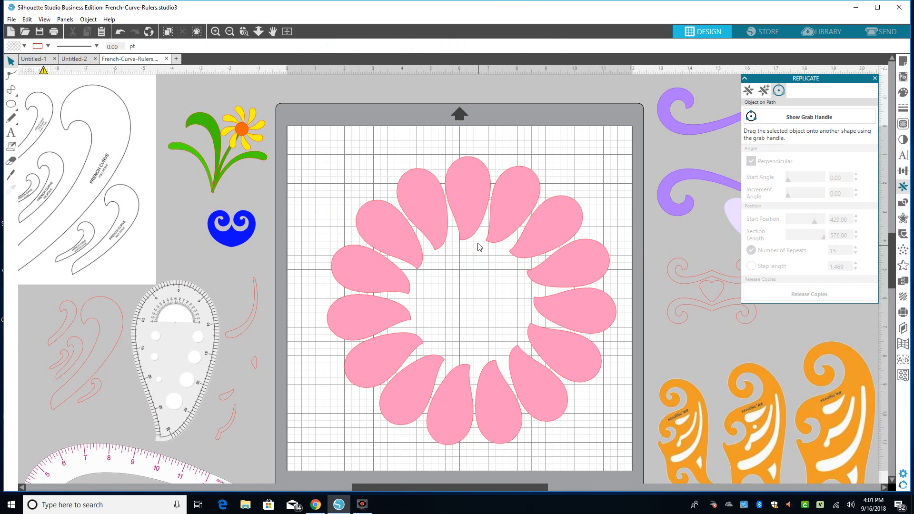
Try moving two of the released petals individually and undo each move
{"action": "left_click_drag", "start_coordinate": [529, 220], "coordinate": [525, 225]}
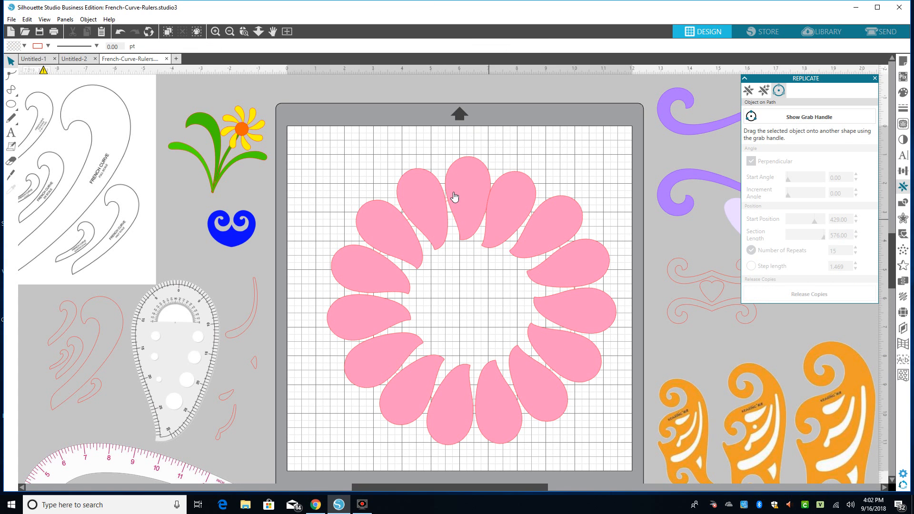
{"action": "left_click", "coordinate": [120, 31]}
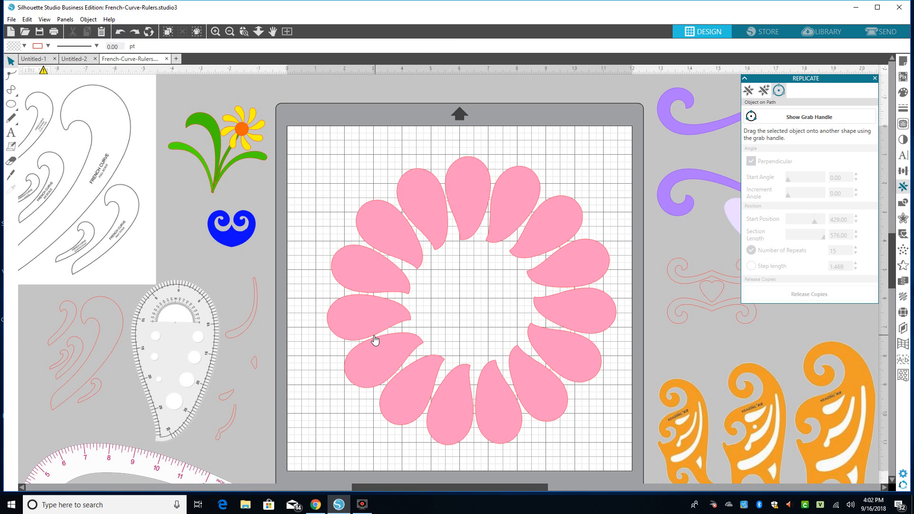
{"action": "left_click_drag", "start_coordinate": [374, 341], "coordinate": [366, 338]}
{"action": "left_click", "coordinate": [123, 31]}
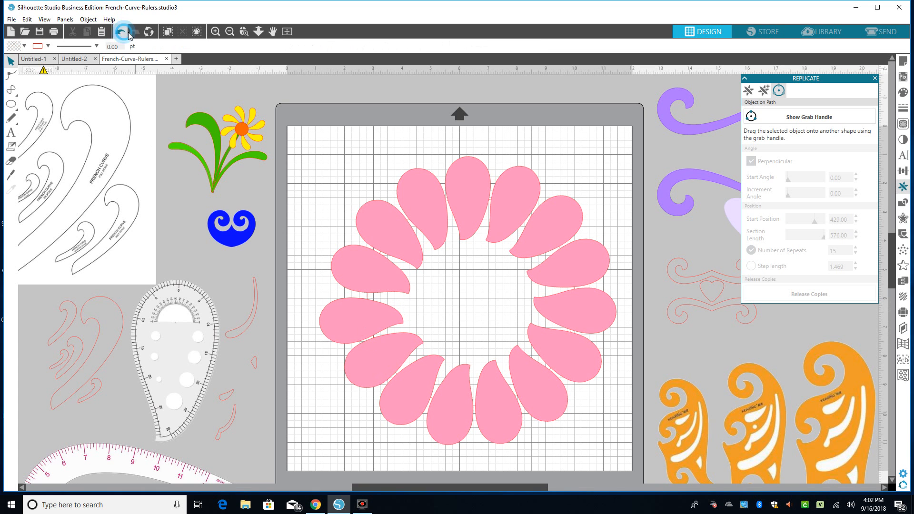
Pull the guide circle out from behind the petal ring and delete it
{"action": "left_click", "coordinate": [216, 32]}
{"action": "left_click", "coordinate": [216, 32]}
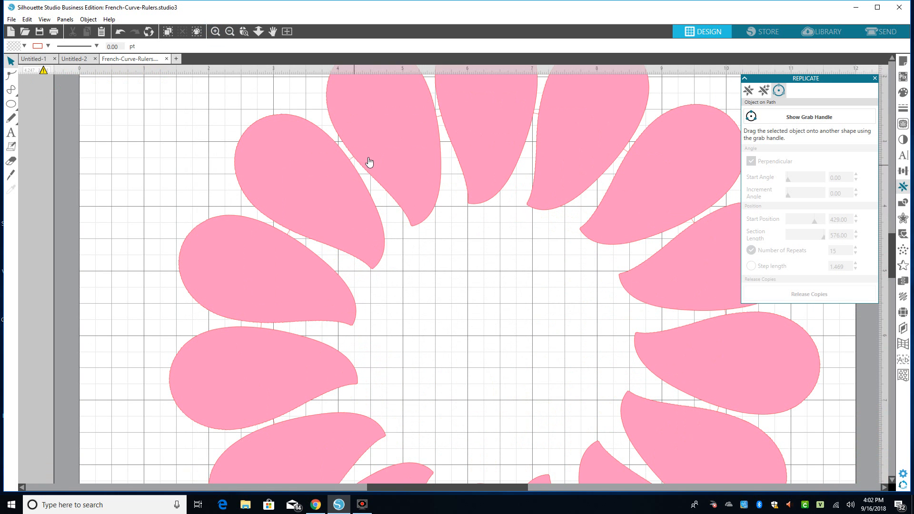
{"action": "left_click_drag", "start_coordinate": [353, 164], "coordinate": [153, 134]}
{"action": "left_click", "coordinate": [152, 126]}
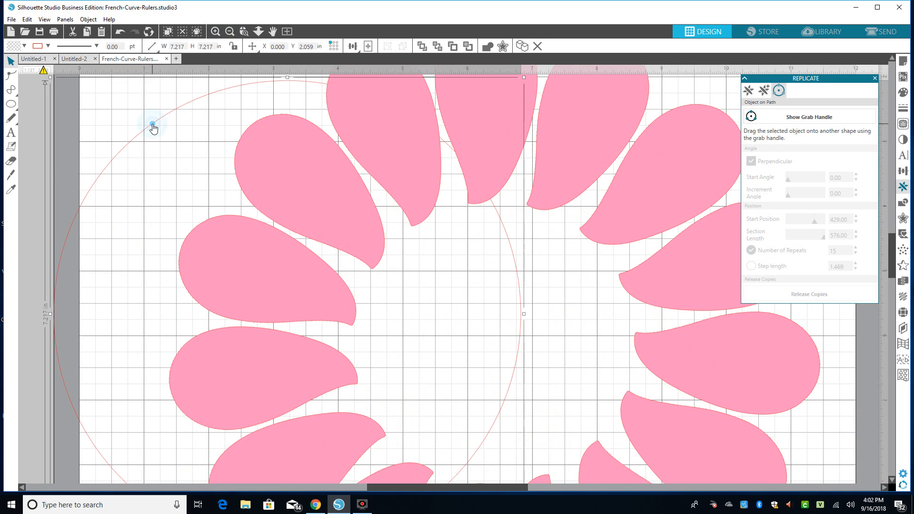
{"action": "left_click", "coordinate": [230, 32]}
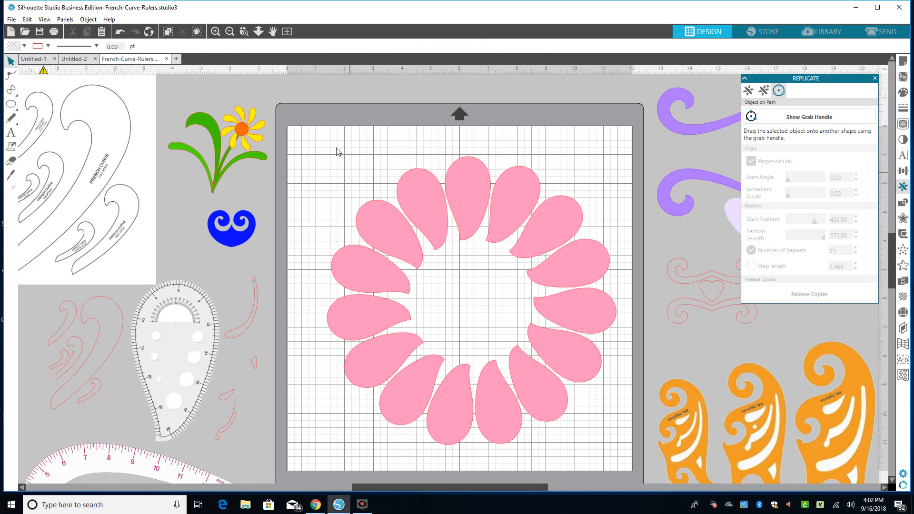
Scale the whole petal ring down to about 2.97 in wide and place it near the upper middle of the mat
{"action": "left_click_drag", "start_coordinate": [306, 208], "coordinate": [433, 263]}
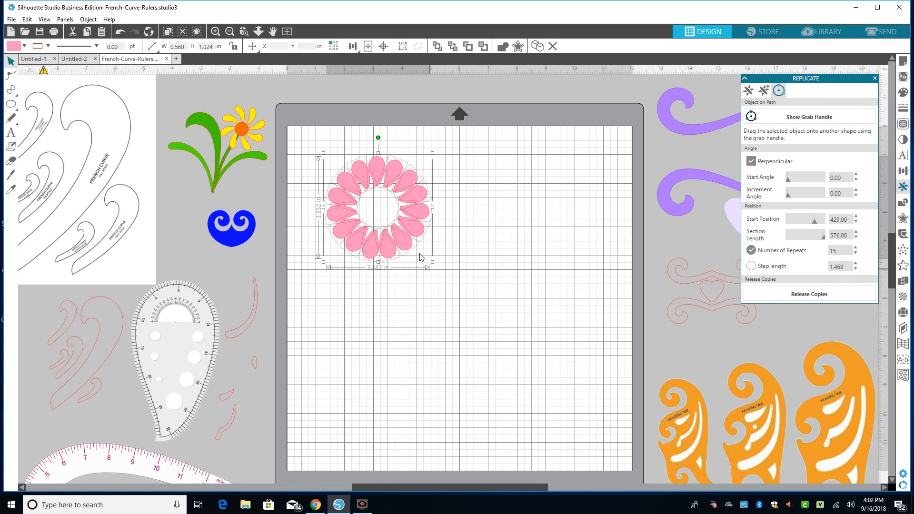
{"action": "left_click", "coordinate": [433, 262]}
{"action": "left_click_drag", "start_coordinate": [433, 262], "coordinate": [449, 220]}
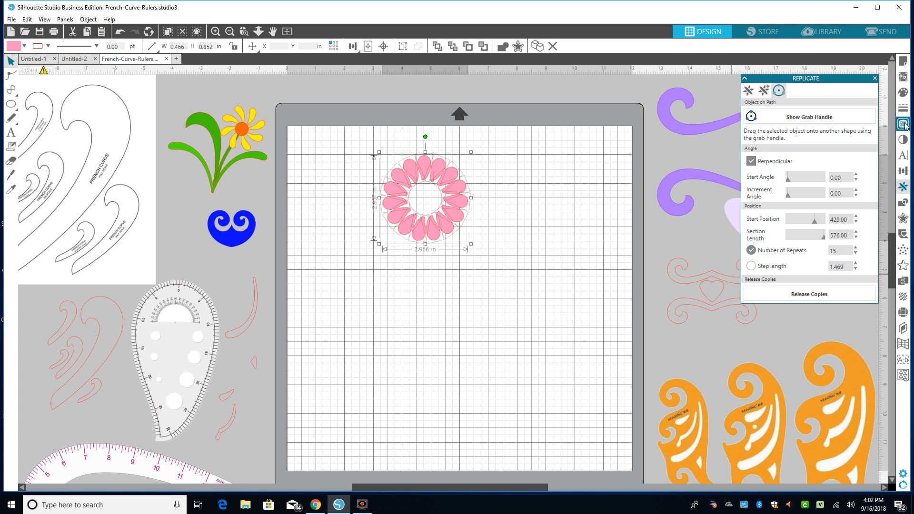
{"action": "left_click", "coordinate": [904, 218]}
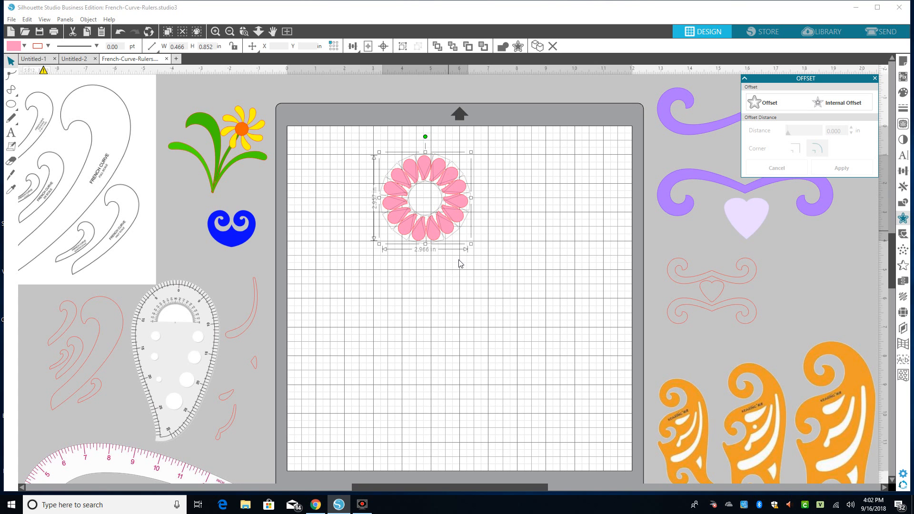
{"action": "left_click", "coordinate": [460, 275]}
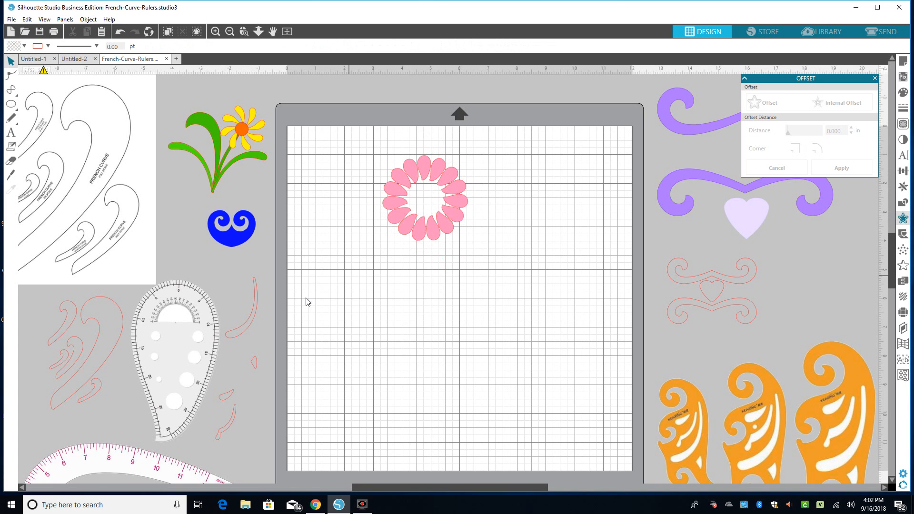
Bring the thin curved sliver and the large traced French curve scroll onto the mat below the petal ring
{"action": "left_click_drag", "start_coordinate": [252, 318], "coordinate": [457, 349]}
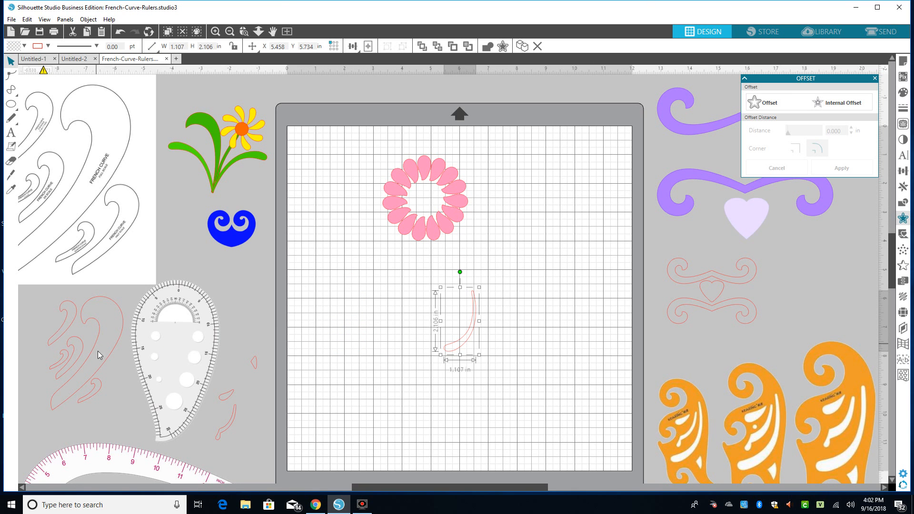
{"action": "left_click", "coordinate": [59, 337]}
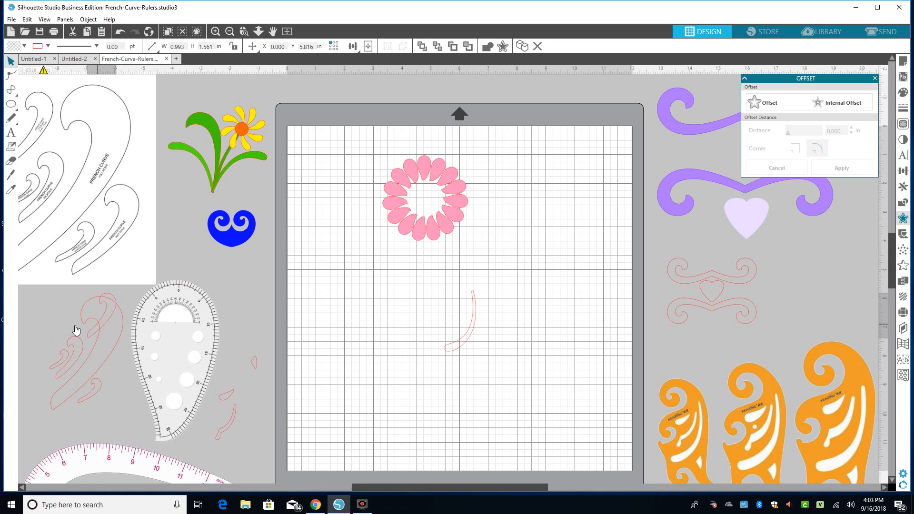
{"action": "left_click_drag", "start_coordinate": [116, 349], "coordinate": [408, 340]}
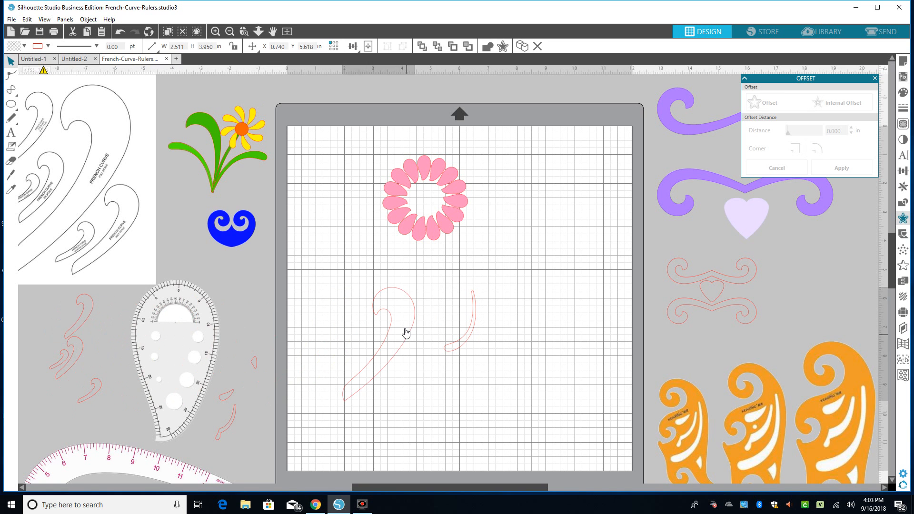
{"action": "left_click", "coordinate": [470, 340]}
{"action": "left_click_drag", "start_coordinate": [495, 345], "coordinate": [499, 346]}
Rotate the large scroll counter-clockwise so its tail points downward and position it just below the petal ring
{"action": "left_click", "coordinate": [409, 347]}
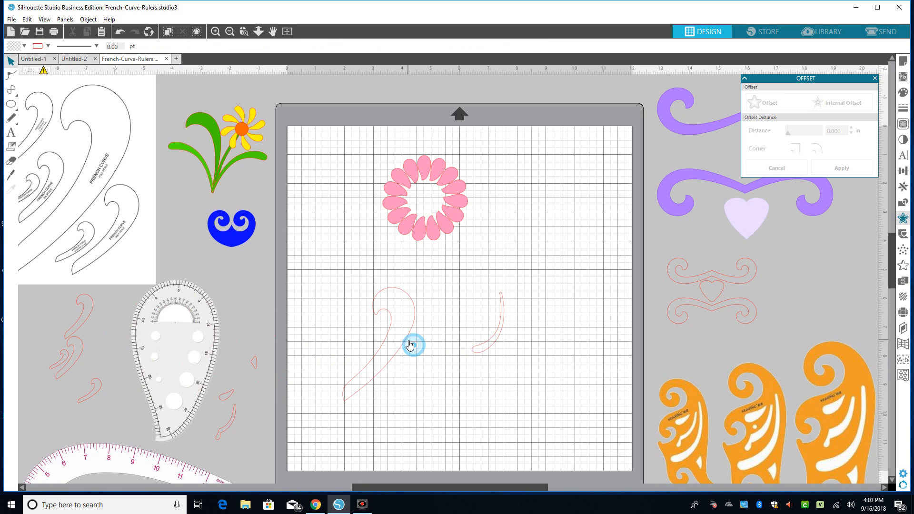
{"action": "left_click_drag", "start_coordinate": [381, 270], "coordinate": [316, 298]}
{"action": "left_click_drag", "start_coordinate": [402, 372], "coordinate": [412, 333]}
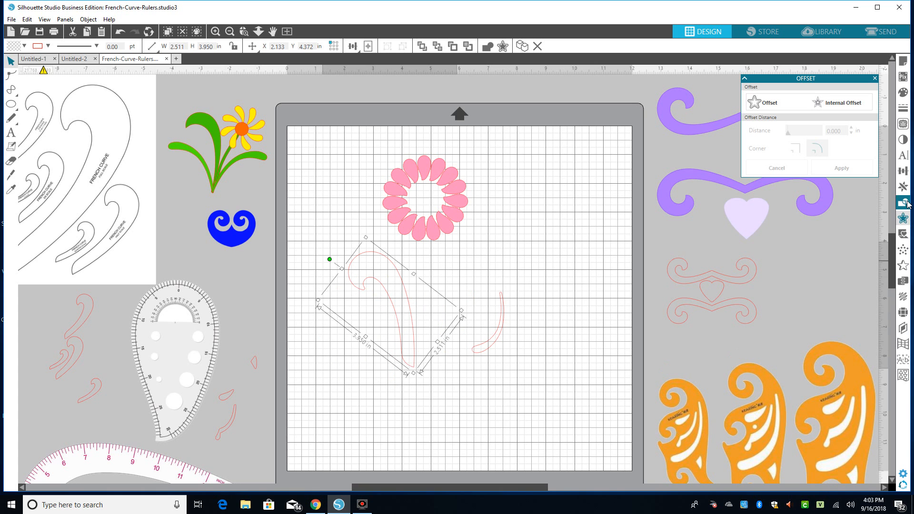
{"action": "left_click", "coordinate": [904, 218]}
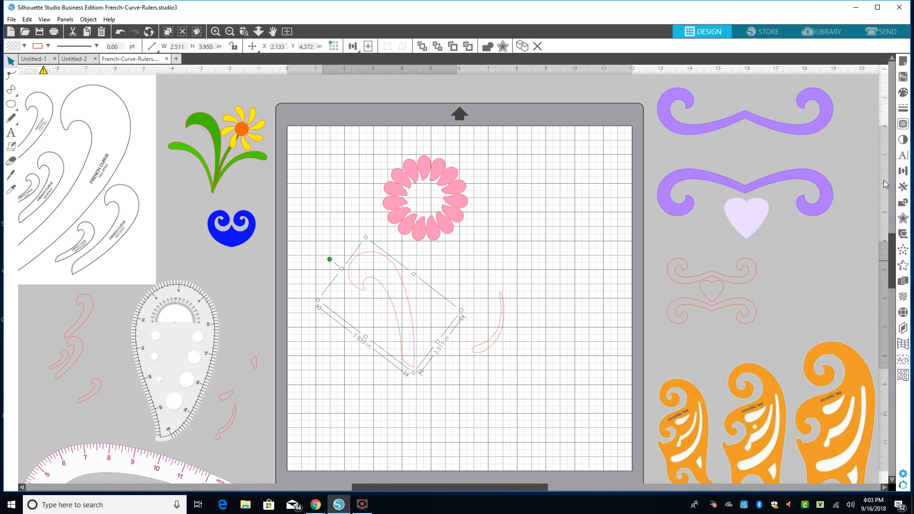
{"action": "left_click", "coordinate": [904, 218]}
{"action": "left_click", "coordinate": [838, 104]}
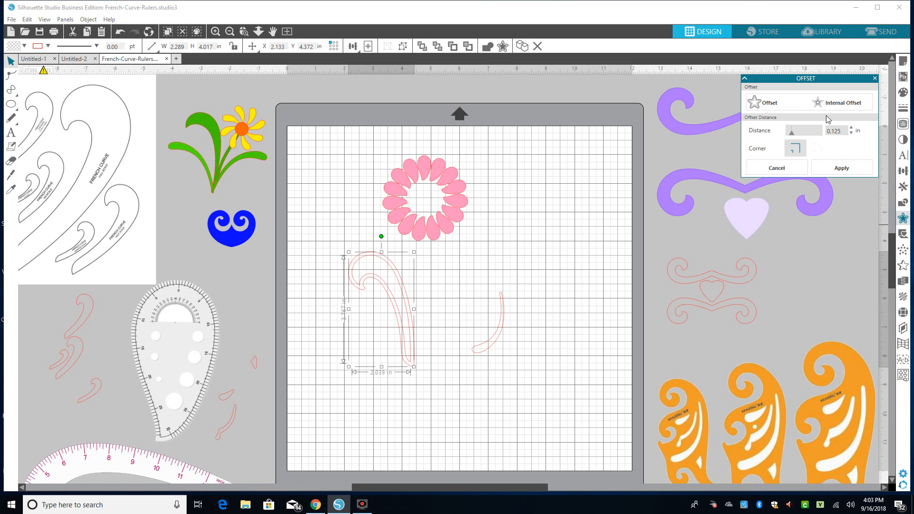
{"action": "double_click", "coordinate": [832, 131]}
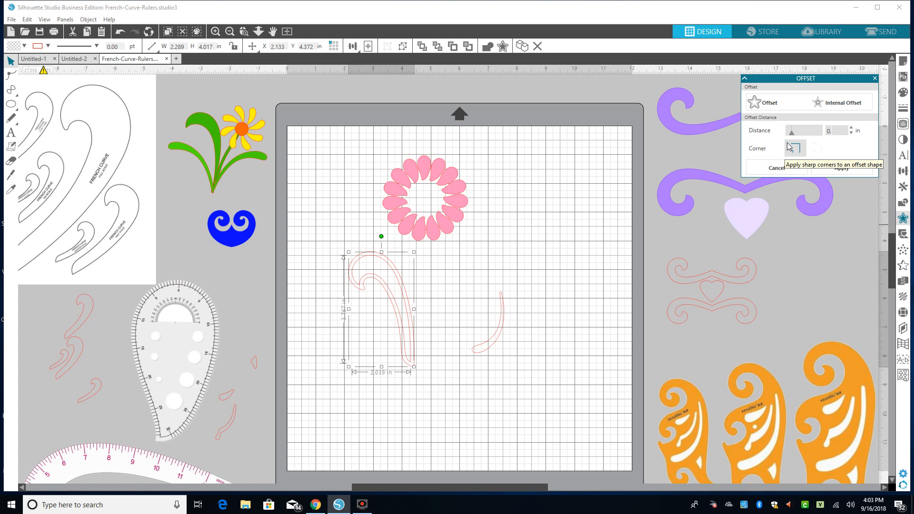
{"action": "type", "text": "0.75"}
{"action": "key", "text": "Return"}
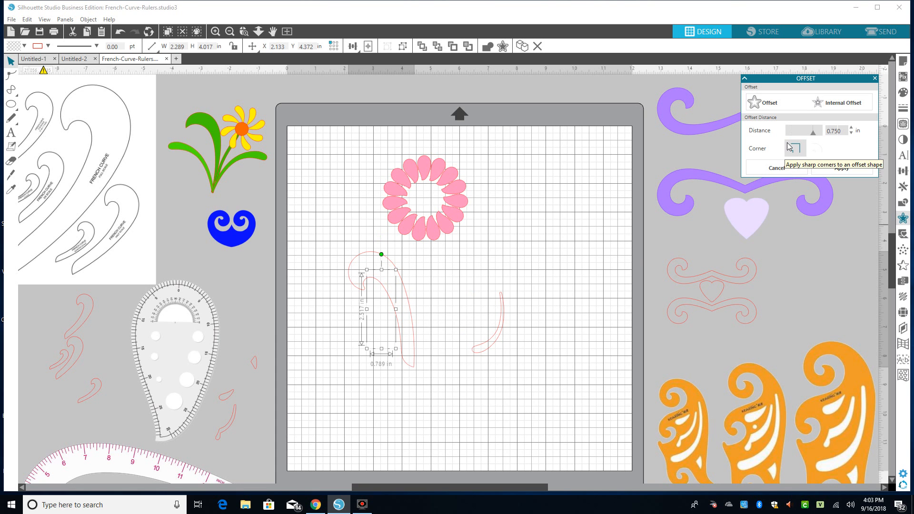
{"action": "left_click", "coordinate": [598, 202]}
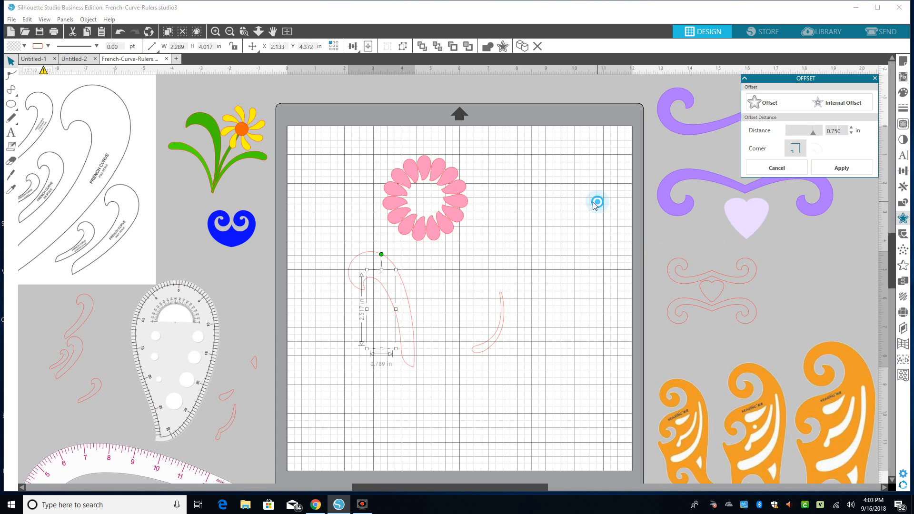
Create an internal offset of the large scroll at a distance of 0.125 in
{"action": "left_click", "coordinate": [407, 296]}
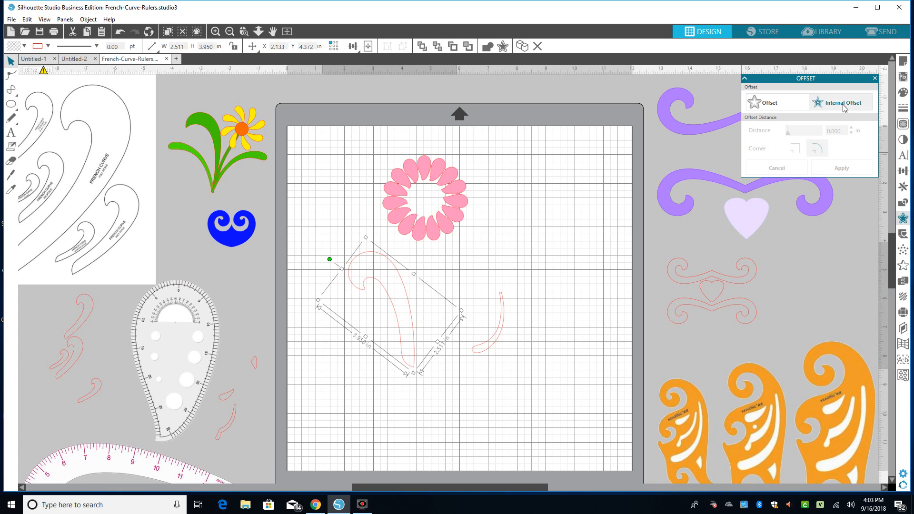
{"action": "left_click", "coordinate": [820, 106]}
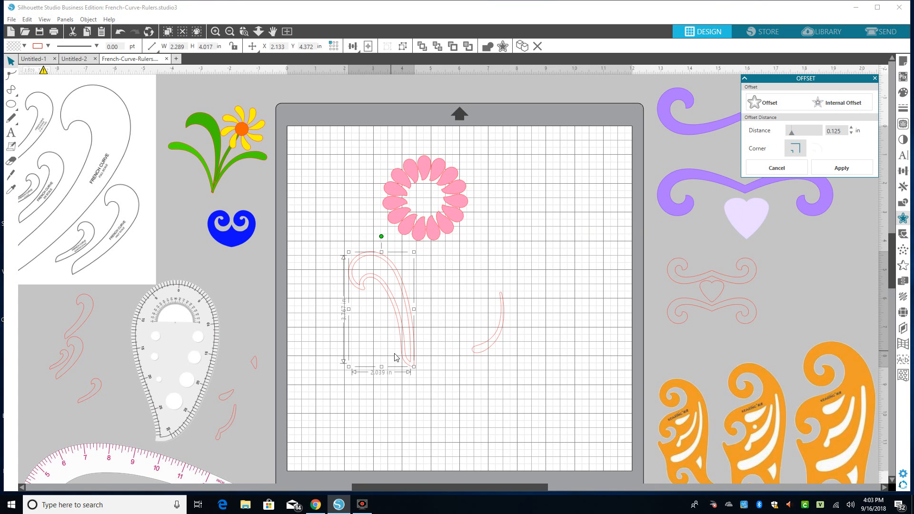
{"action": "left_click", "coordinate": [837, 163]}
Move the original large scroll off the mat beside the other traced curves, leaving the slimmer offset shape in place
{"action": "left_click", "coordinate": [423, 376]}
{"action": "left_click_drag", "start_coordinate": [410, 367], "coordinate": [341, 434]}
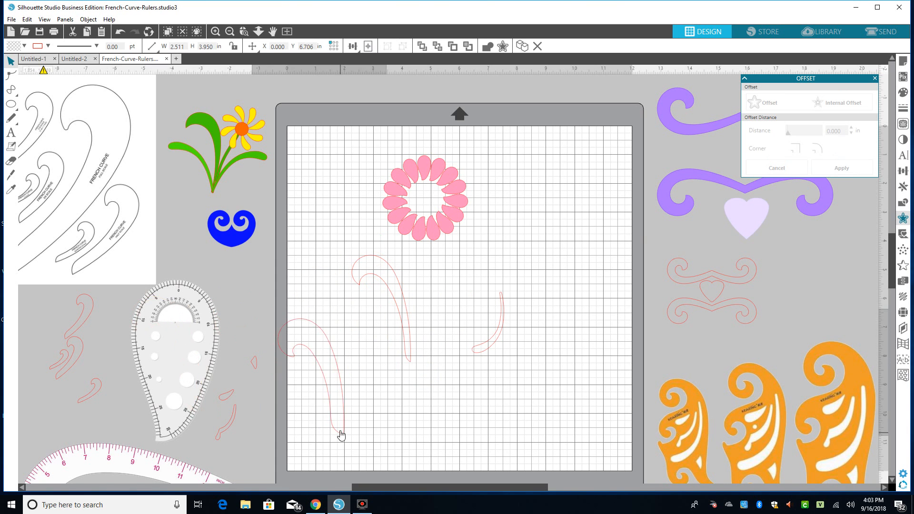
{"action": "left_click", "coordinate": [374, 399]}
{"action": "left_click_drag", "start_coordinate": [330, 400], "coordinate": [134, 375]}
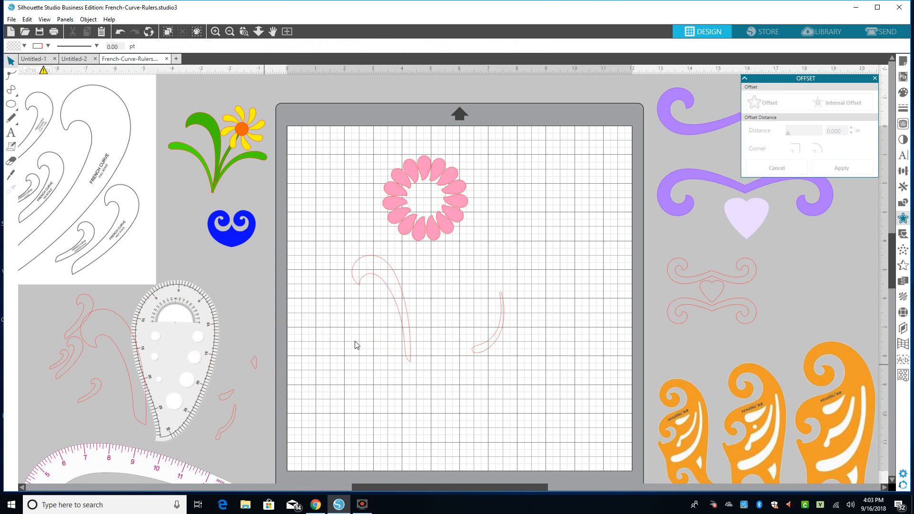
Replicate the slim scroll as a mirrored copy to its right
{"action": "left_click", "coordinate": [403, 326]}
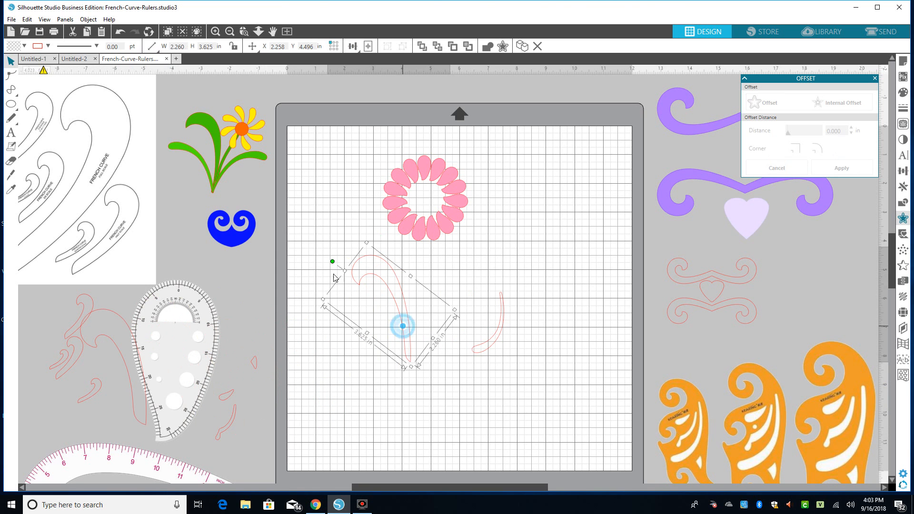
{"action": "left_click", "coordinate": [88, 19]}
{"action": "mouse_move", "coordinate": [128, 74]}
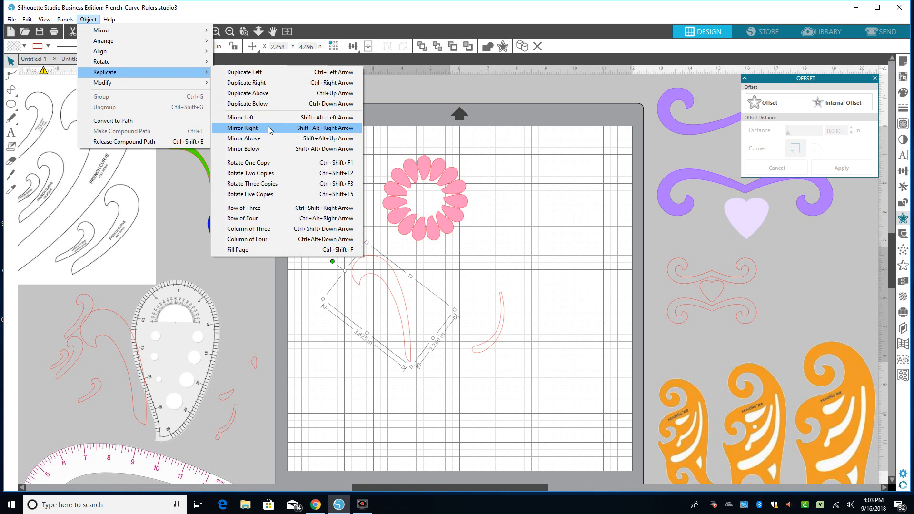
{"action": "left_click", "coordinate": [264, 127]}
Move the left scroll leaf up beside the petal ring and tilt it slightly counter-clockwise
{"action": "left_click_drag", "start_coordinate": [371, 262], "coordinate": [364, 218]}
{"action": "left_click", "coordinate": [396, 276]}
{"action": "left_click", "coordinate": [401, 287]}
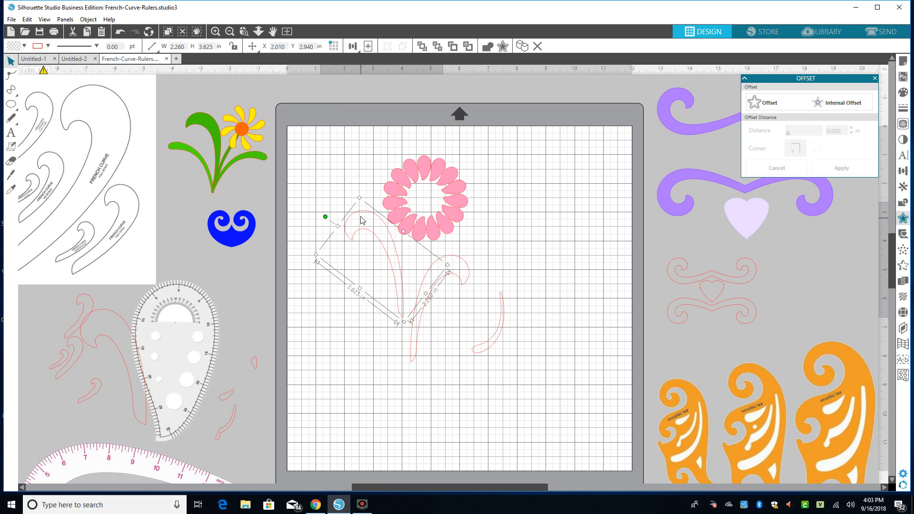
{"action": "left_click_drag", "start_coordinate": [326, 218], "coordinate": [318, 230]}
{"action": "left_click_drag", "start_coordinate": [398, 265], "coordinate": [399, 263]}
Move the mirrored scroll leaf up to the right side of the petal ring and tilt it slightly clockwise
{"action": "left_click_drag", "start_coordinate": [418, 353], "coordinate": [467, 276]}
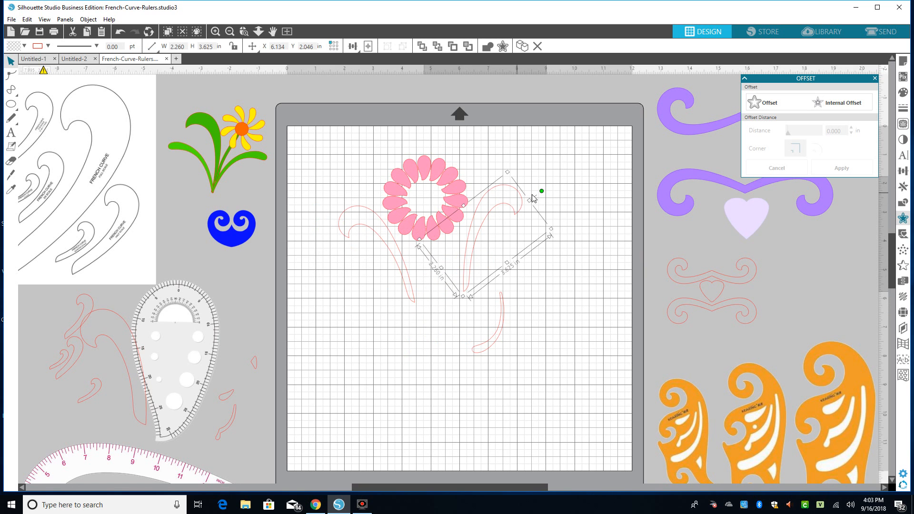
{"action": "left_click_drag", "start_coordinate": [543, 193], "coordinate": [550, 205]}
{"action": "left_click_drag", "start_coordinate": [477, 241], "coordinate": [461, 250]}
Tilt the left leaf further outward and nudge both leaves until their tips meet below the flower
{"action": "left_click", "coordinate": [411, 305]}
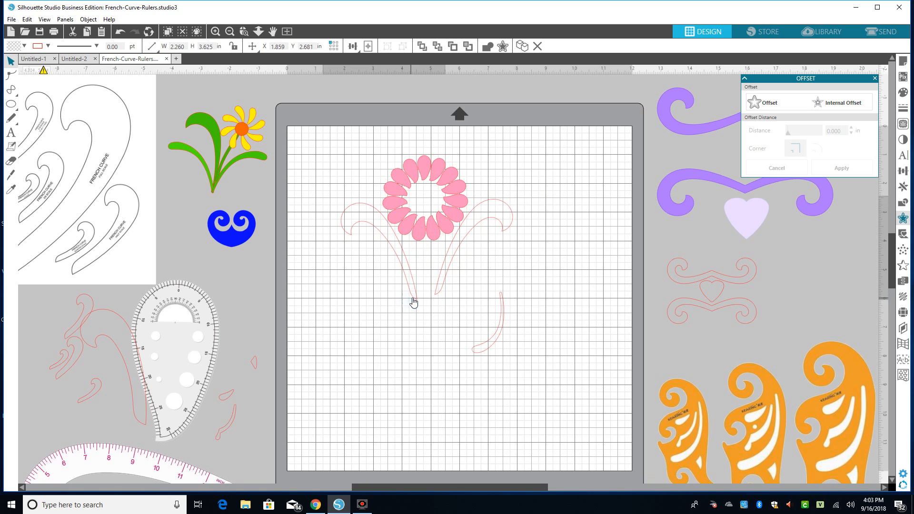
{"action": "left_click", "coordinate": [356, 218]}
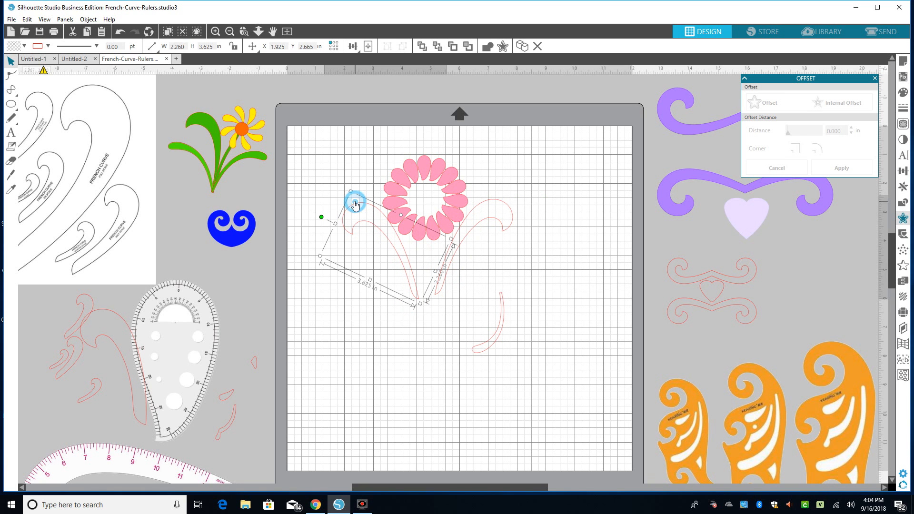
{"action": "left_click_drag", "start_coordinate": [325, 220], "coordinate": [317, 231]}
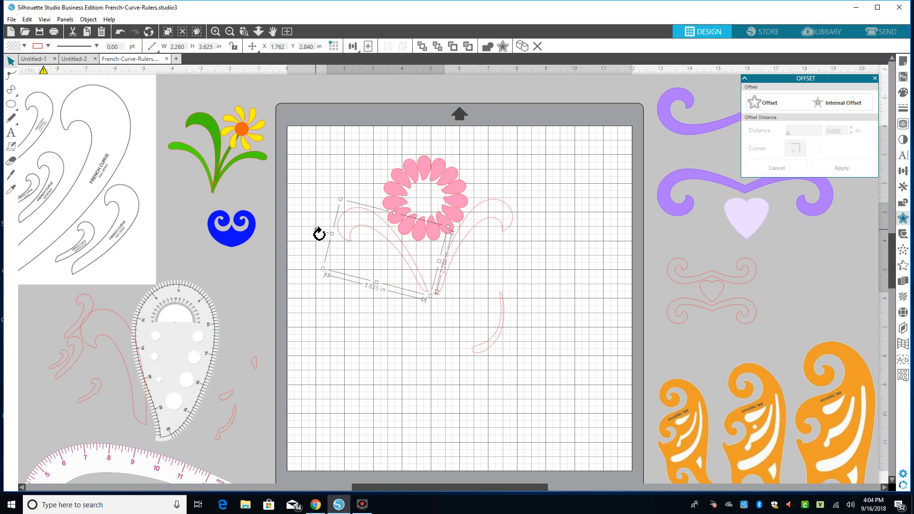
{"action": "left_click", "coordinate": [418, 275]}
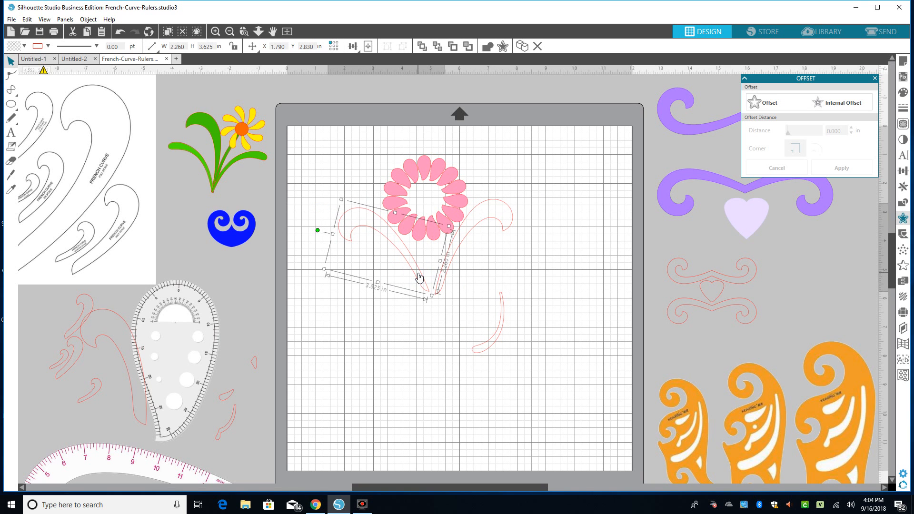
{"action": "left_click", "coordinate": [446, 278]}
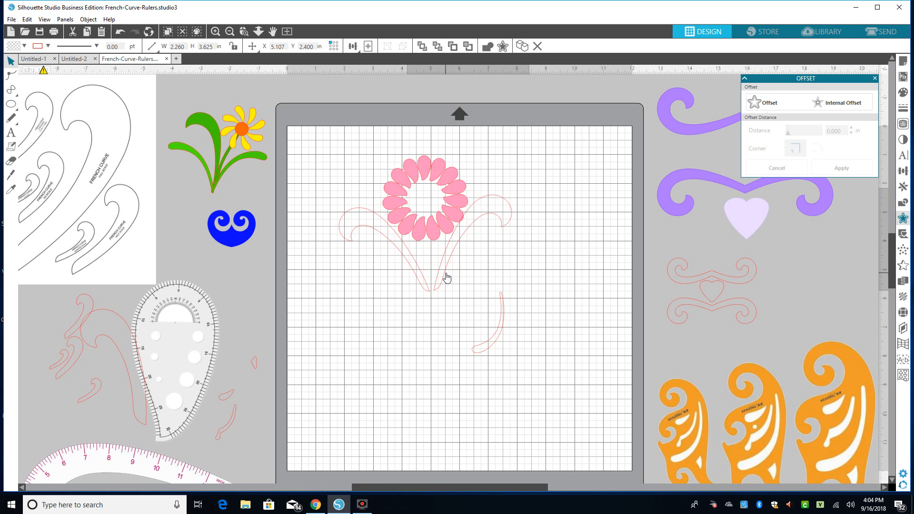
Fill both scroll leaves with dark green
{"action": "left_click", "coordinate": [904, 94]}
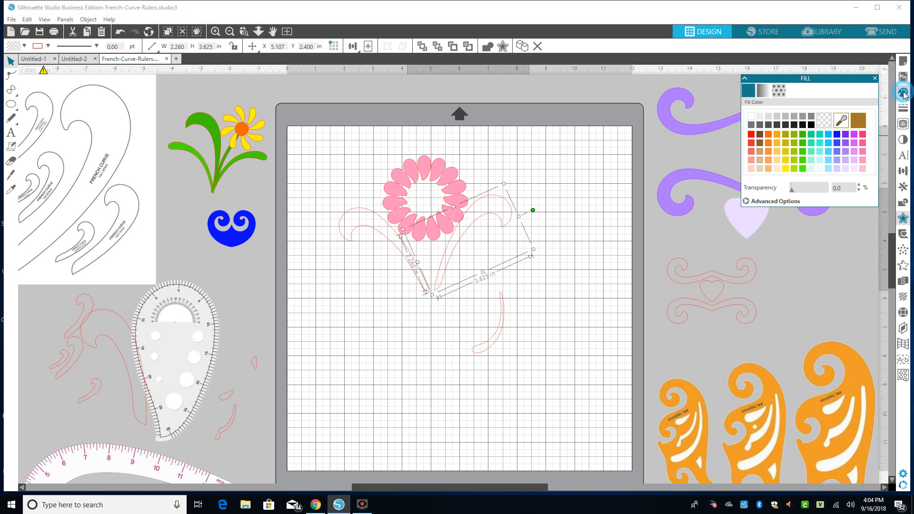
{"action": "left_click", "coordinate": [803, 134]}
{"action": "left_click", "coordinate": [386, 237]}
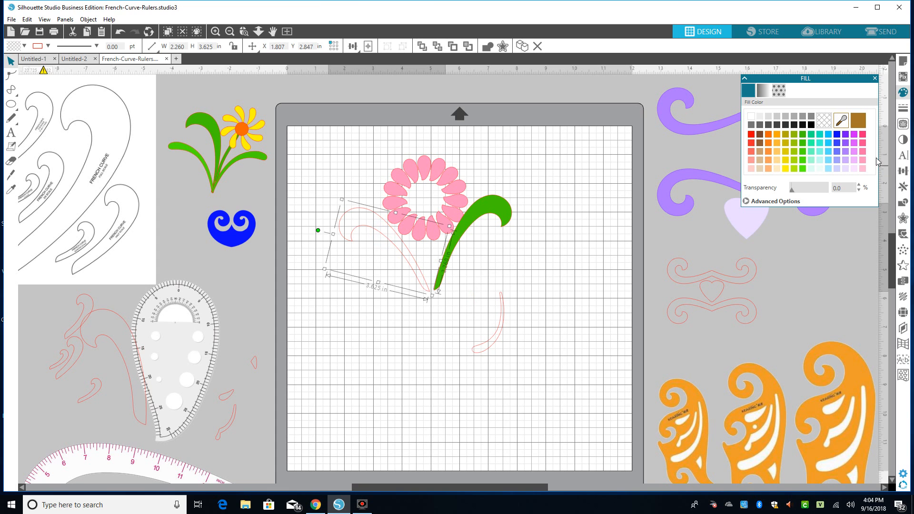
{"action": "left_click", "coordinate": [804, 135]}
{"action": "left_click", "coordinate": [610, 216]}
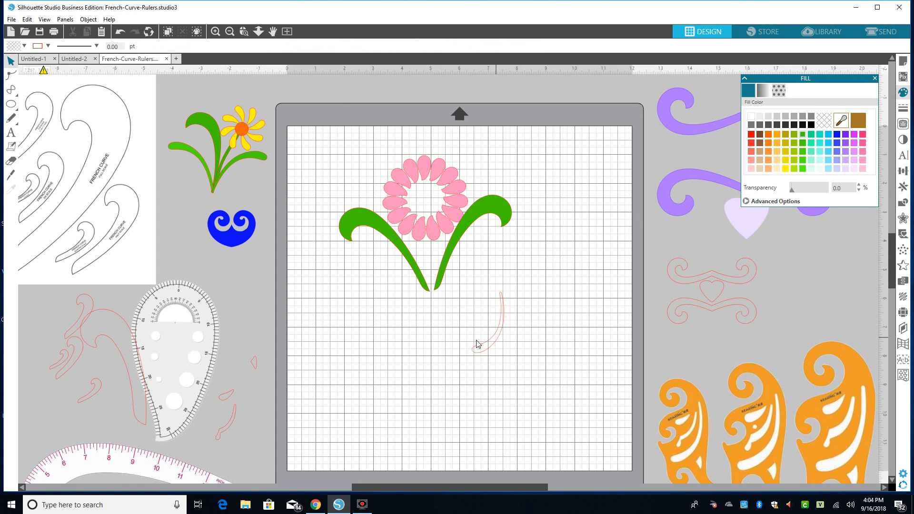
Turn the thin curved sliver upside down and fit it under the right leaf with its tip at the leaf base
{"action": "left_click_drag", "start_coordinate": [481, 356], "coordinate": [446, 362]}
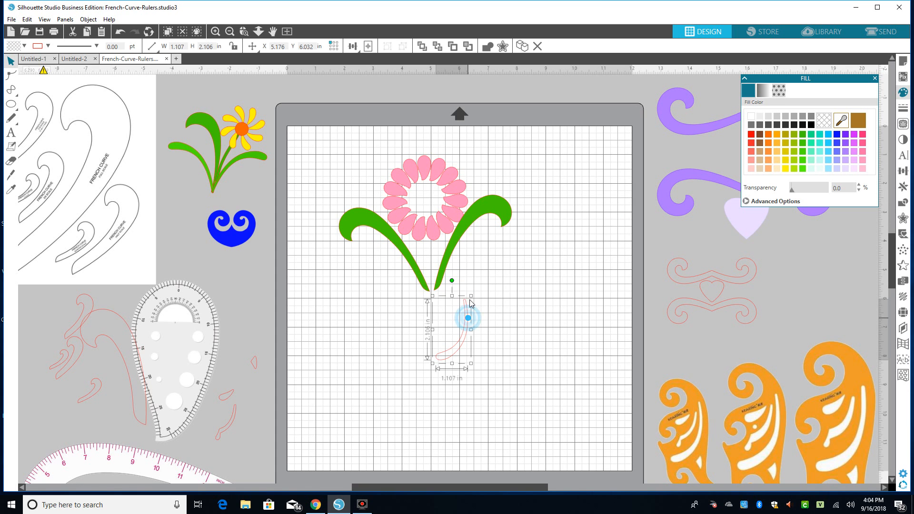
{"action": "left_click_drag", "start_coordinate": [453, 281], "coordinate": [455, 377]}
{"action": "left_click_drag", "start_coordinate": [436, 337], "coordinate": [449, 278]}
{"action": "left_click_drag", "start_coordinate": [469, 320], "coordinate": [443, 312]}
{"action": "left_click_drag", "start_coordinate": [477, 257], "coordinate": [480, 251]}
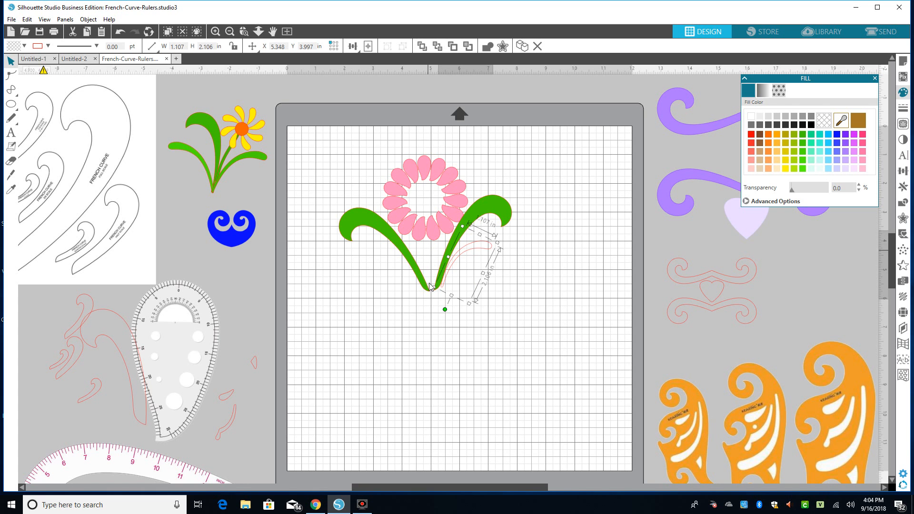
Bring the small curved sliver from beside the ruler templates onto the page, turn it upside down and place it between the two leaves
{"action": "left_click_drag", "start_coordinate": [228, 423], "coordinate": [386, 371]}
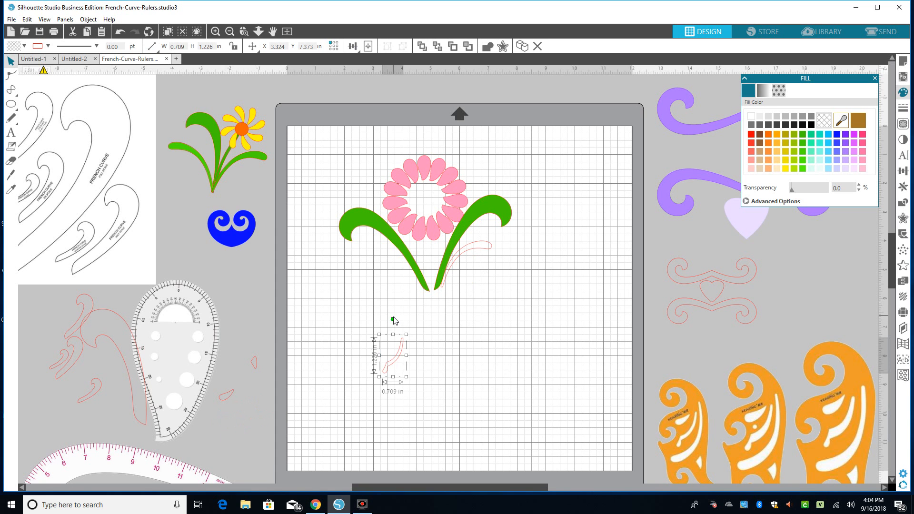
{"action": "left_click_drag", "start_coordinate": [394, 322], "coordinate": [431, 465]}
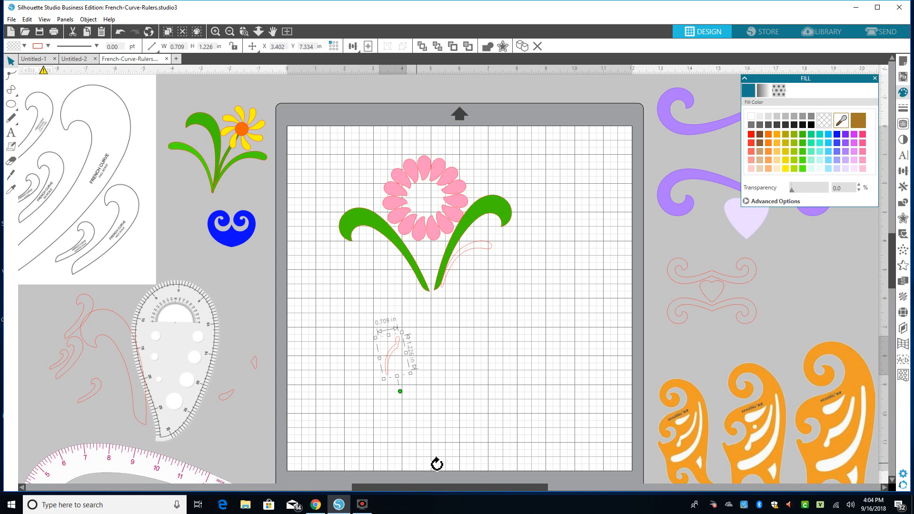
{"action": "left_click_drag", "start_coordinate": [395, 359], "coordinate": [435, 259]}
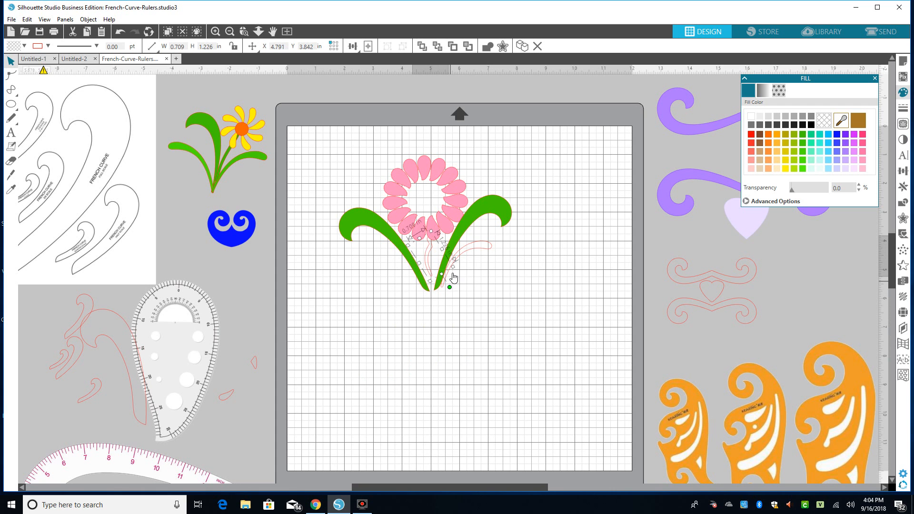
Enlarge the middle sliver to about 1.18 x 2.04 in and fit it as a stem from the leaf base to the petals
{"action": "left_click_drag", "start_coordinate": [431, 280], "coordinate": [431, 260]}
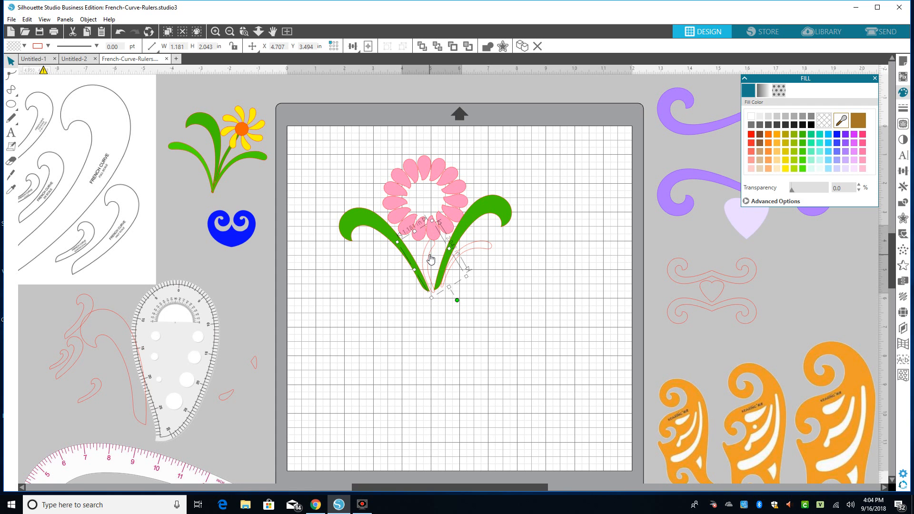
{"action": "double_click", "coordinate": [432, 260]}
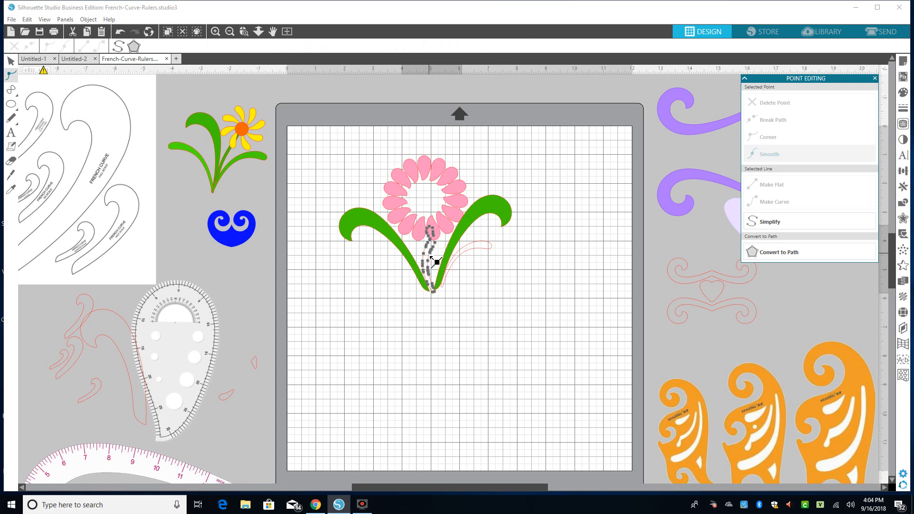
{"action": "left_click", "coordinate": [444, 325]}
{"action": "left_click_drag", "start_coordinate": [430, 273], "coordinate": [429, 270]}
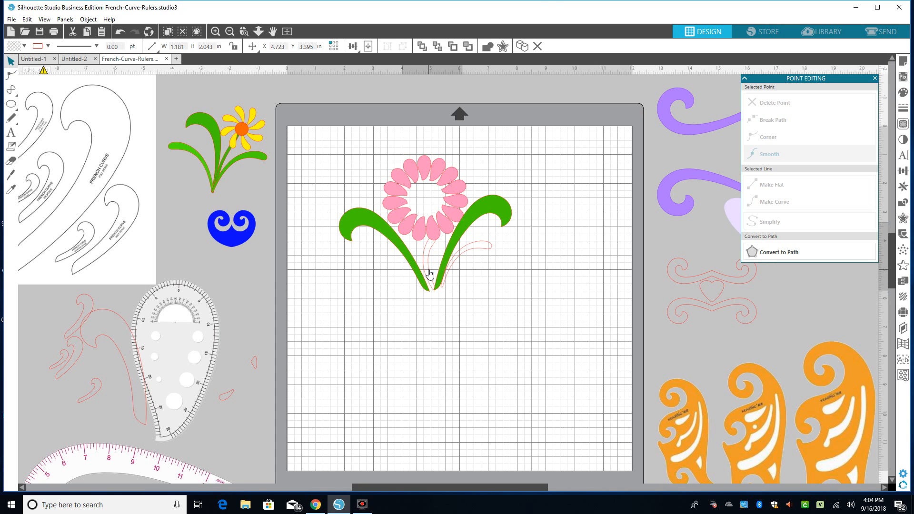
{"action": "left_click", "coordinate": [446, 274]}
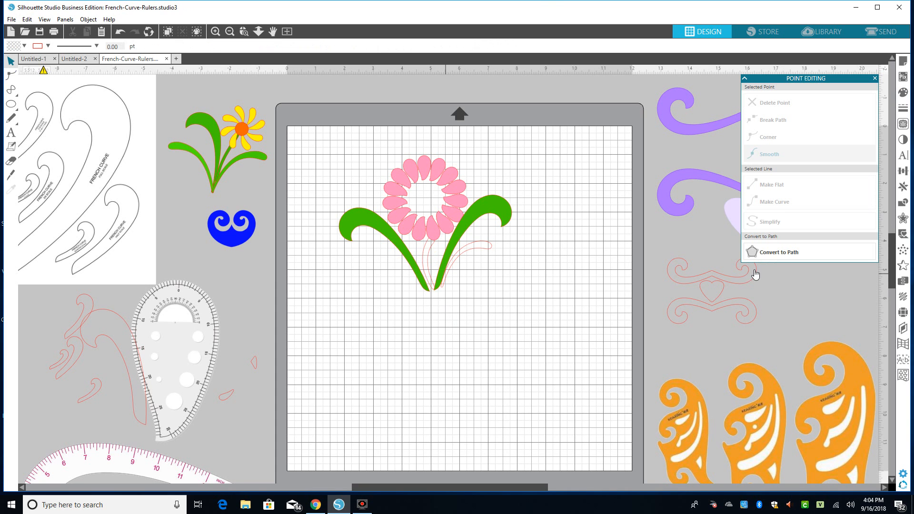
Fill the flower stem with the same dark green as the leaves
{"action": "left_click", "coordinate": [905, 127]}
{"action": "left_click", "coordinate": [903, 108]}
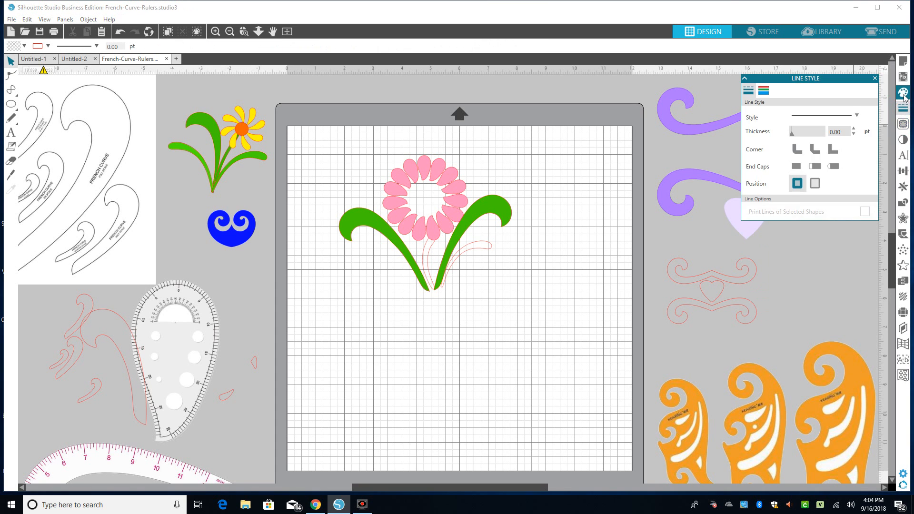
{"action": "left_click", "coordinate": [903, 93]}
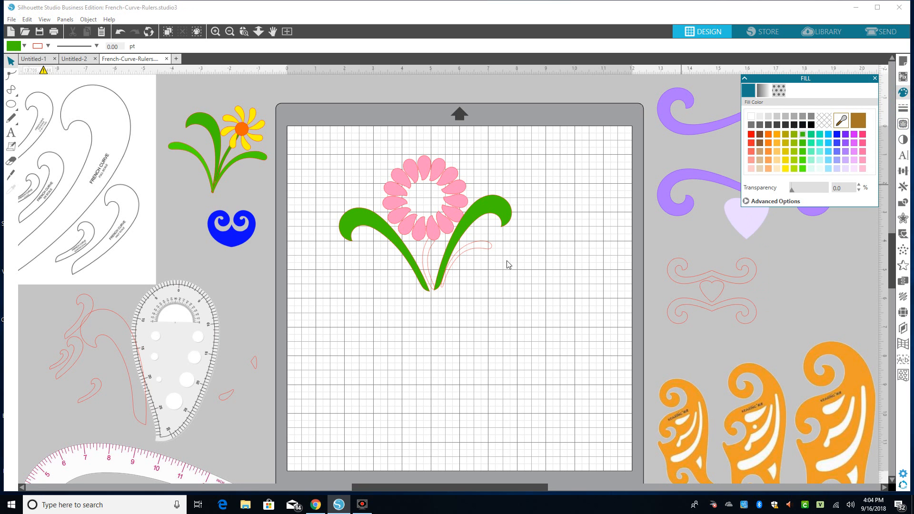
{"action": "left_click", "coordinate": [430, 259]}
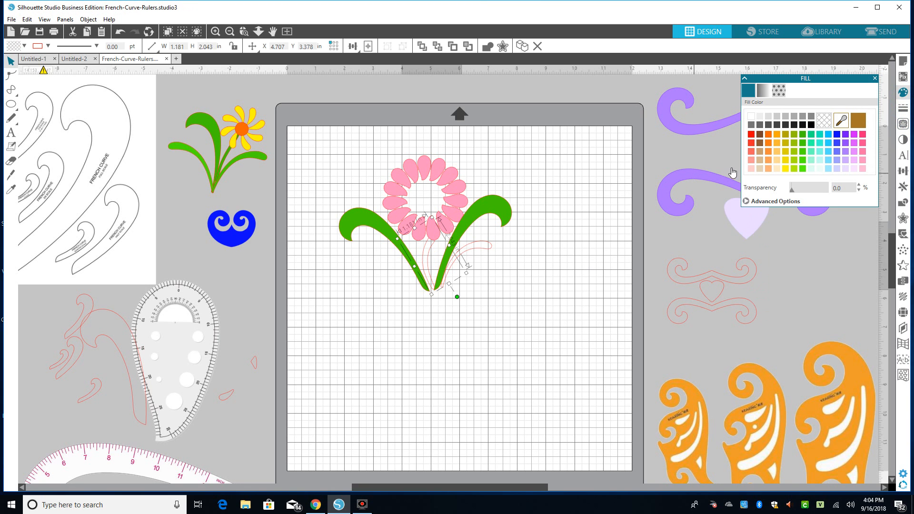
{"action": "left_click", "coordinate": [805, 138]}
{"action": "left_click", "coordinate": [525, 292]}
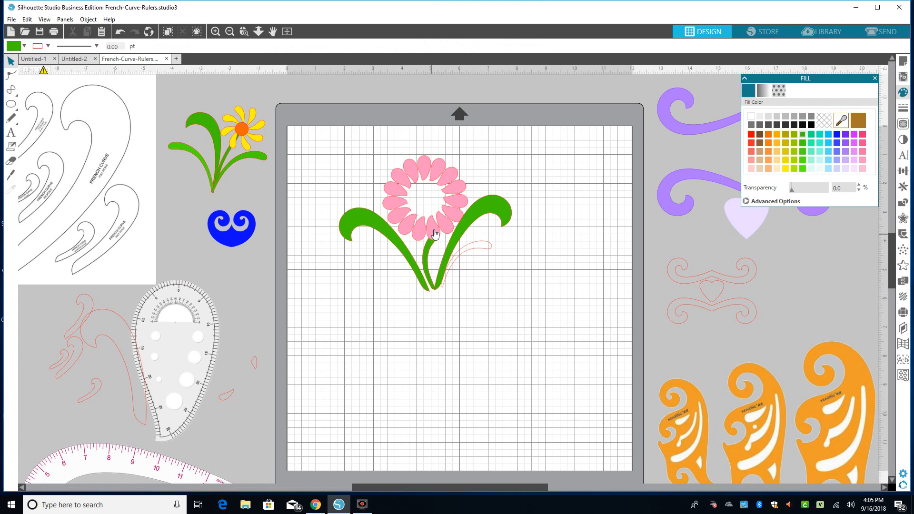
Move the right scroll leaf away beyond the page's upper right edge and nudge the left leaf against the stem
{"action": "left_click", "coordinate": [465, 252]}
{"action": "left_click_drag", "start_coordinate": [462, 257], "coordinate": [487, 266]}
{"action": "left_click", "coordinate": [451, 271]}
{"action": "left_click_drag", "start_coordinate": [512, 224], "coordinate": [653, 145]}
{"action": "left_click_drag", "start_coordinate": [416, 276], "coordinate": [420, 276]}
Enlarge the outlined thin leaf to about 1.92 x 3.65 in, fit it against the stem base and fill it dark green
{"action": "left_click", "coordinate": [468, 291]}
{"action": "left_click_drag", "start_coordinate": [495, 316], "coordinate": [493, 395]}
{"action": "left_click_drag", "start_coordinate": [490, 267], "coordinate": [477, 231]}
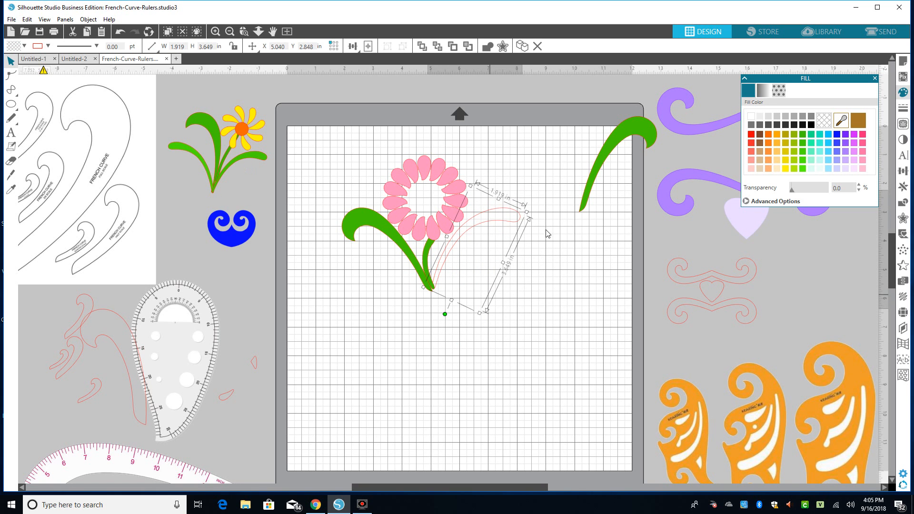
{"action": "left_click", "coordinate": [804, 134]}
{"action": "left_click", "coordinate": [582, 357]}
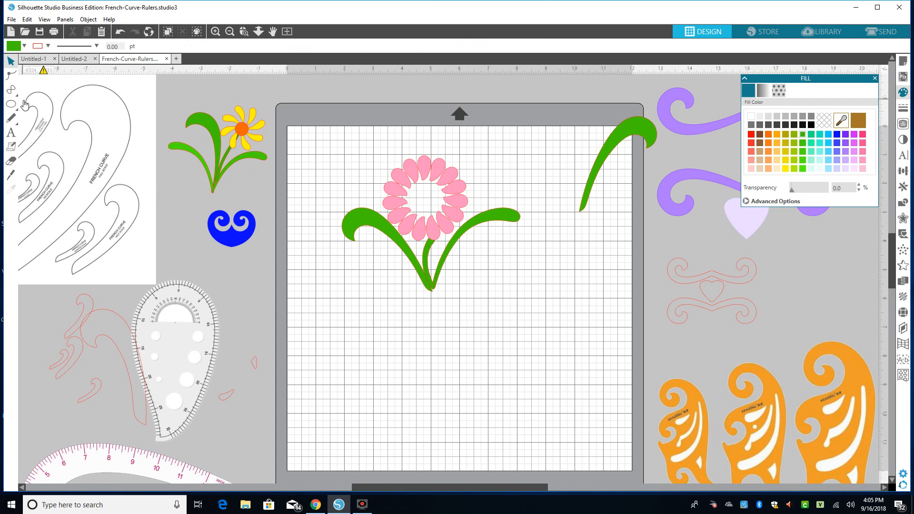
Draw a circle about 1.38 in across, fill it with bright pink and place it in the middle of the petal ring
{"action": "left_click", "coordinate": [11, 104]}
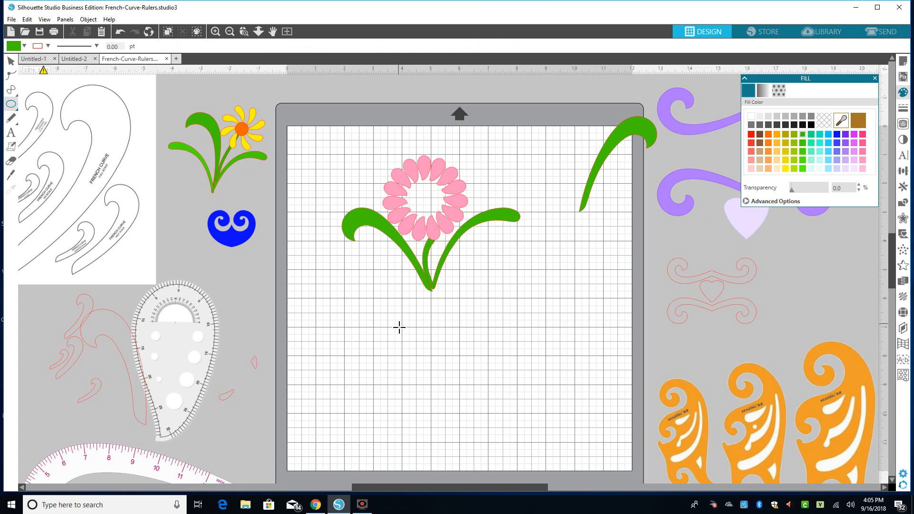
{"action": "left_click_drag", "start_coordinate": [359, 308], "coordinate": [404, 357]}
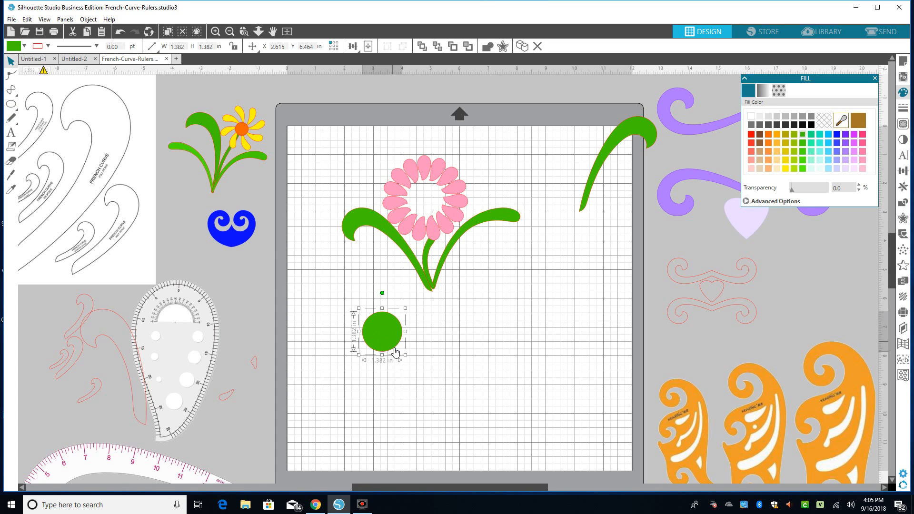
{"action": "left_click", "coordinate": [863, 135]}
{"action": "left_click_drag", "start_coordinate": [374, 336], "coordinate": [418, 203]}
{"action": "left_click", "coordinate": [461, 351]}
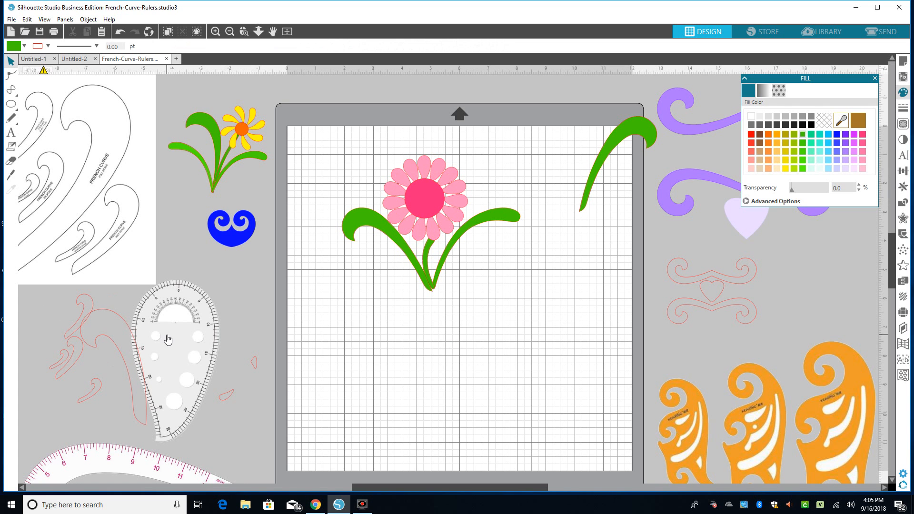
Shift the smallest orange French curve template up and slightly left, and move the blue scroll heart slightly left
{"action": "left_click_drag", "start_coordinate": [686, 448], "coordinate": [689, 398]}
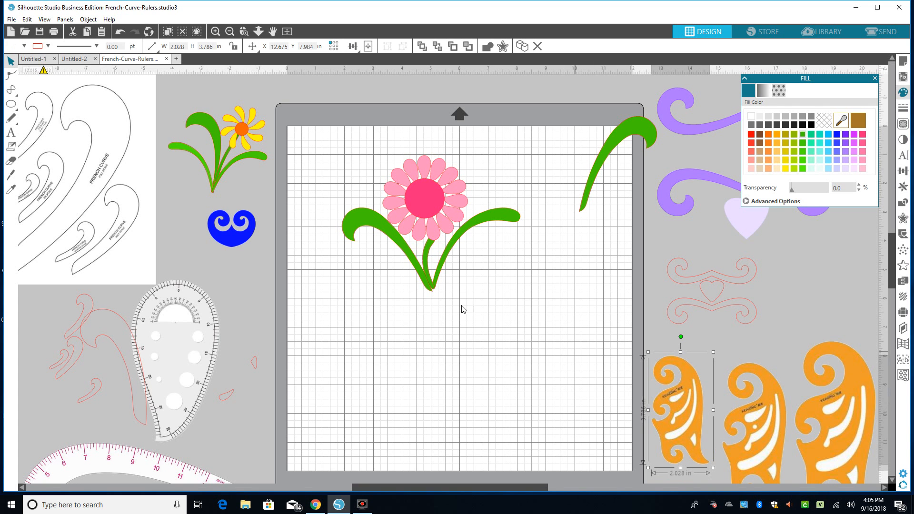
{"action": "mouse_move", "coordinate": [230, 245]}
{"action": "left_mouse_down"}
{"action": "mouse_move", "coordinate": [428, 304]}
{"action": "mouse_move", "coordinate": [212, 248]}
{"action": "left_mouse_up"}
{"action": "left_click", "coordinate": [300, 316]}
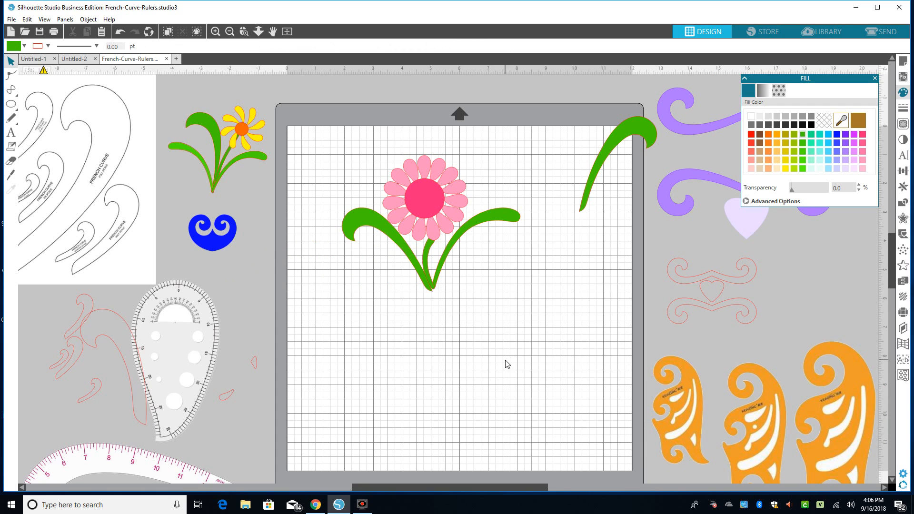
Bring the spare green scroll leaf back beside the thin right leaf and tilt it clockwise
{"action": "left_click_drag", "start_coordinate": [590, 189], "coordinate": [502, 282]}
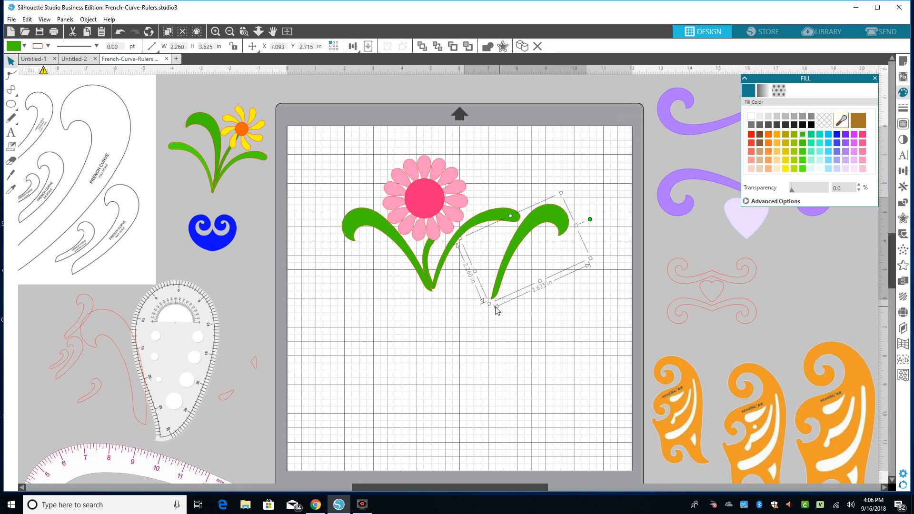
{"action": "left_click_drag", "start_coordinate": [594, 222], "coordinate": [595, 236]}
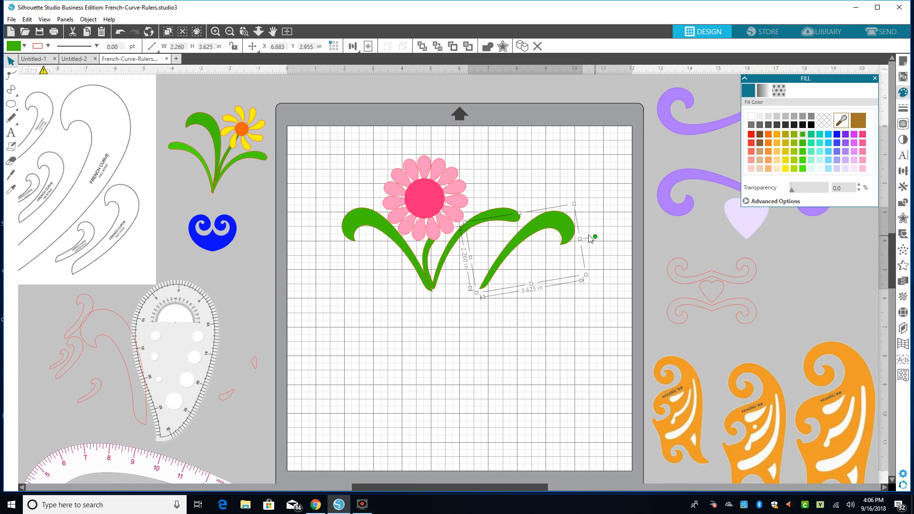